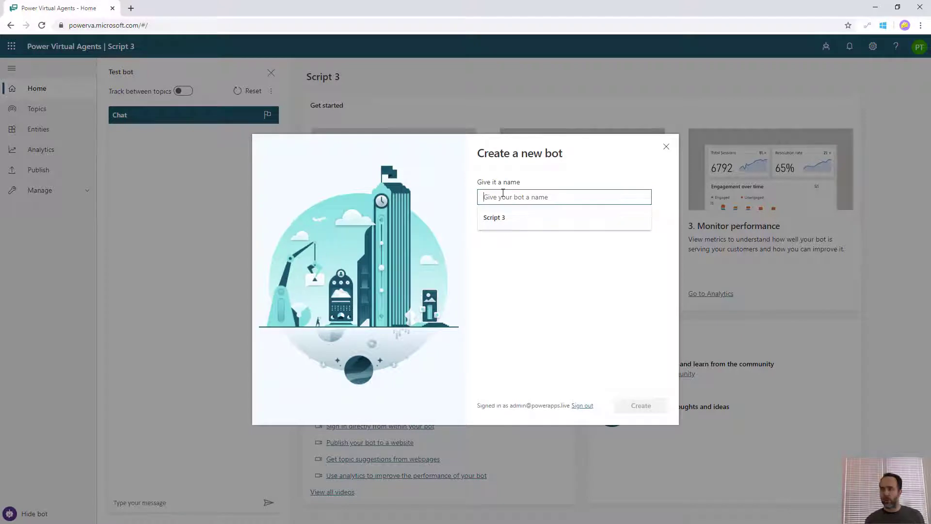
Create a bot named PVAVideo, then open Manage > Authentication
{"action": "type", "text": "PVAVideo"}
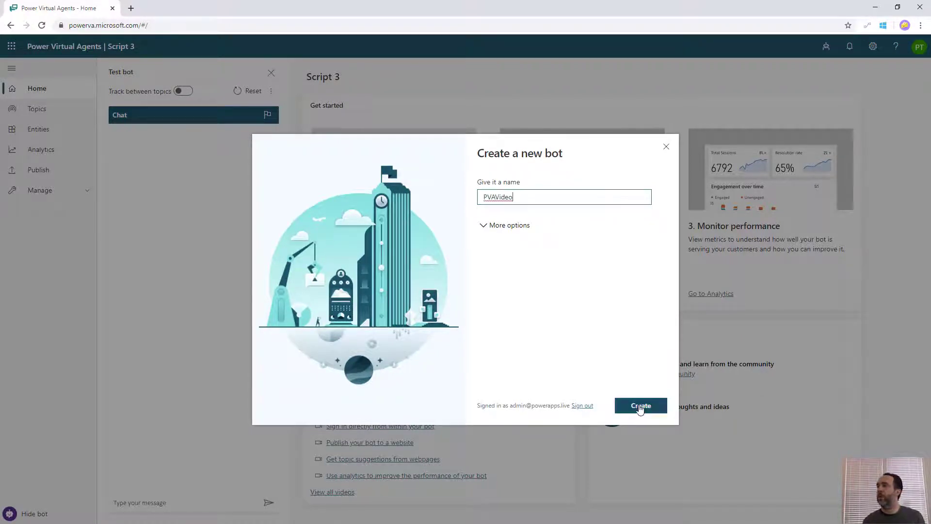
{"action": "left_click", "coordinate": [639, 405]}
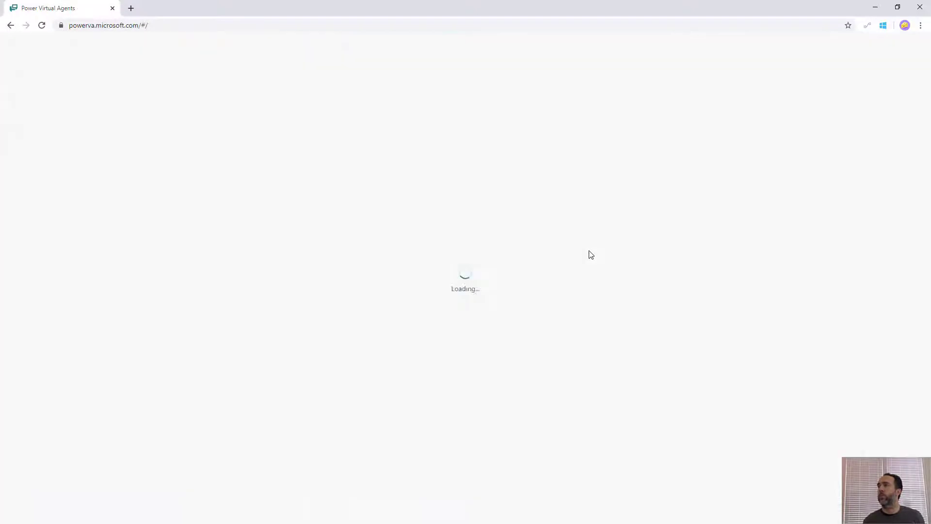
{"action": "left_click", "coordinate": [48, 190]}
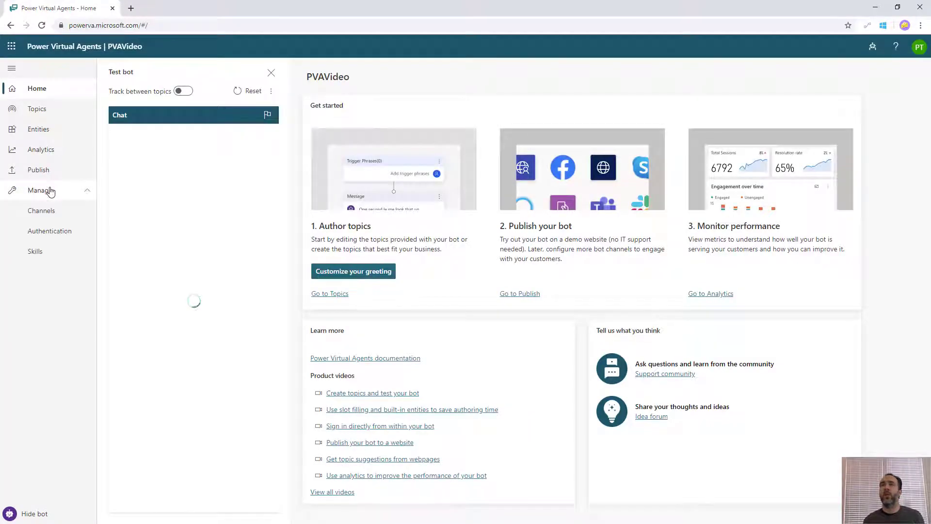
{"action": "left_click", "coordinate": [36, 234]}
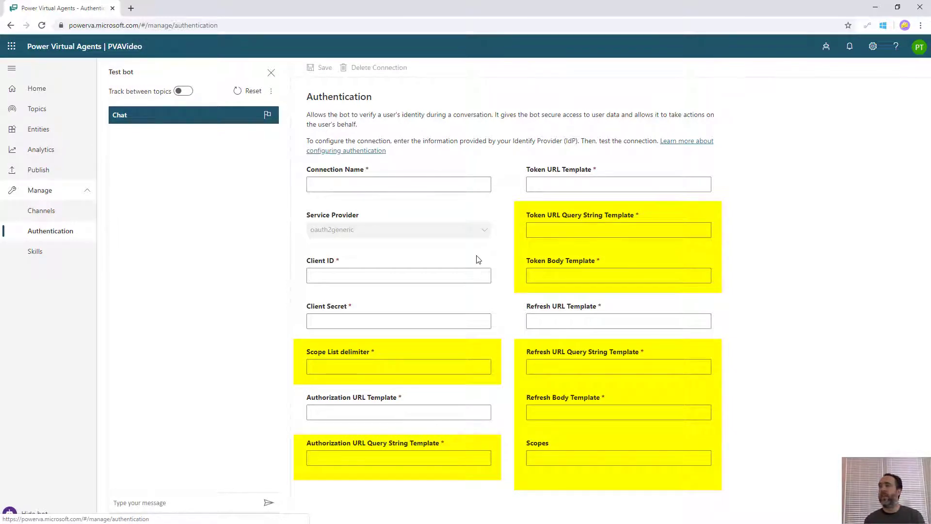
Name the connection PVAVideo and set the Scope List delimiter to a comma
{"action": "left_click", "coordinate": [350, 185]}
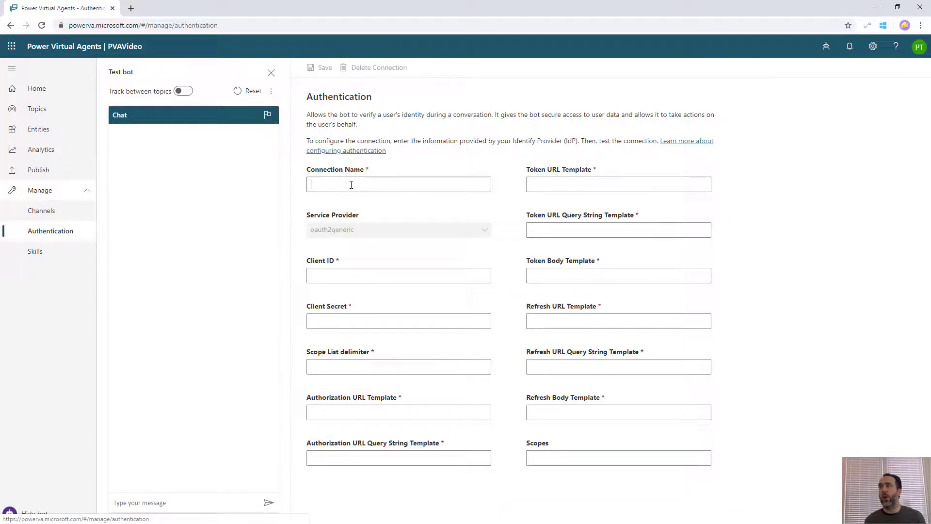
{"action": "type", "text": "PVAVideo"}
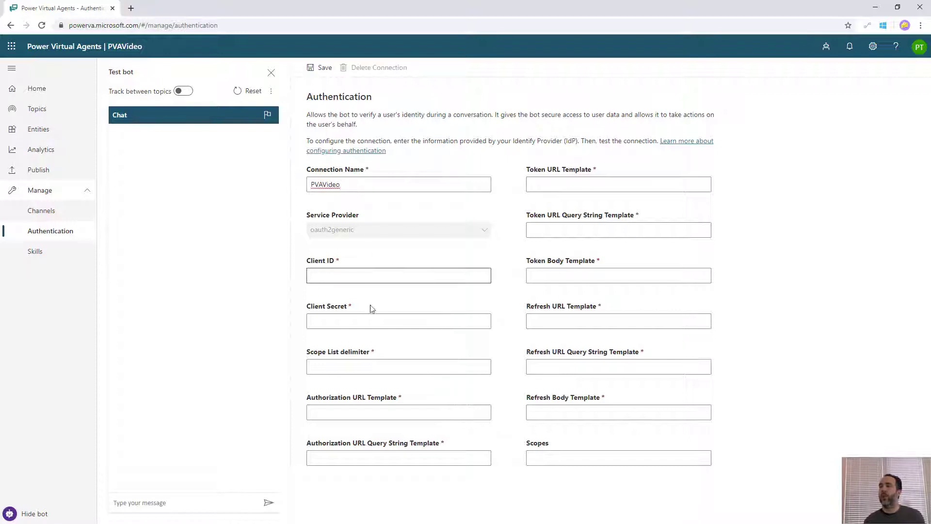
{"action": "left_click", "coordinate": [360, 362]}
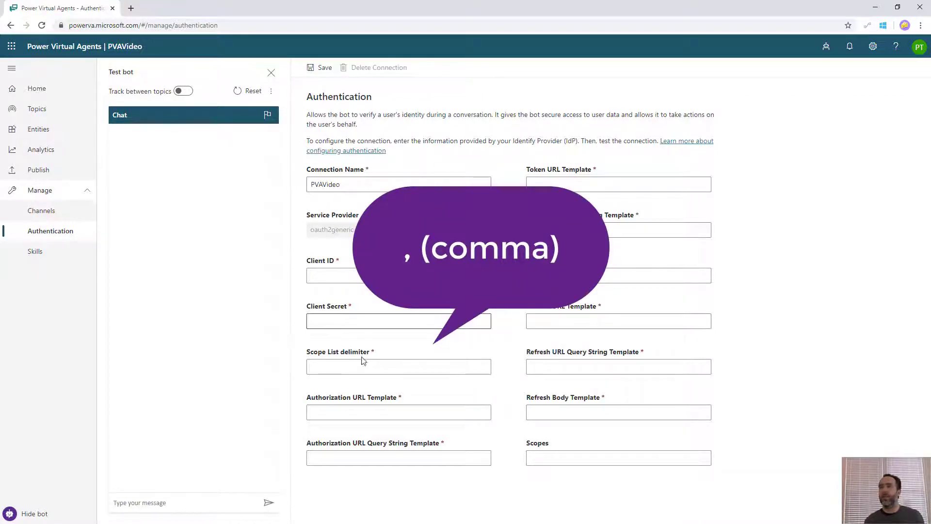
{"action": "type", "text": ","}
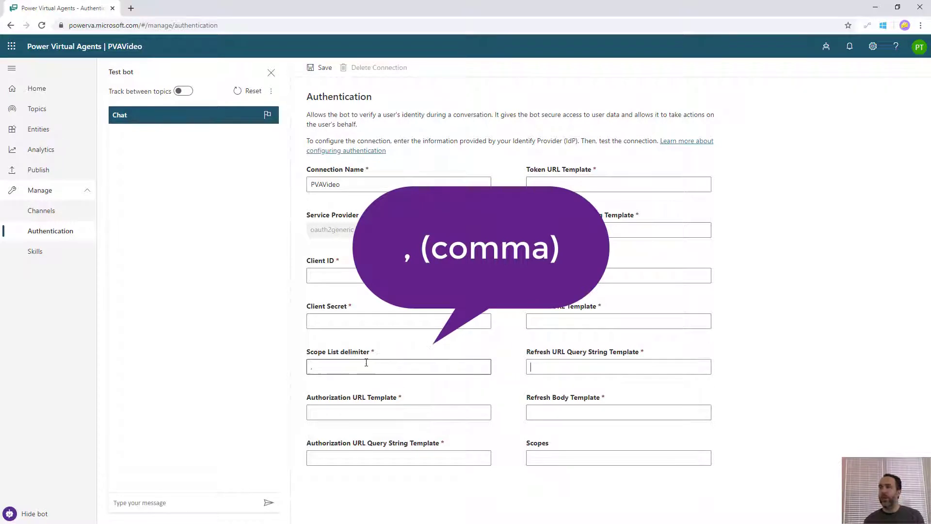
Paste the OAuth parameters into the Authorization URL Query String Template
{"action": "left_click", "coordinate": [354, 413]}
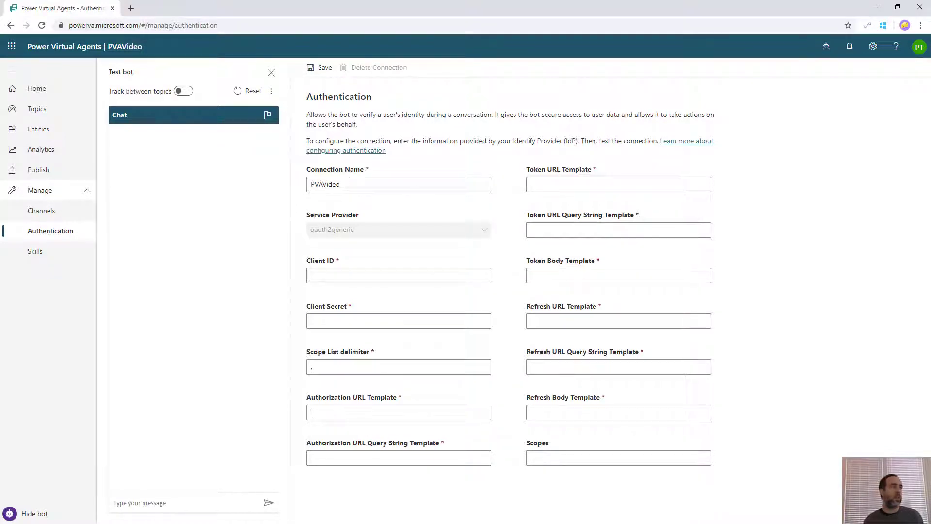
{"action": "left_click", "coordinate": [450, 456]}
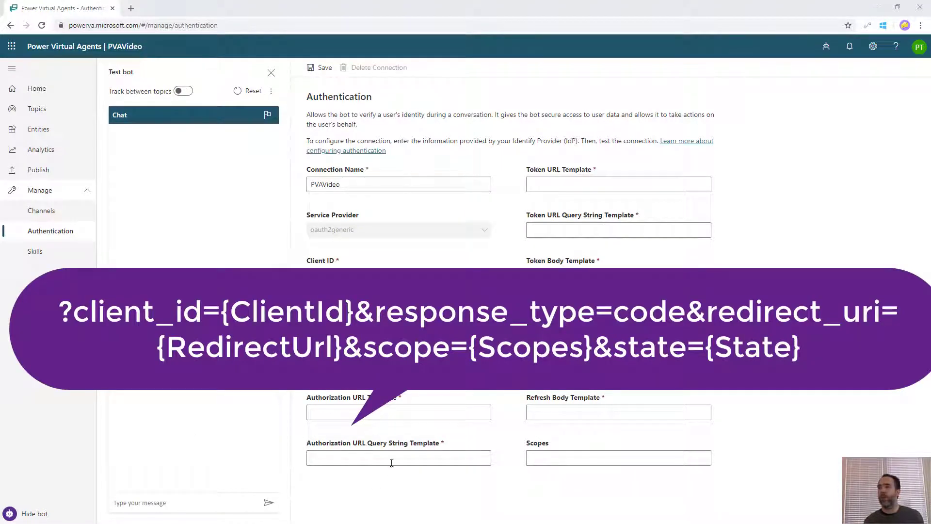
{"action": "left_click", "coordinate": [391, 462]}
{"action": "type", "text": "?client_id={ClientId}&response_type=code&redirect_uri={RedirectUrl}&scope={Scopes}&state={State}"}
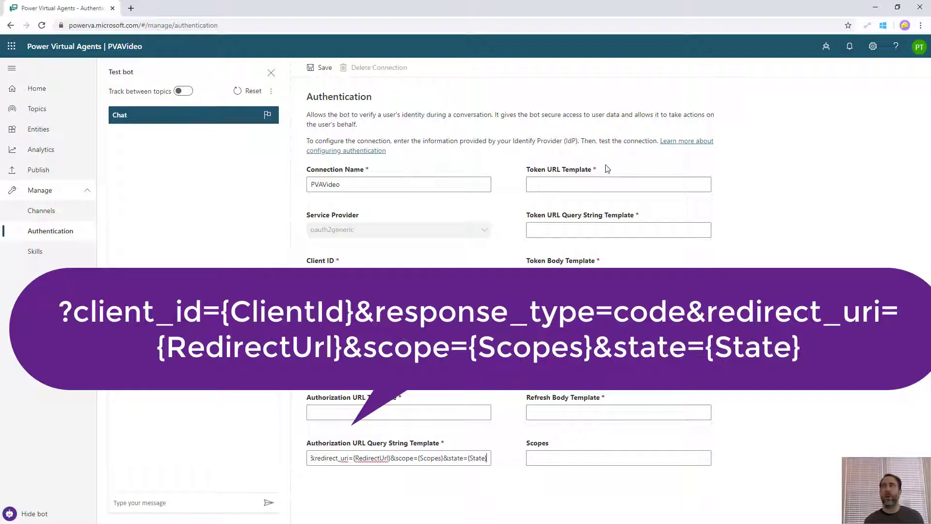
{"action": "left_click", "coordinate": [588, 226]}
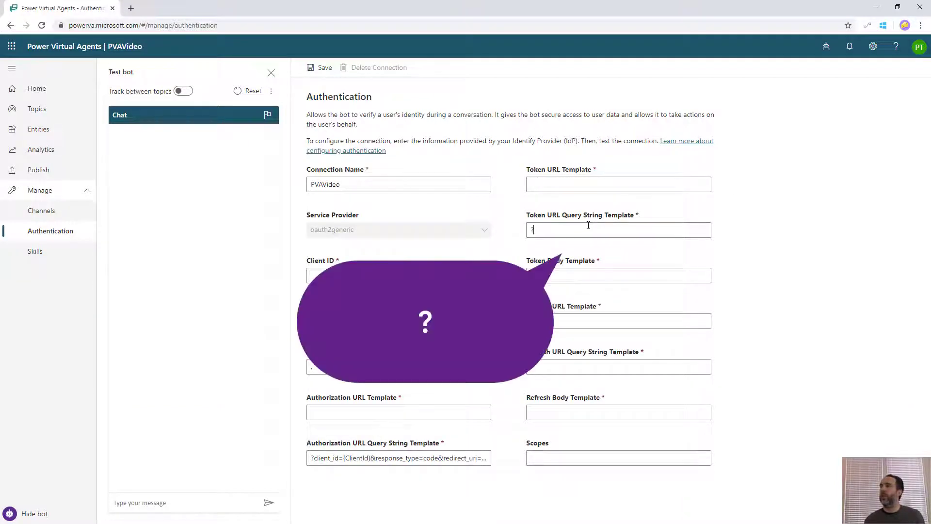
Paste the Token Body template and set the Refresh URL Query String to ?
{"action": "left_click", "coordinate": [565, 275]}
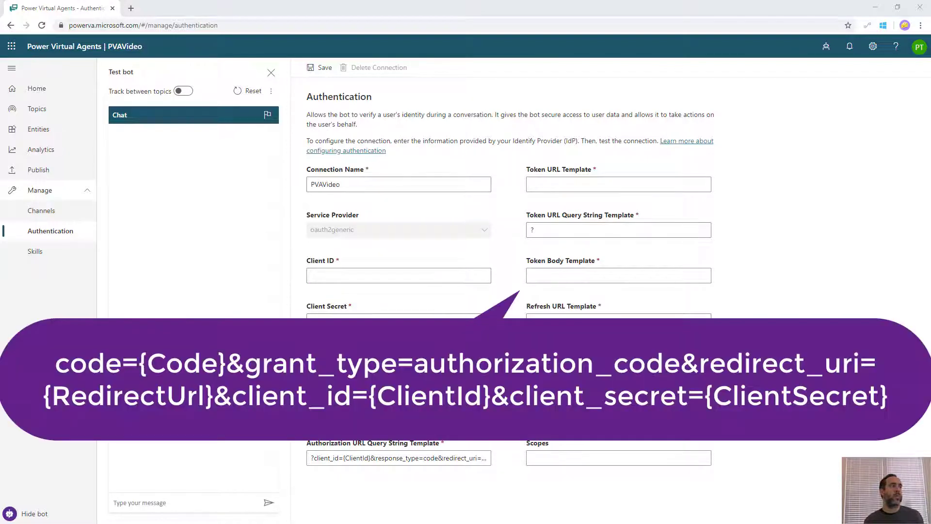
{"action": "key", "text": "ctrl+v"}
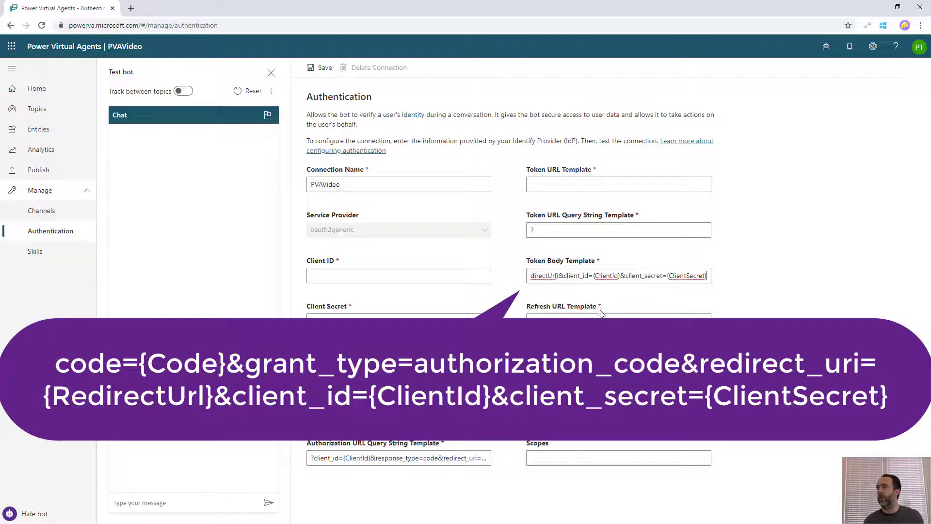
{"action": "left_click", "coordinate": [599, 317]}
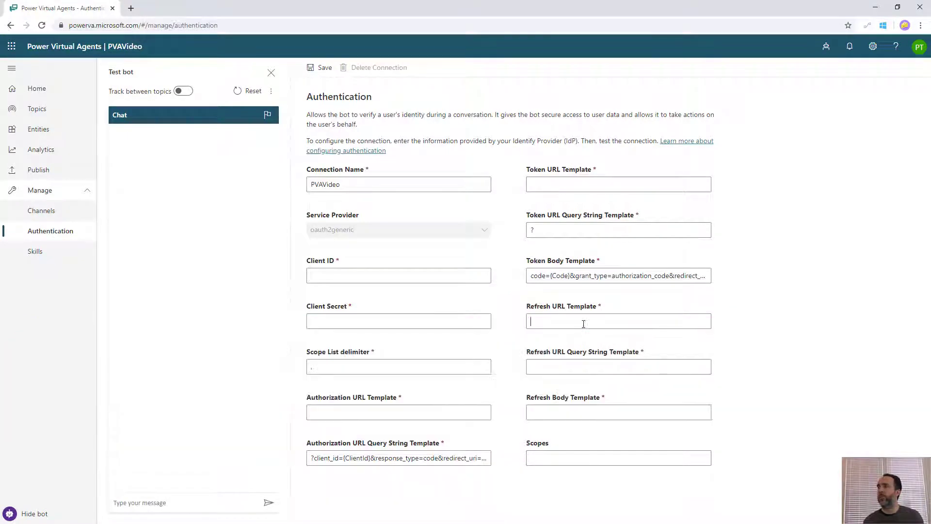
{"action": "left_click", "coordinate": [577, 367]}
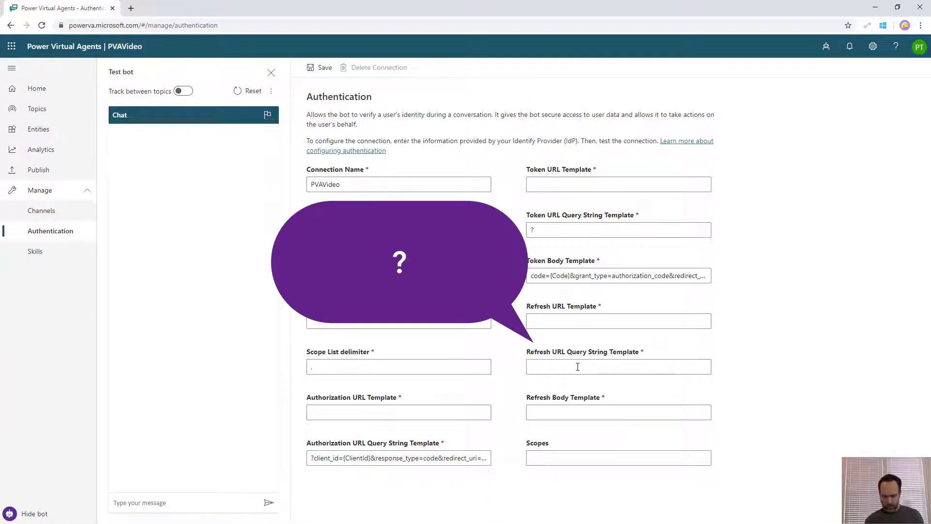
{"action": "type", "text": "?"}
Paste the Refresh Body template and set Scopes to openid
{"action": "left_click", "coordinate": [576, 409]}
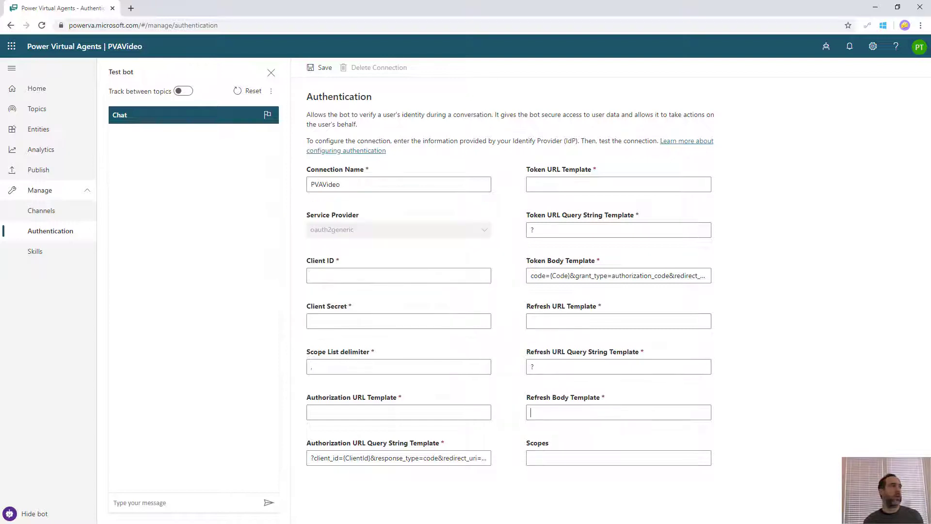
{"action": "left_click", "coordinate": [569, 411]}
{"action": "key", "text": "ctrl+v"}
{"action": "left_click", "coordinate": [610, 458]}
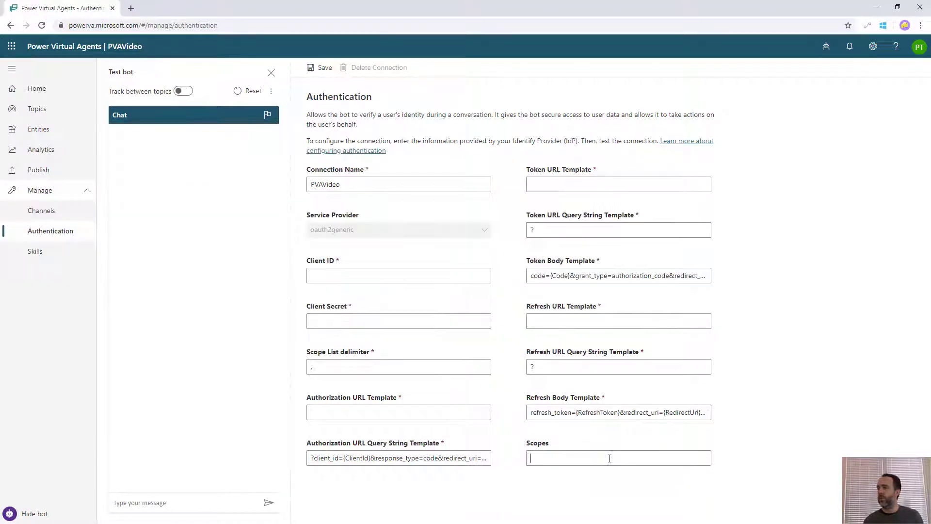
{"action": "type", "text": "openid"}
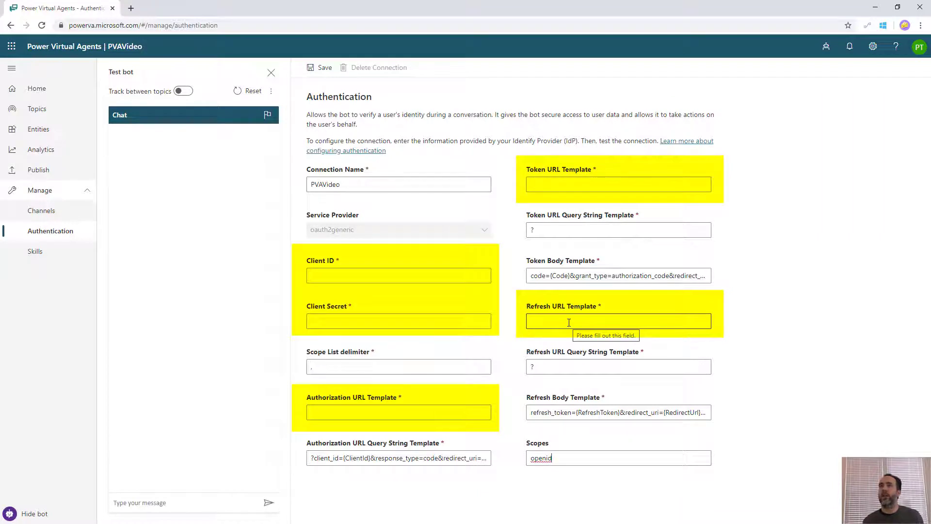
Open the Microsoft 365 admin center in a new tab and launch Azure Active Directory from Show all
{"action": "left_click", "coordinate": [12, 48]}
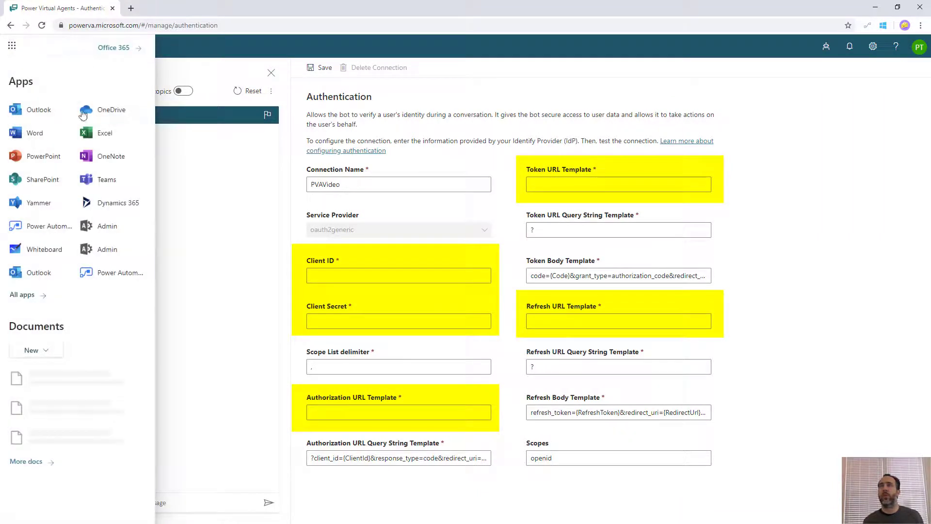
{"action": "right_click", "coordinate": [116, 252]}
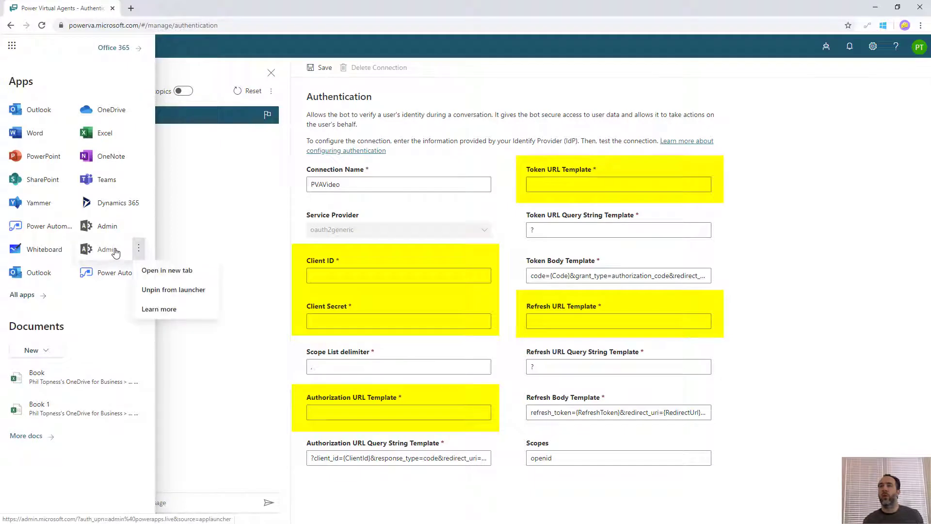
{"action": "left_click", "coordinate": [174, 271]}
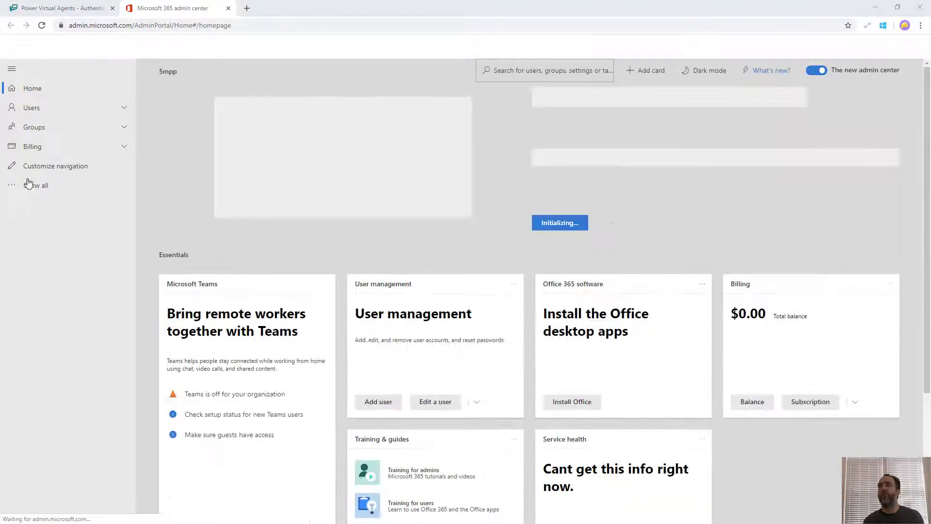
{"action": "left_click", "coordinate": [43, 187]}
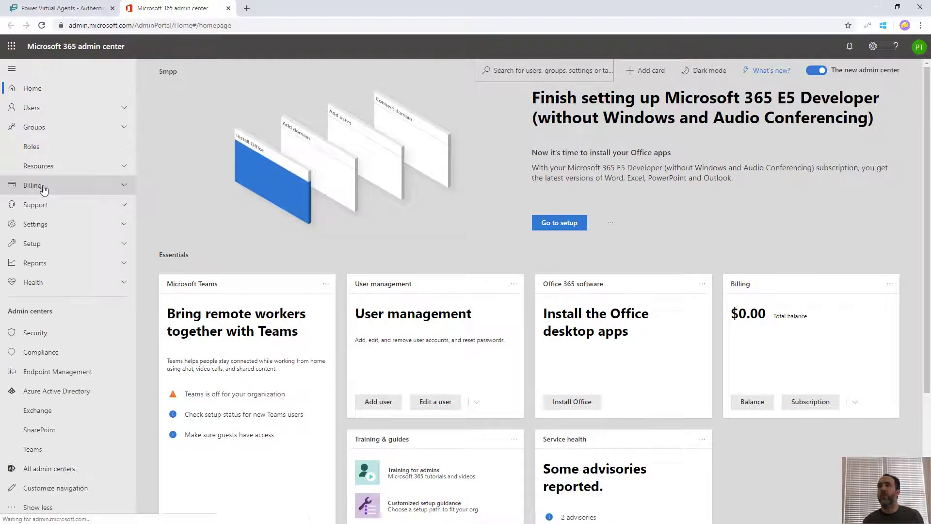
{"action": "left_click", "coordinate": [56, 394]}
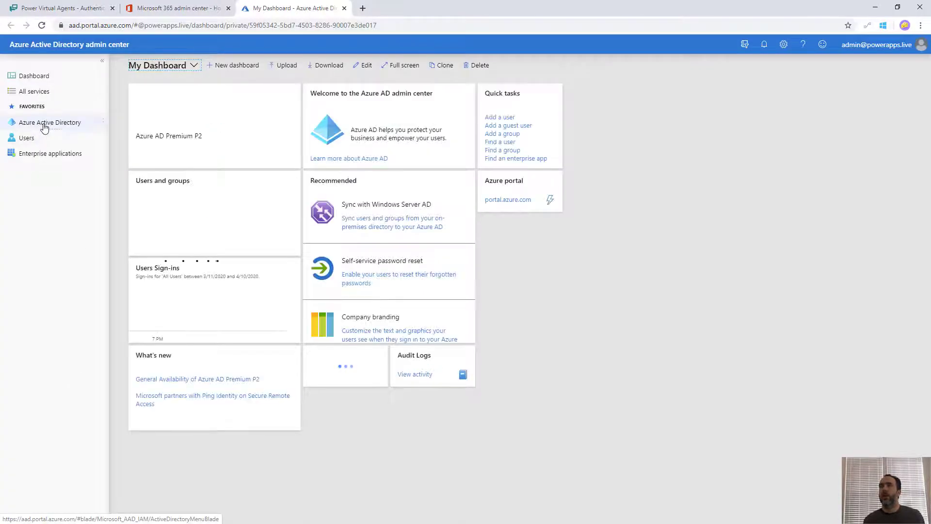
Register a new app PVAVideo under App registrations and open its Certificates & secrets
{"action": "left_click", "coordinate": [43, 125]}
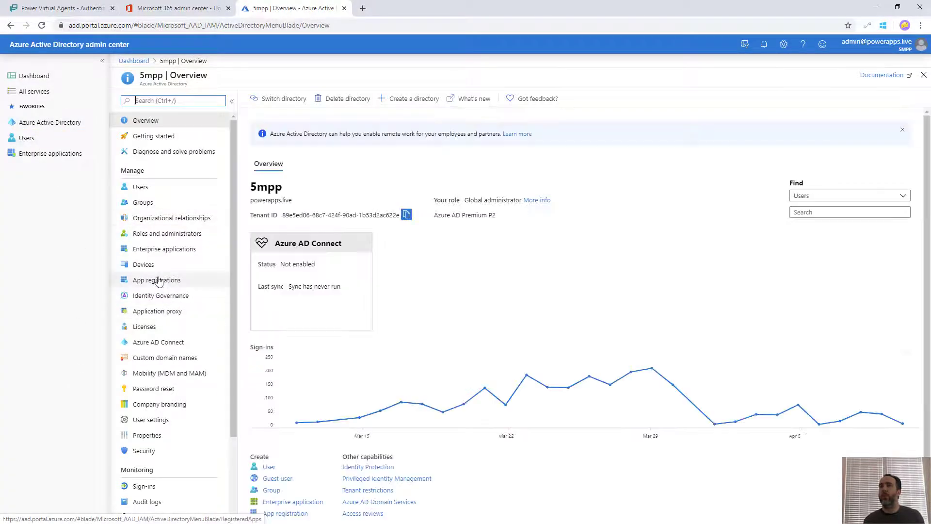
{"action": "left_click", "coordinate": [158, 280]}
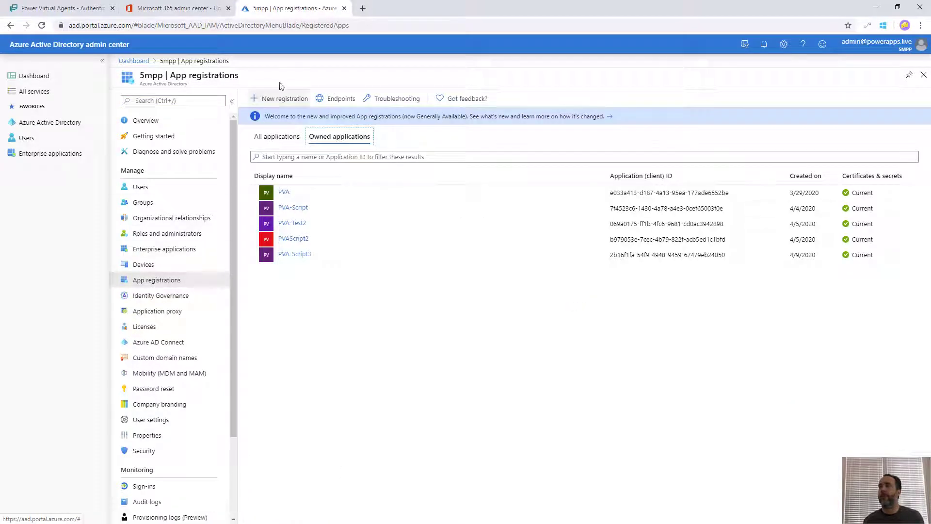
{"action": "left_click", "coordinate": [283, 100]}
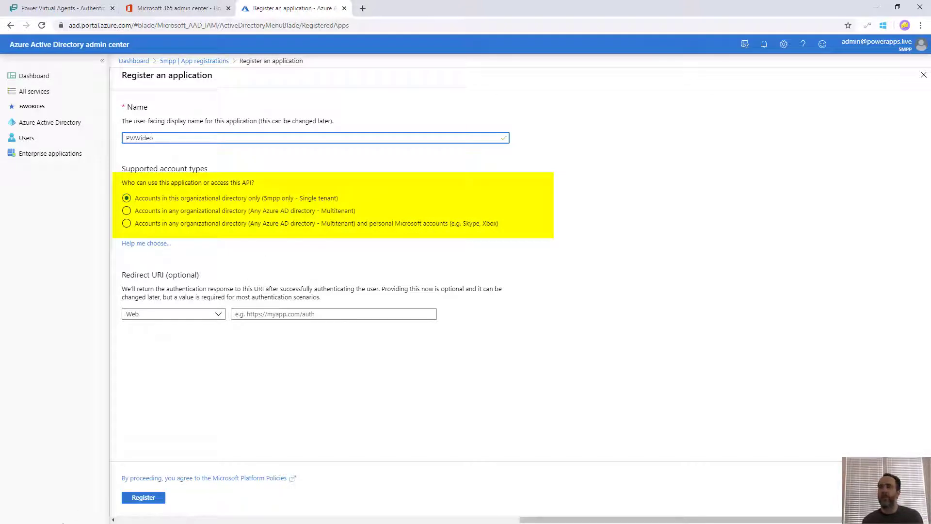
{"action": "left_click", "coordinate": [147, 498]}
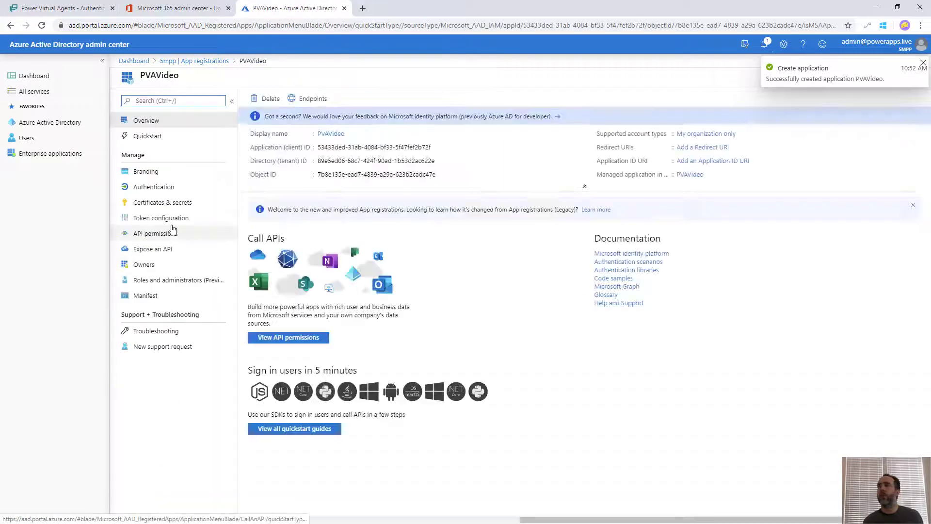
{"action": "left_click", "coordinate": [168, 205]}
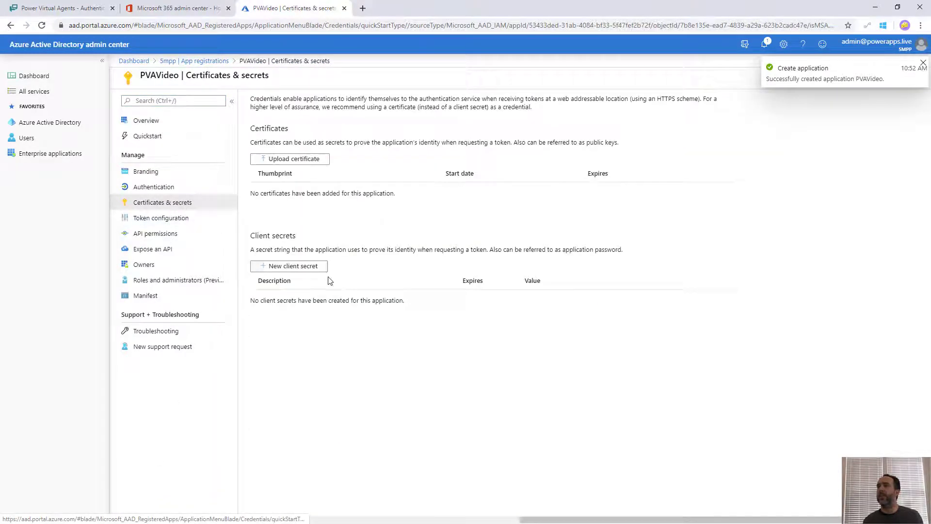
Add a client secret named PVAVideo, copy its value, and return to Power Virtual Agents
{"action": "left_click", "coordinate": [290, 267]}
{"action": "type", "text": "P"}
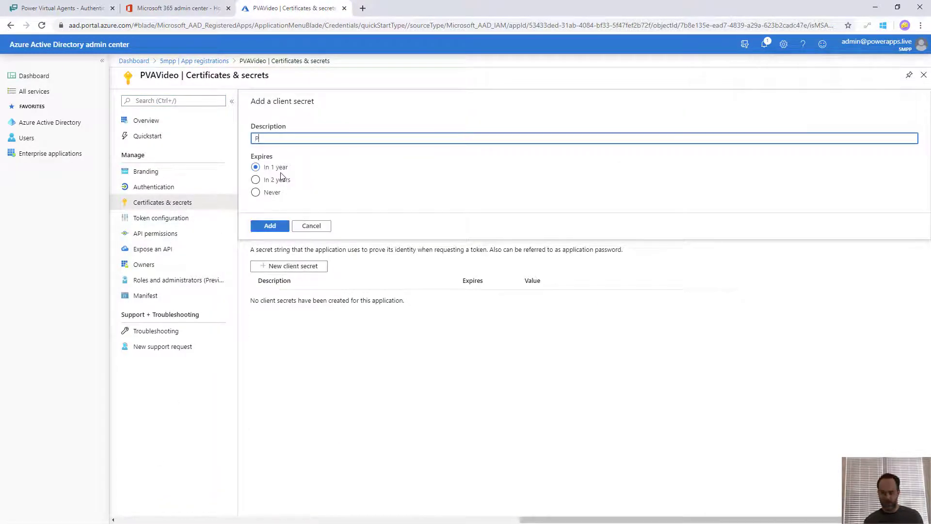
{"action": "type", "text": "VAVideo"}
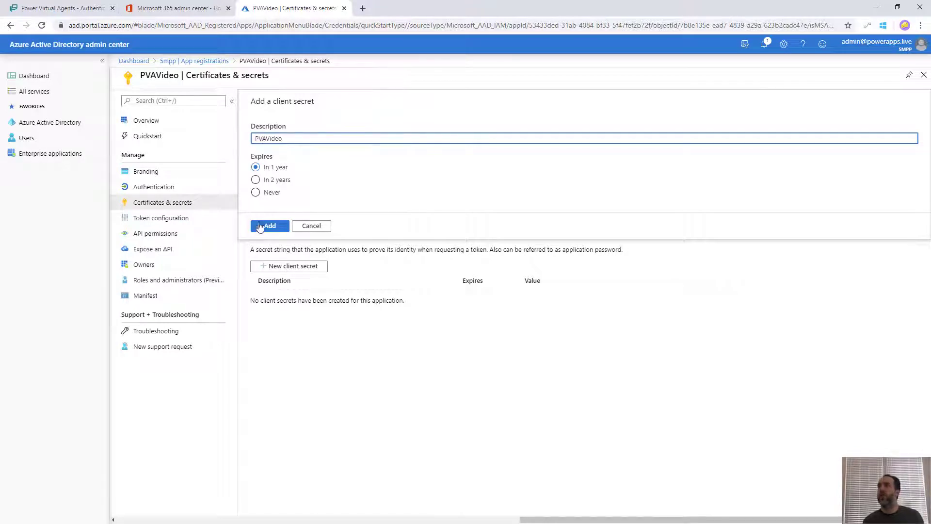
{"action": "left_click", "coordinate": [267, 227]}
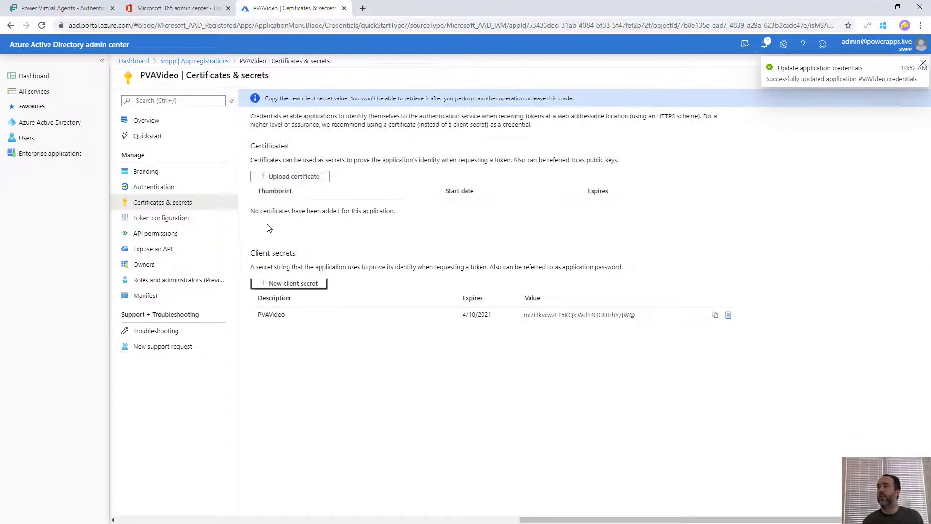
{"action": "left_click", "coordinate": [714, 316]}
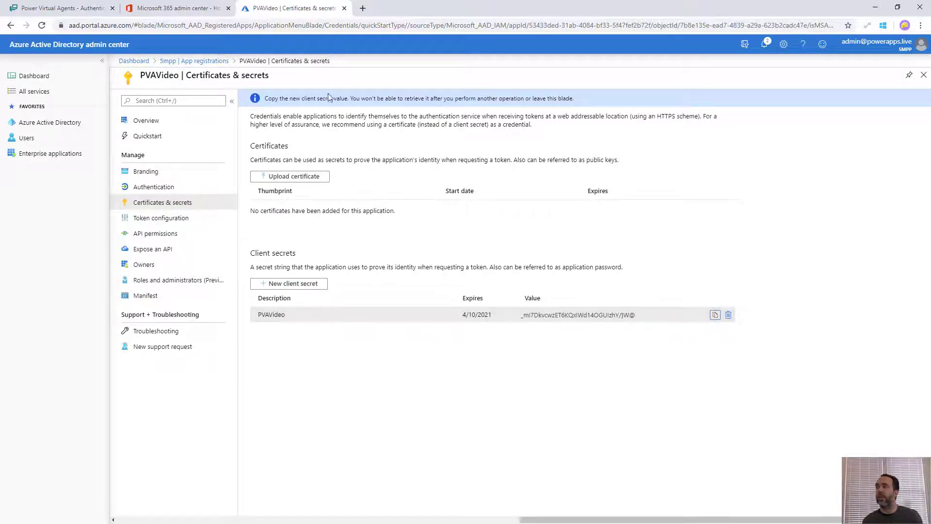
{"action": "left_click", "coordinate": [73, 9]}
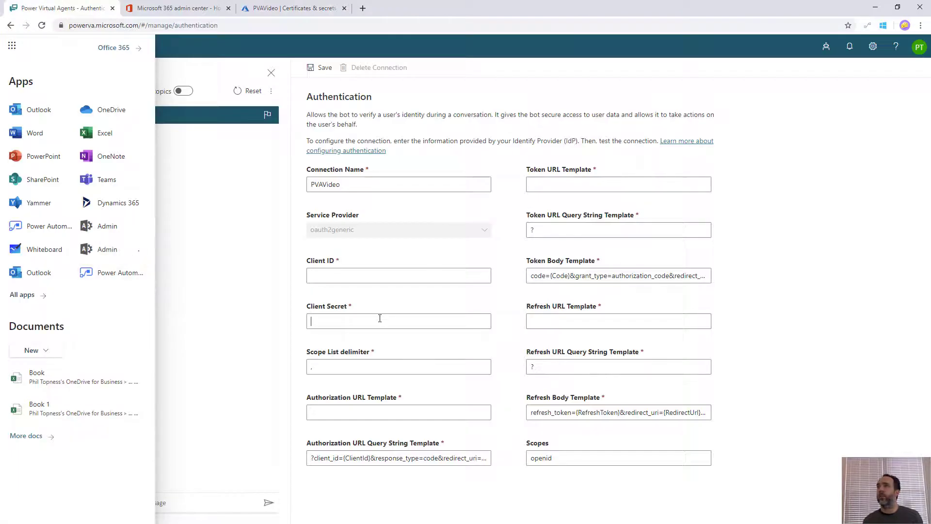
Paste the copied secret value into the Client Secret field
{"action": "left_click", "coordinate": [380, 318]}
{"action": "key", "text": "ctrl+v"}
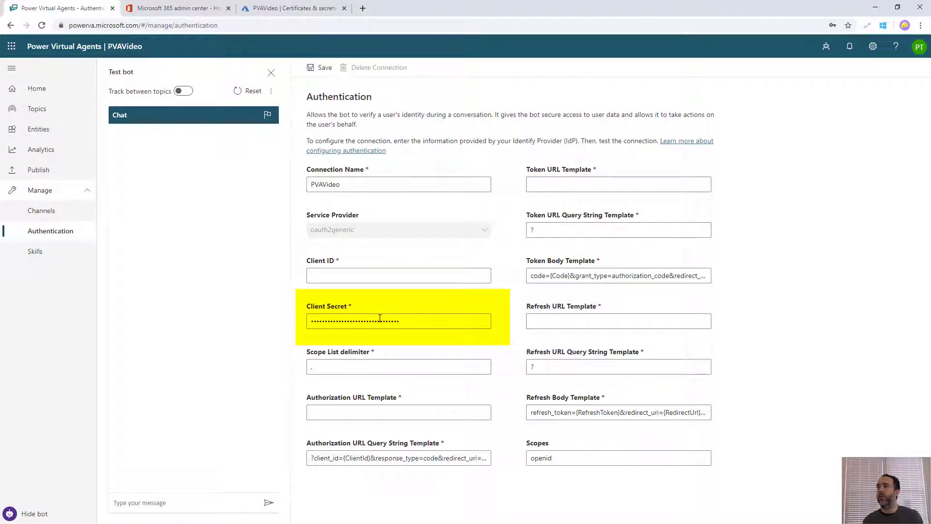
{"action": "left_click", "coordinate": [265, 10]}
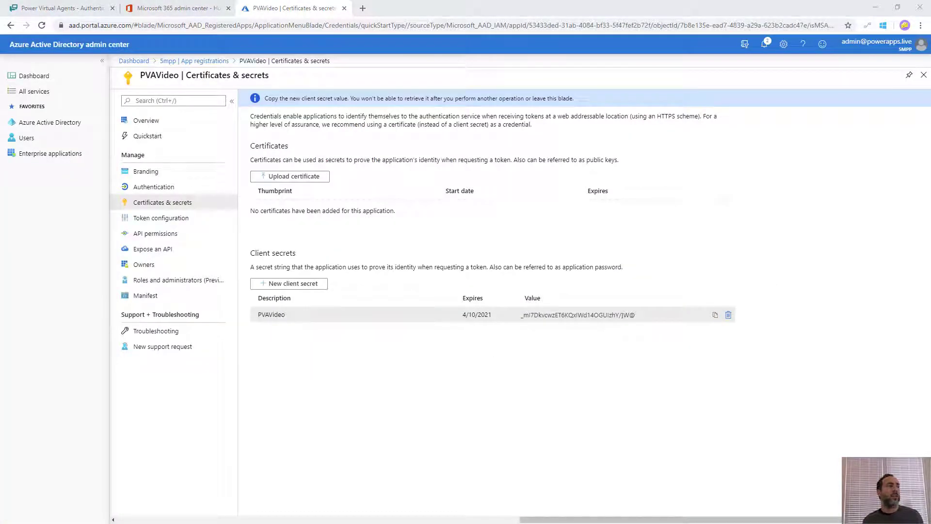
Add the delegated Microsoft Graph openid permission to PVAVideo and grant Smpp admin consent
{"action": "left_click", "coordinate": [158, 236]}
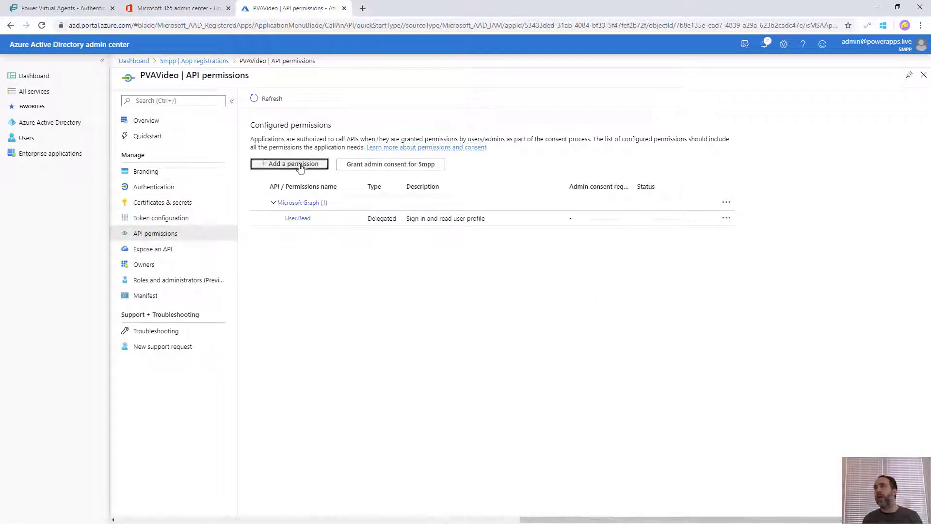
{"action": "left_click", "coordinate": [300, 165]}
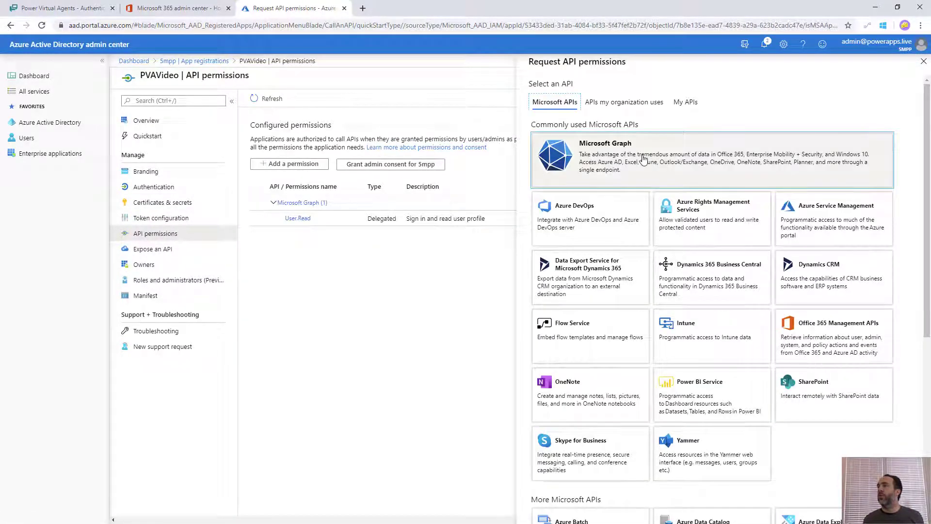
{"action": "left_click", "coordinate": [643, 159]}
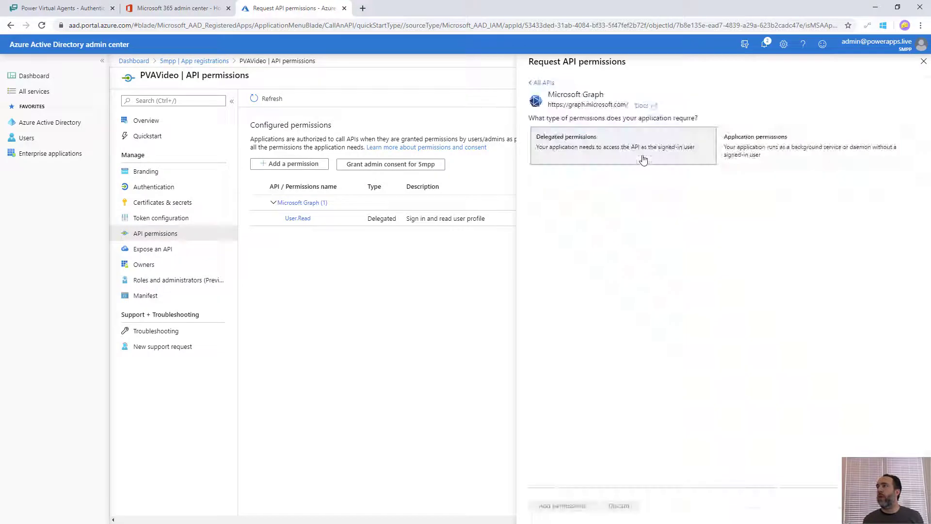
{"action": "left_click", "coordinate": [609, 154]}
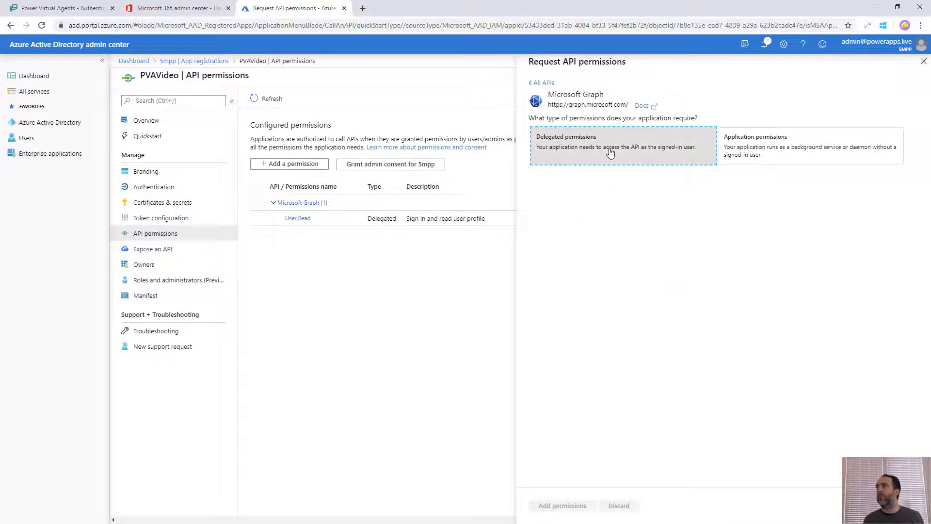
{"action": "left_click", "coordinate": [546, 278]}
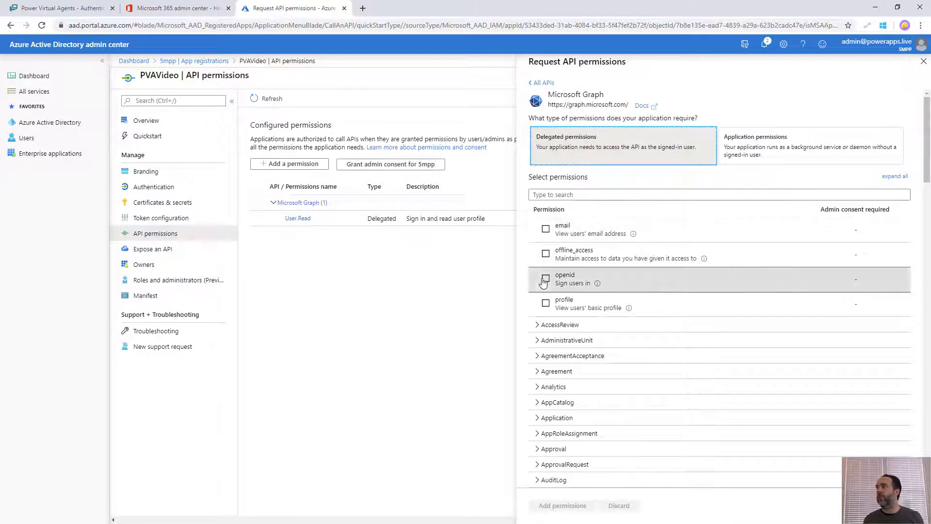
{"action": "left_click", "coordinate": [554, 505]}
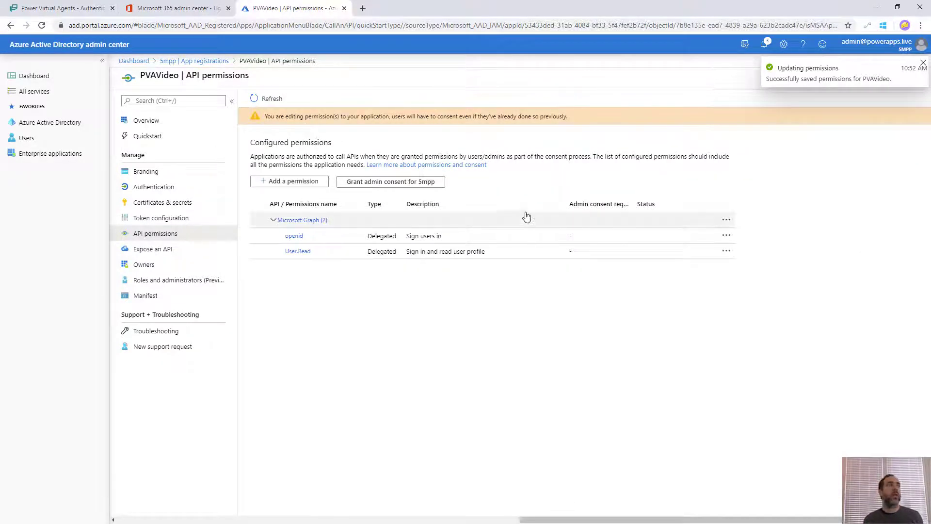
{"action": "left_click", "coordinate": [396, 184]}
{"action": "left_click", "coordinate": [270, 145]}
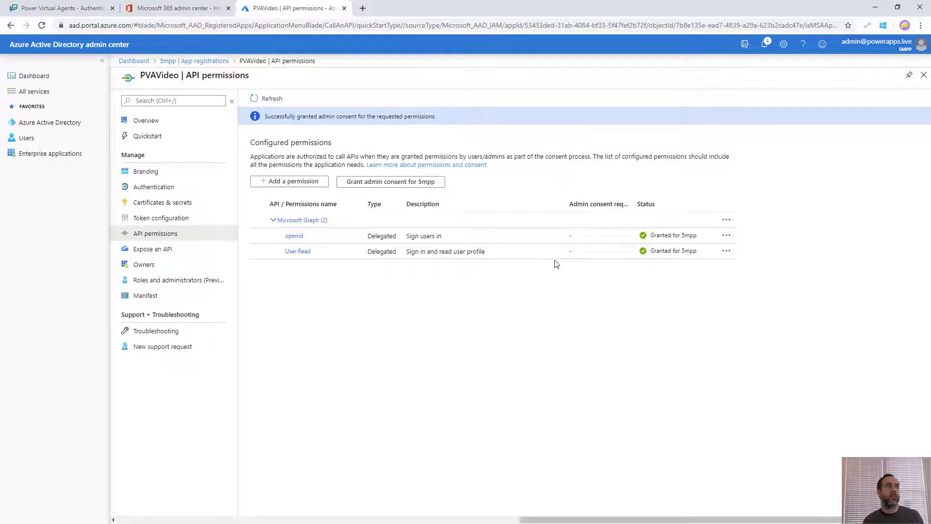
Add a Web platform with the token.botframework.com redirect URI and access tokens enabled
{"action": "left_click", "coordinate": [164, 188]}
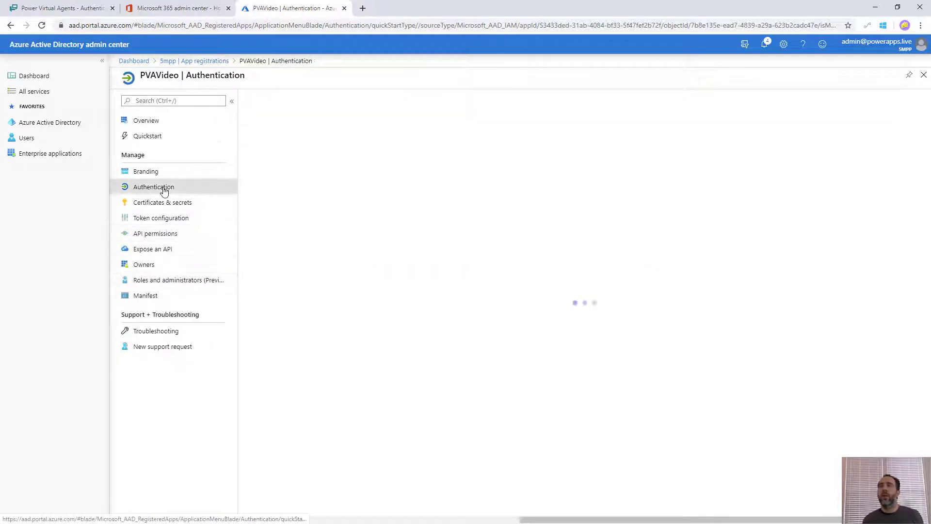
{"action": "left_click", "coordinate": [287, 169]}
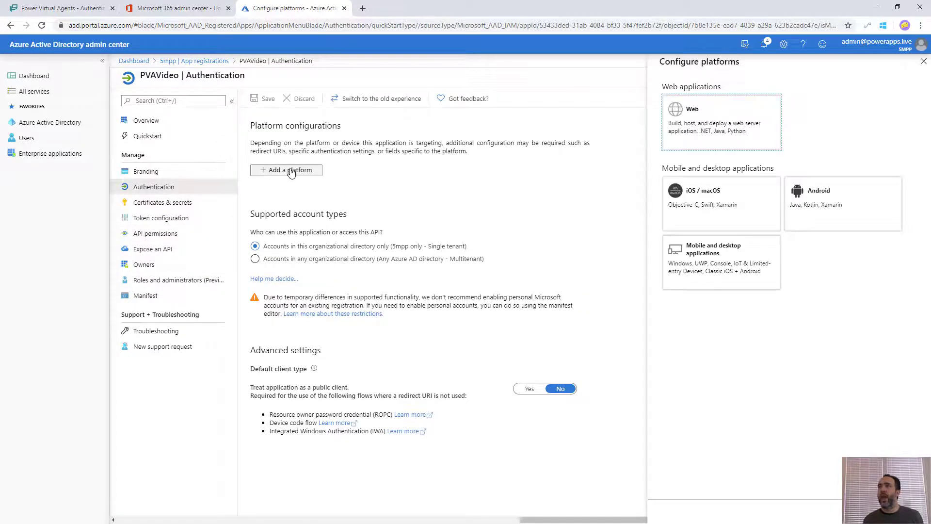
{"action": "left_click", "coordinate": [721, 125]}
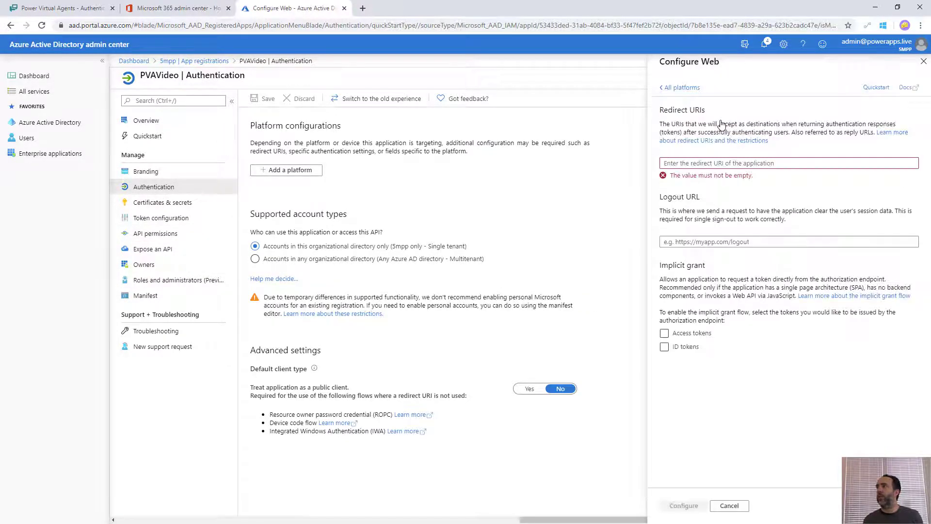
{"action": "left_click", "coordinate": [690, 163]}
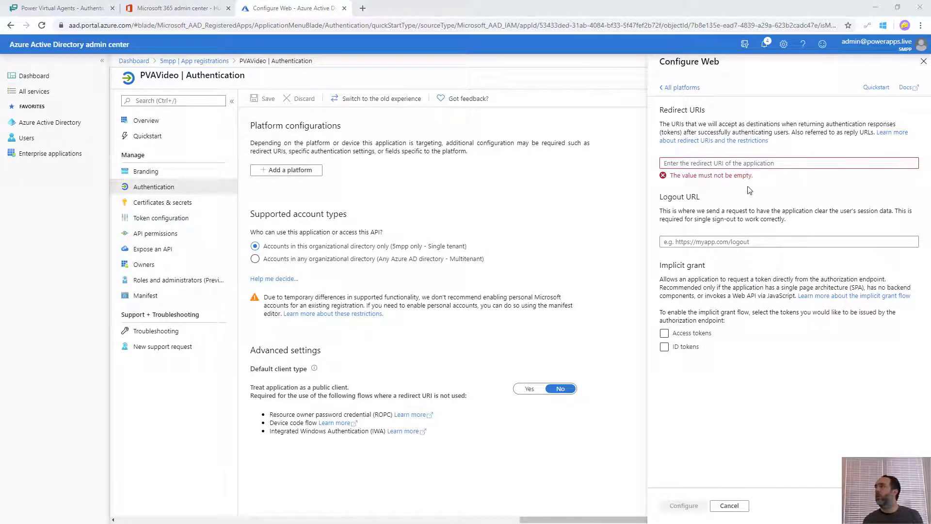
{"action": "key", "text": "alt+Tab"}
{"action": "key", "text": "ctrl+v"}
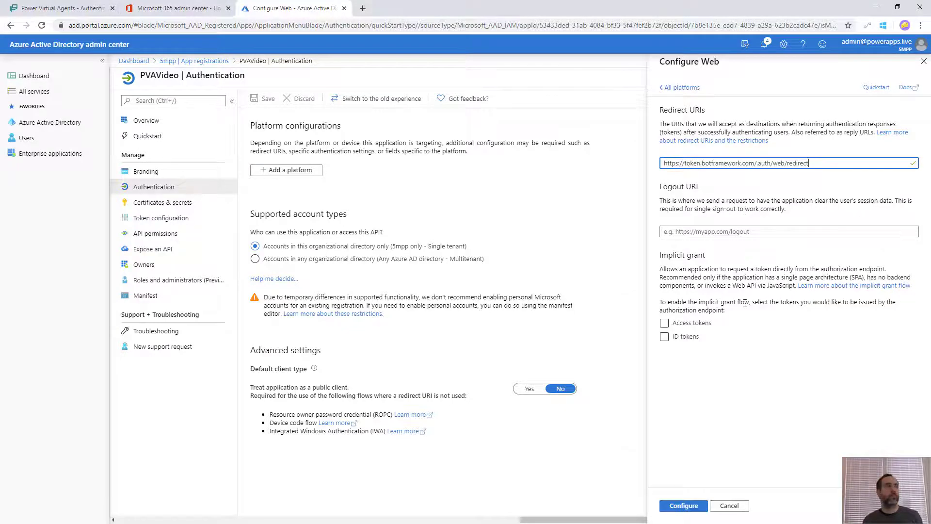
{"action": "left_click", "coordinate": [679, 324]}
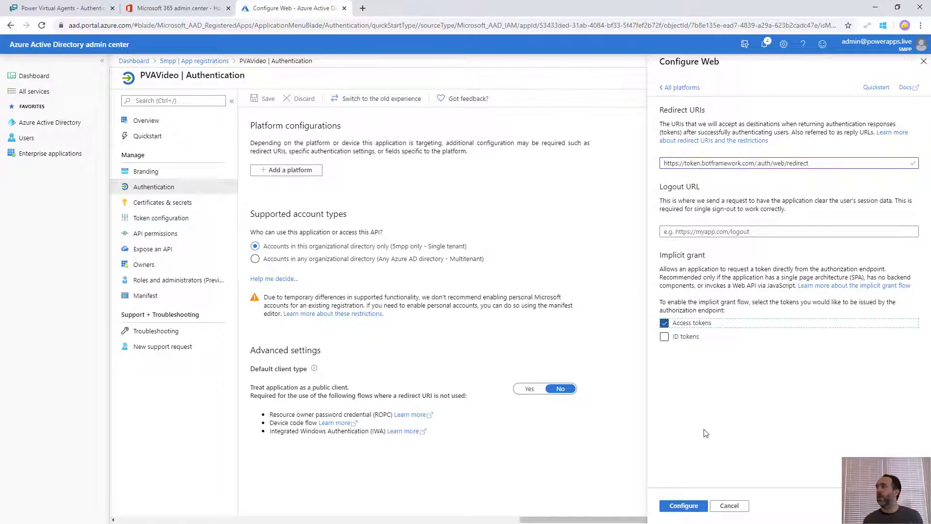
{"action": "left_click", "coordinate": [681, 506]}
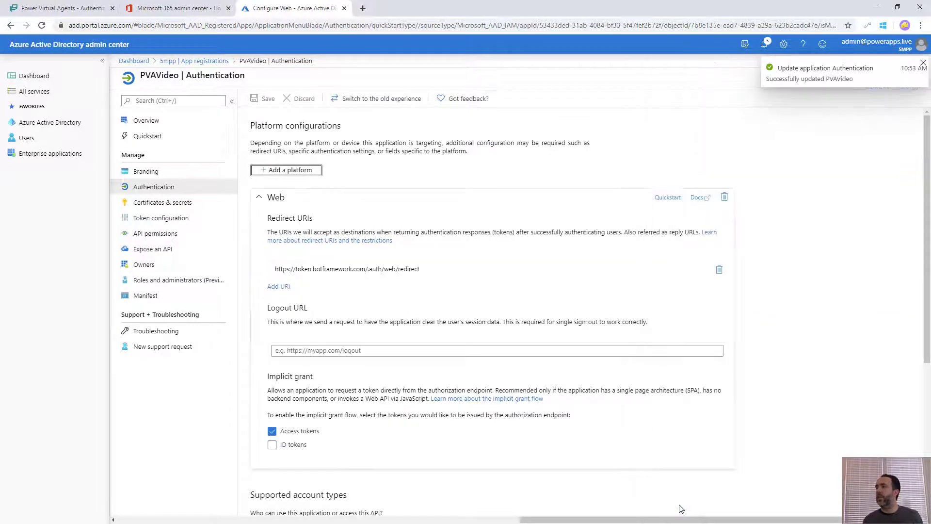
{"action": "left_click", "coordinate": [147, 121]}
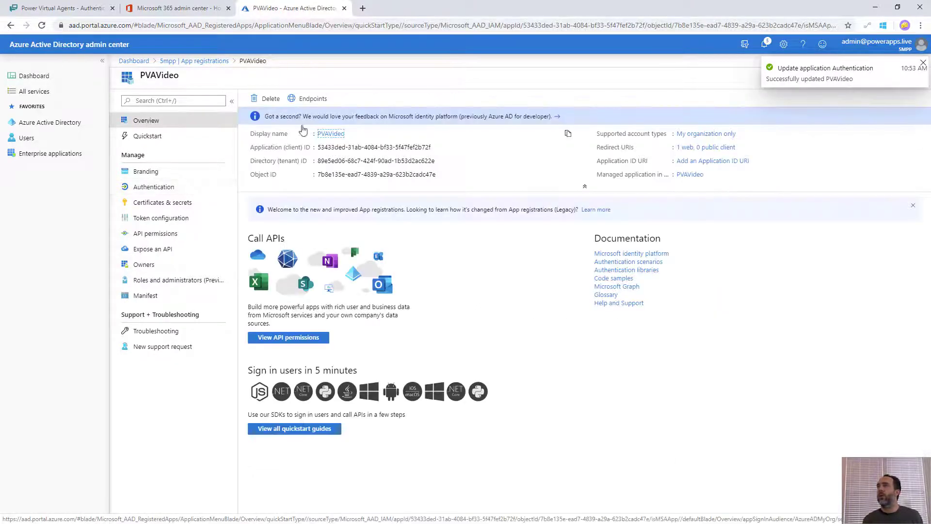
Copy the app's Application (client) ID into the connection's Client ID field
{"action": "double_click", "coordinate": [414, 146]}
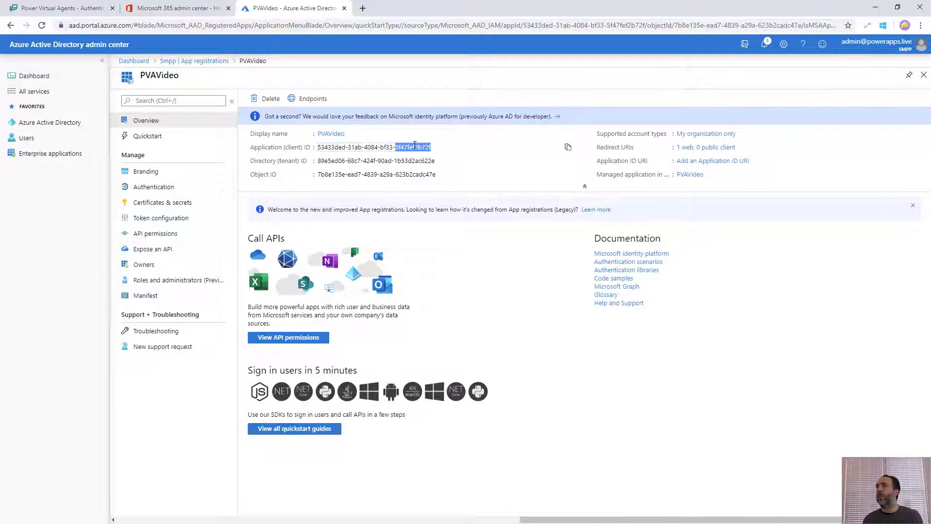
{"action": "left_click", "coordinate": [568, 147]}
{"action": "left_click", "coordinate": [63, 7]}
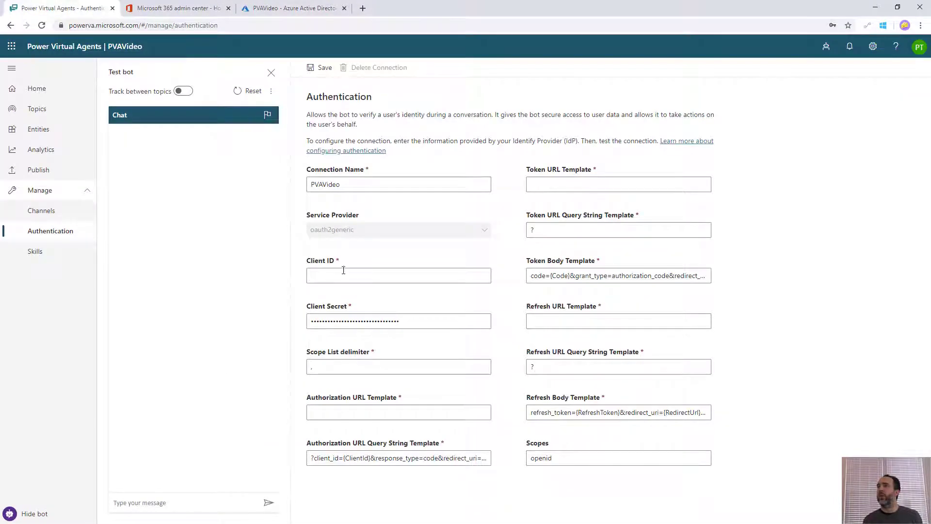
{"action": "key", "text": "ctrl+v"}
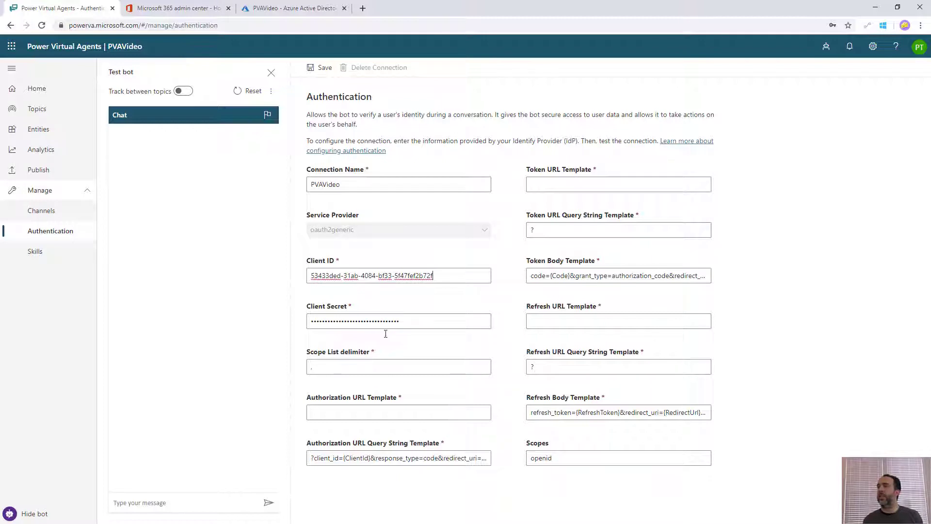
Fill Authorization URL Template with the app's OAuth 2.0 authorization endpoint (v2)
{"action": "left_click", "coordinate": [367, 412]}
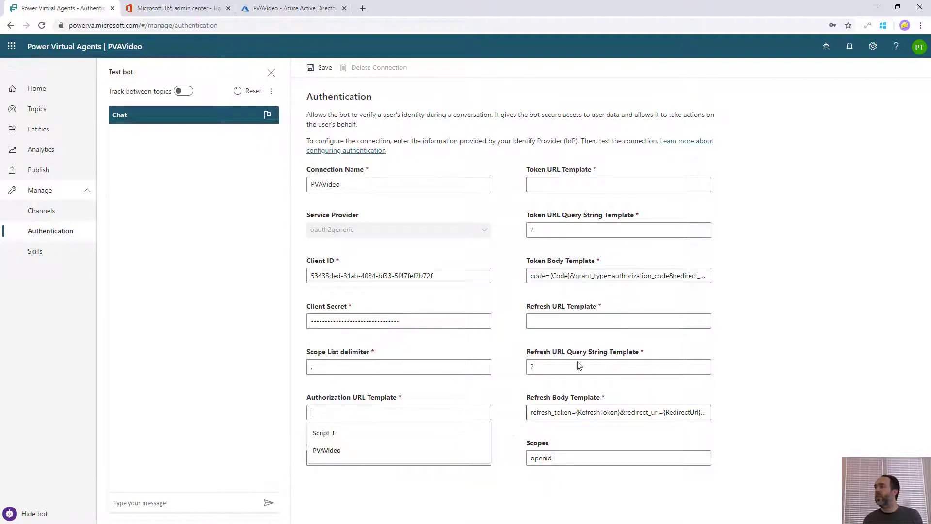
{"action": "left_click", "coordinate": [277, 8]}
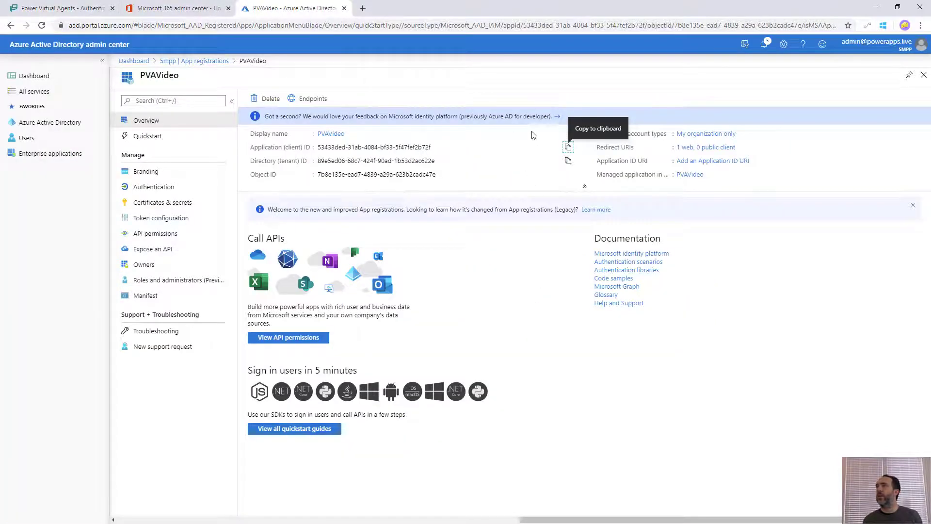
{"action": "left_click", "coordinate": [314, 100]}
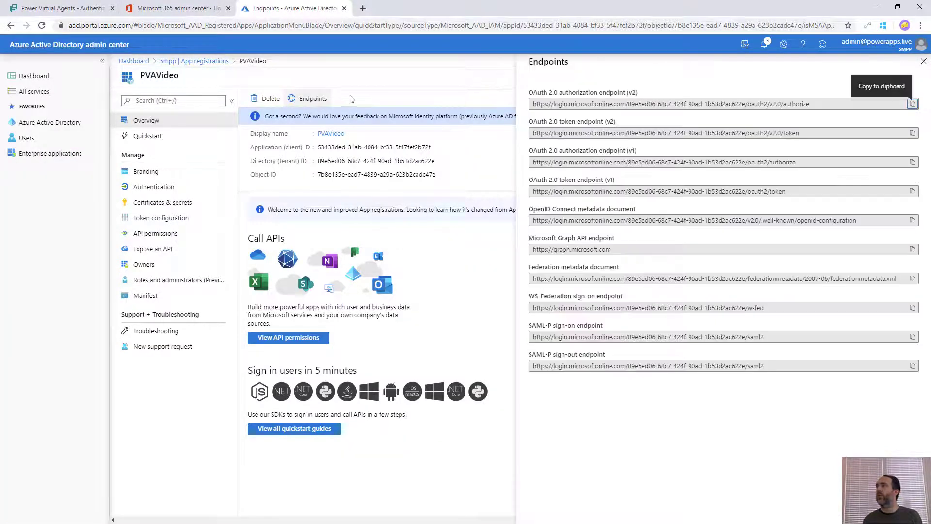
{"action": "left_click", "coordinate": [913, 104]}
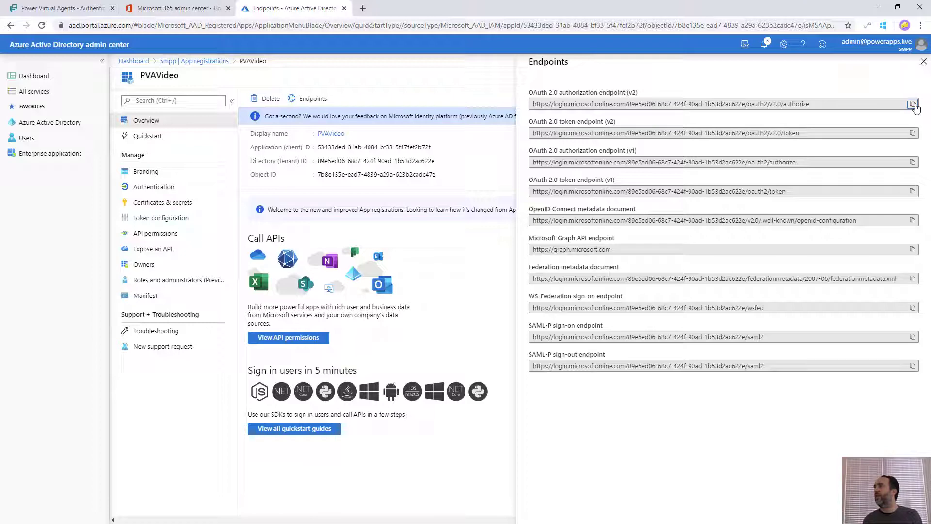
{"action": "left_click", "coordinate": [97, 9]}
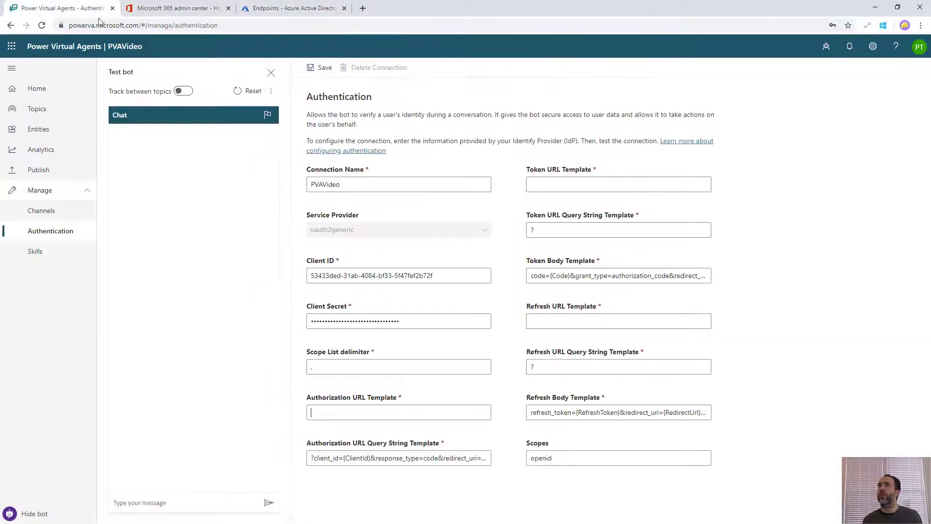
{"action": "left_click", "coordinate": [411, 417]}
{"action": "left_click", "coordinate": [440, 416]}
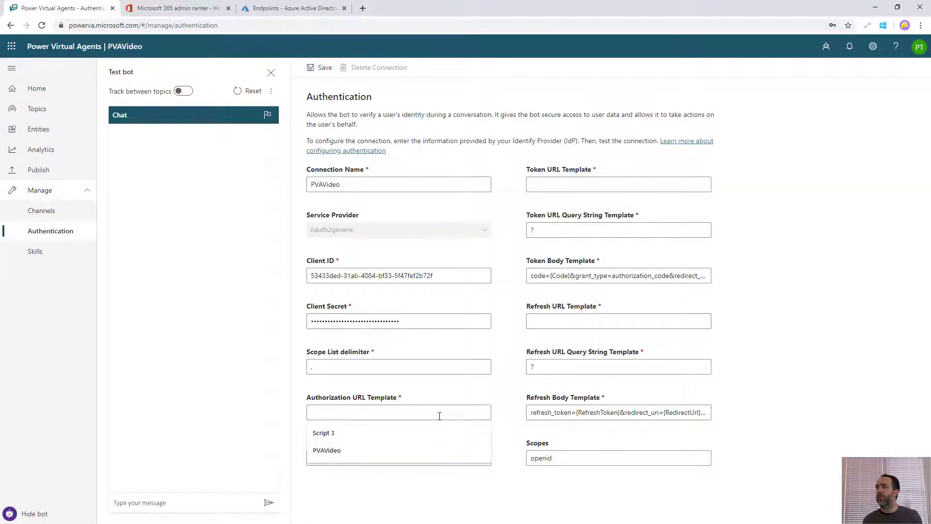
{"action": "key", "text": "ctrl+v"}
Paste the v2.0 token endpoint into Token URL and Refresh URL Templates, then save
{"action": "left_click", "coordinate": [586, 184]}
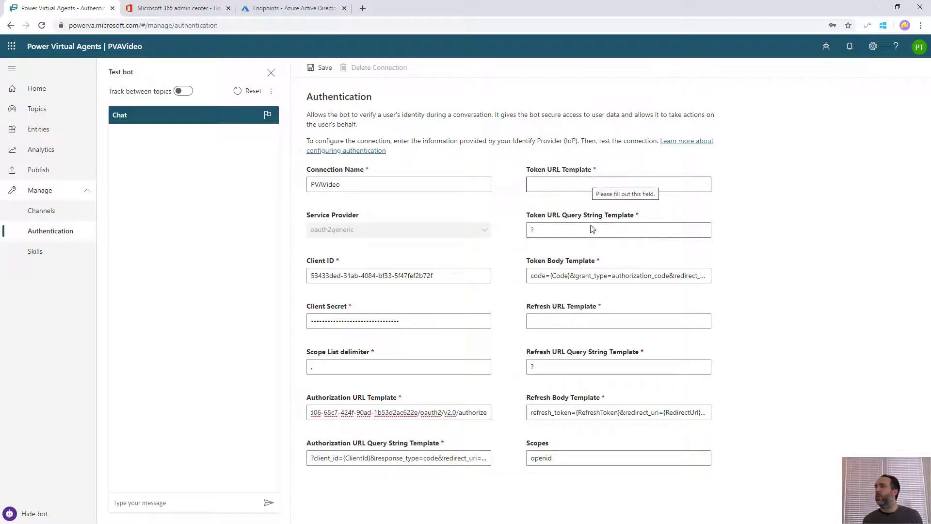
{"action": "left_click", "coordinate": [305, 8]}
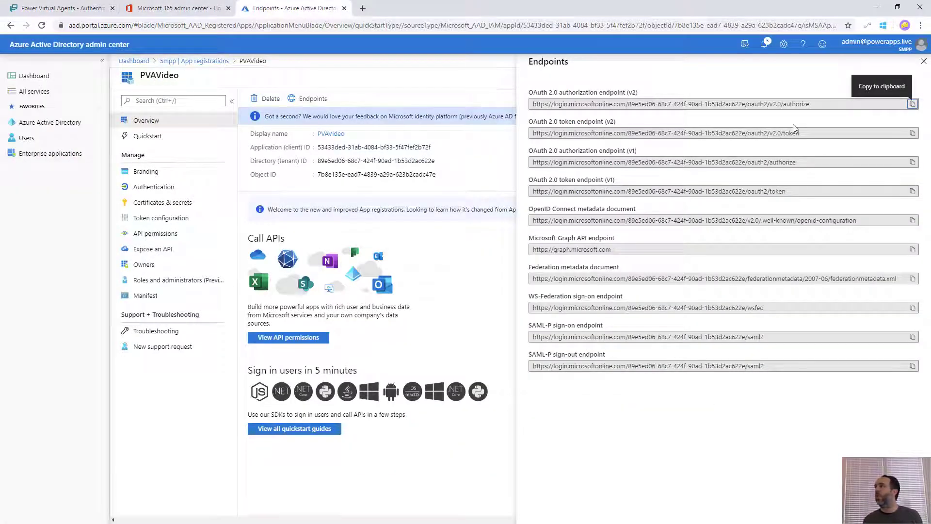
{"action": "left_click", "coordinate": [912, 133]}
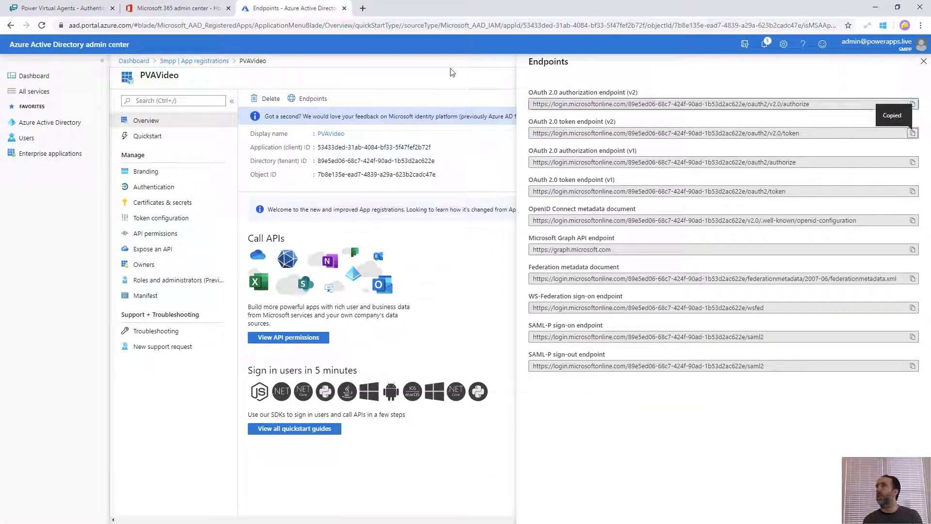
{"action": "left_click", "coordinate": [77, 8]}
{"action": "left_click", "coordinate": [563, 184]}
{"action": "key", "text": "ctrl+v"}
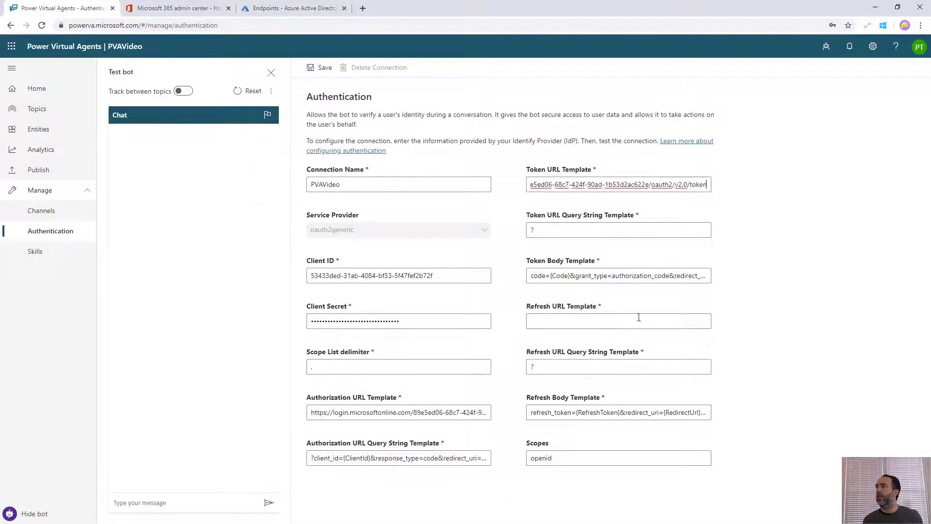
{"action": "left_click", "coordinate": [610, 323]}
{"action": "key", "text": "ctrl+v"}
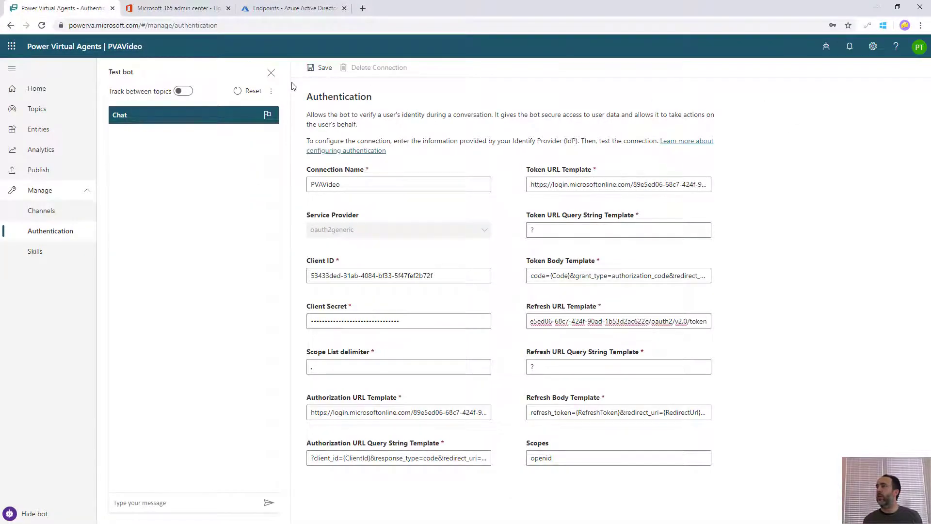
{"action": "left_click", "coordinate": [320, 68]}
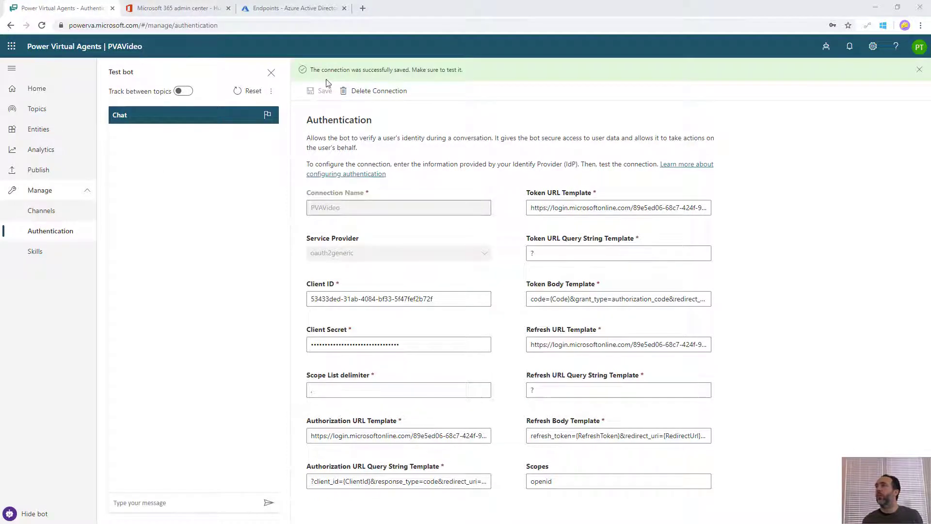
{"action": "left_click", "coordinate": [35, 111]}
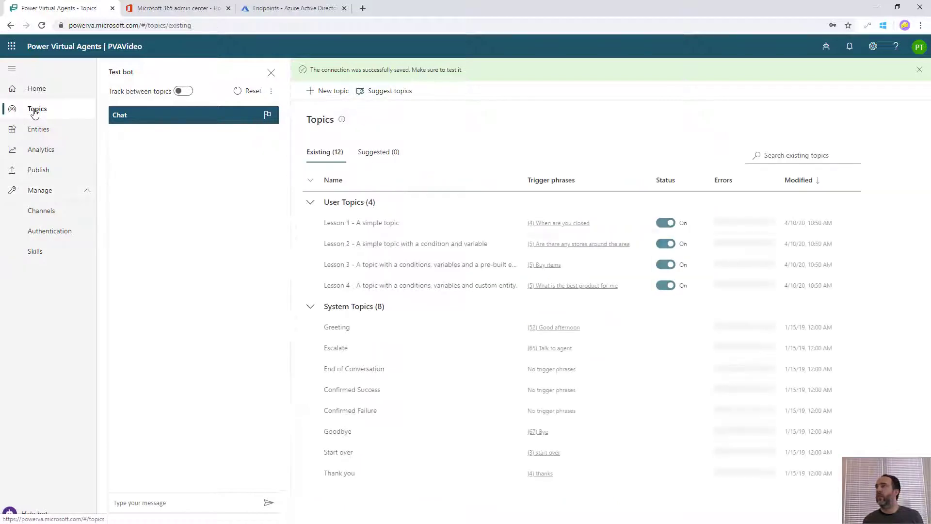
Create a new topic 'Send a chat transcript' with the trigger phrase 'Send a transcript'
{"action": "left_click", "coordinate": [334, 92]}
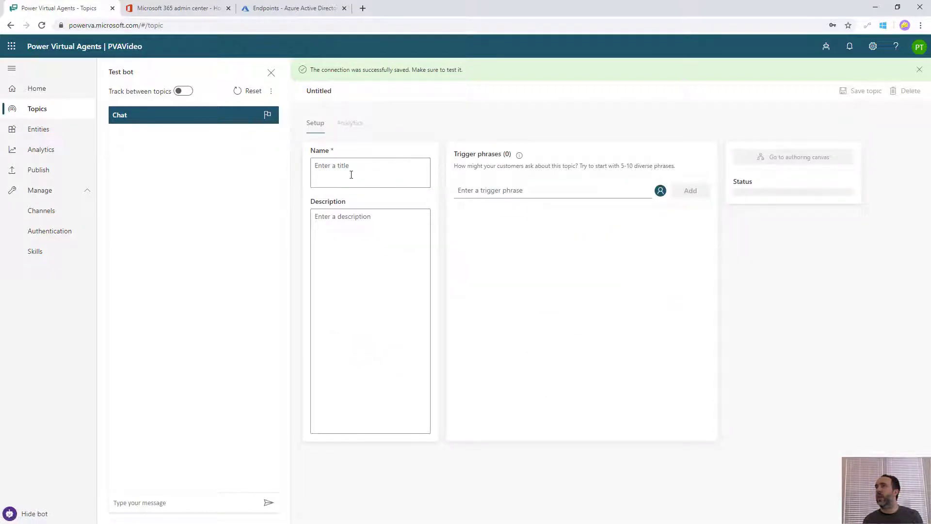
{"action": "type", "text": "Send"}
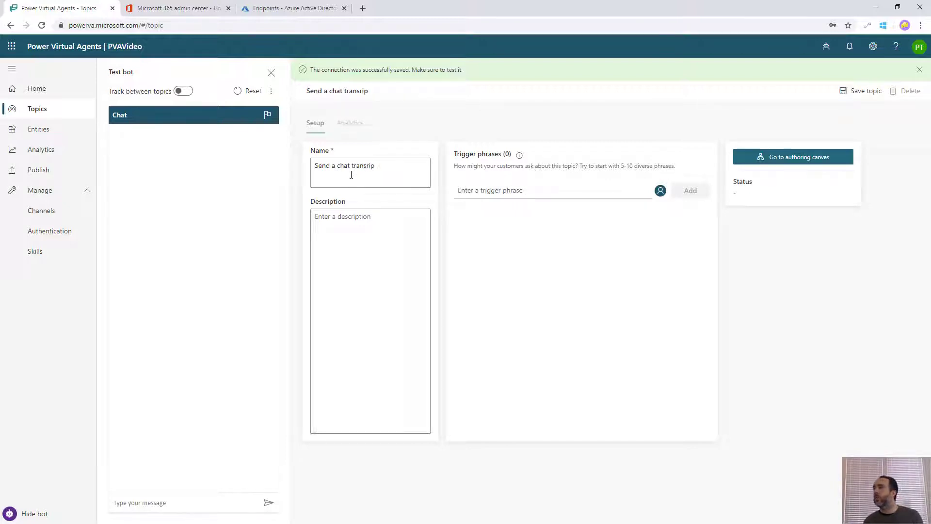
{"action": "type", "text": " a chat transcript"}
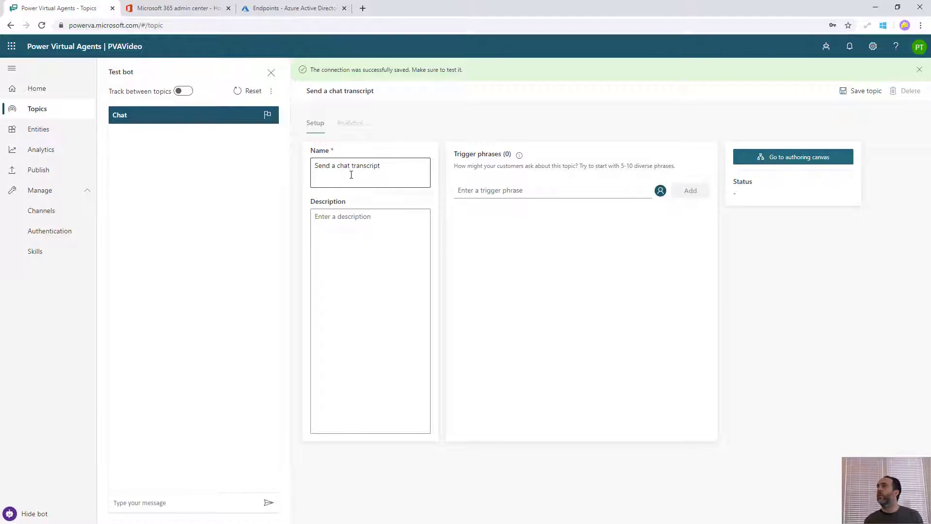
{"action": "left_click", "coordinate": [486, 190]}
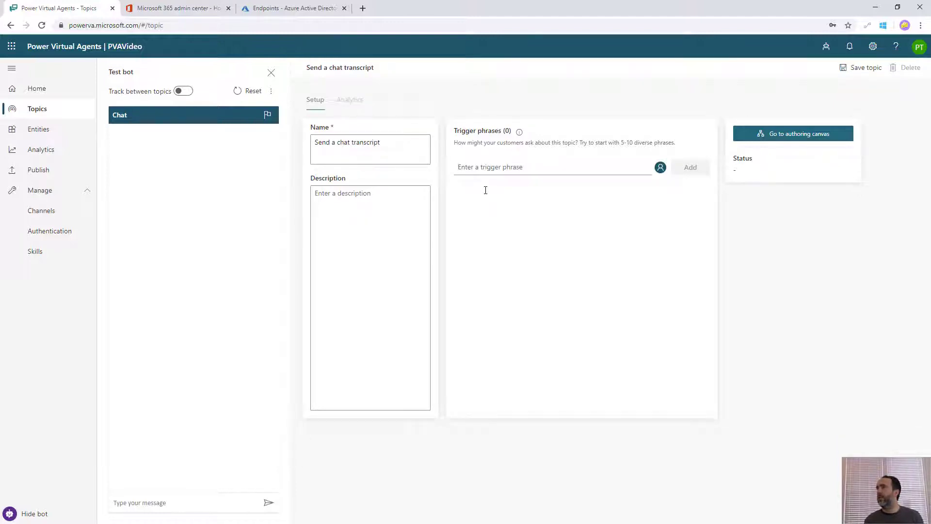
{"action": "type", "text": "Send a transcript"}
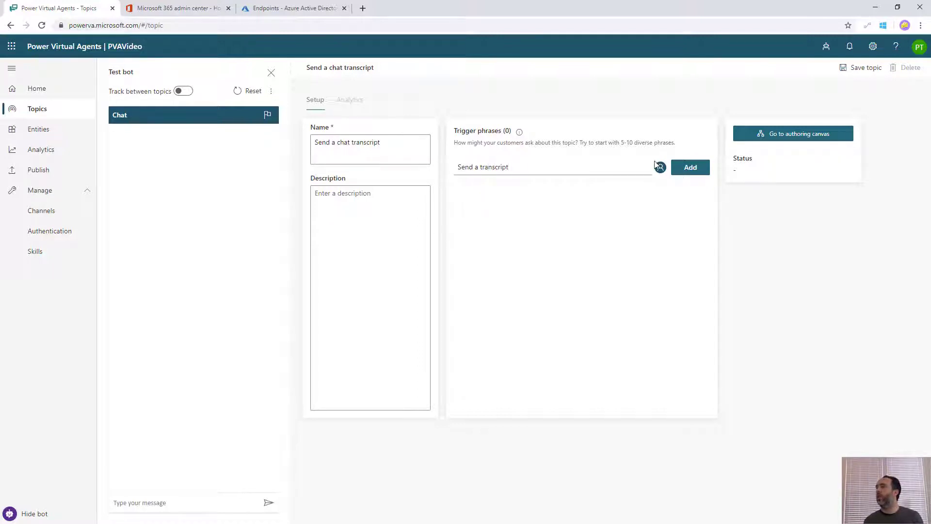
{"action": "left_click", "coordinate": [684, 169]}
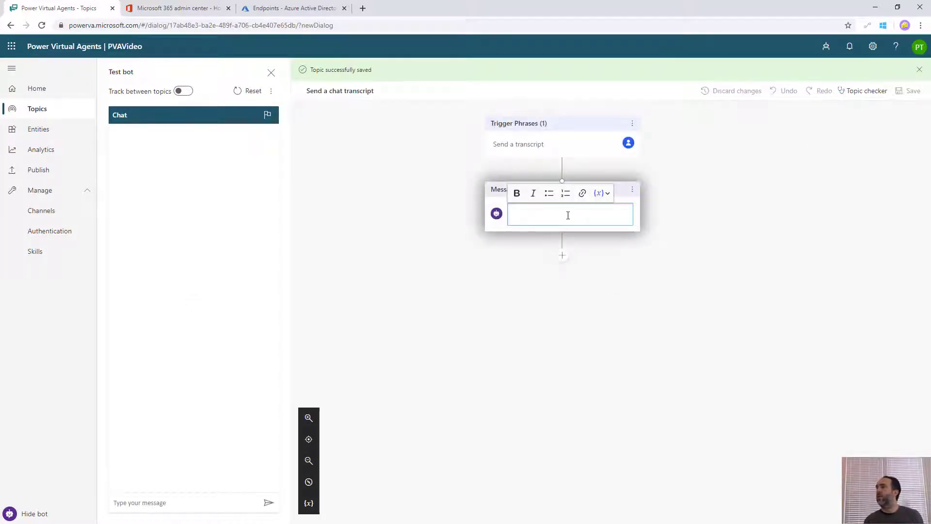
Add the message 'First you must login.' followed by an Authenticate node, then save the topic
{"action": "type", "text": "First you must"}
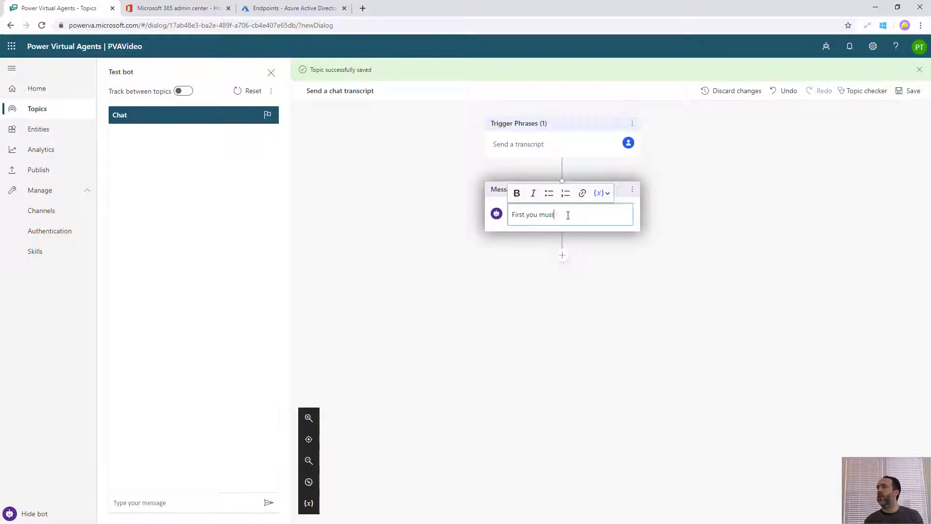
{"action": "type", "text": " login."}
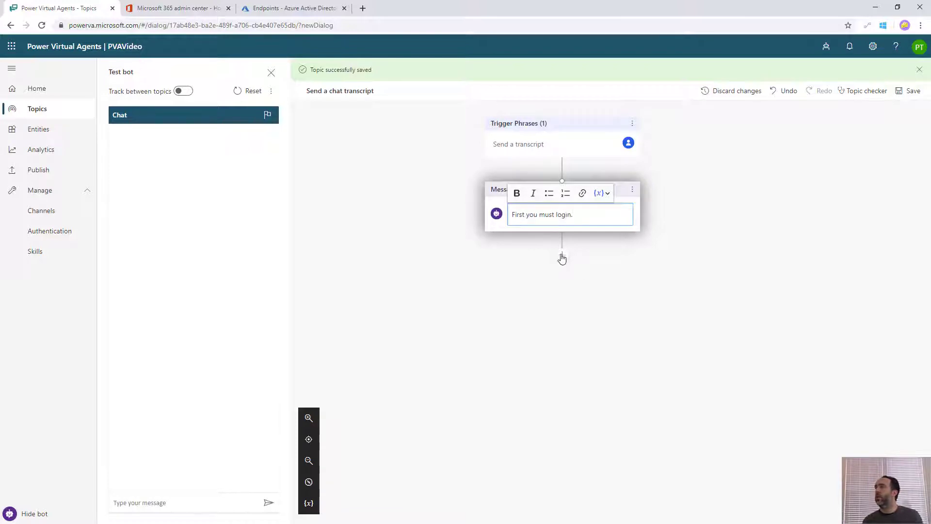
{"action": "left_click", "coordinate": [562, 255]}
{"action": "mouse_move", "coordinate": [550, 286]}
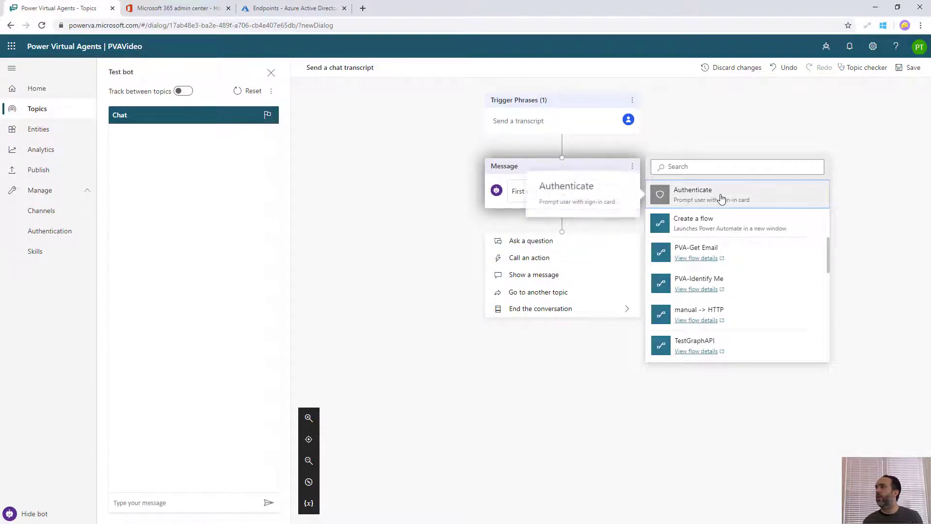
{"action": "left_click", "coordinate": [721, 197]}
{"action": "scroll", "coordinate": [720, 200], "scroll_direction": "down", "scroll_amount": 3}
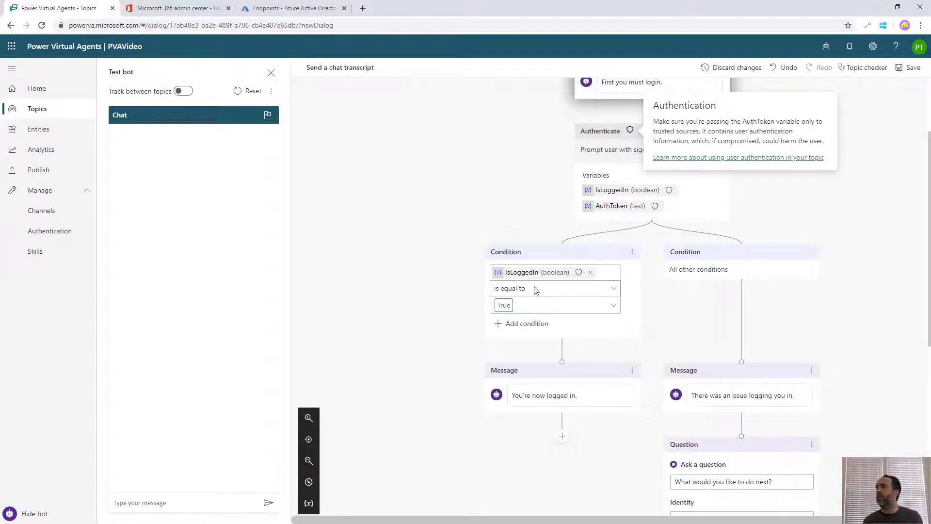
{"action": "scroll", "coordinate": [727, 356], "scroll_direction": "up", "scroll_amount": 3}
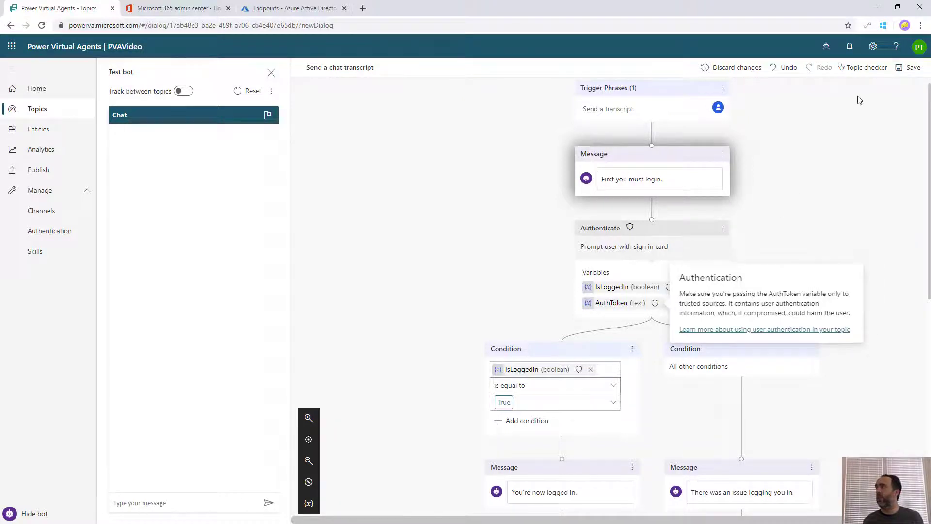
{"action": "left_click", "coordinate": [908, 68]}
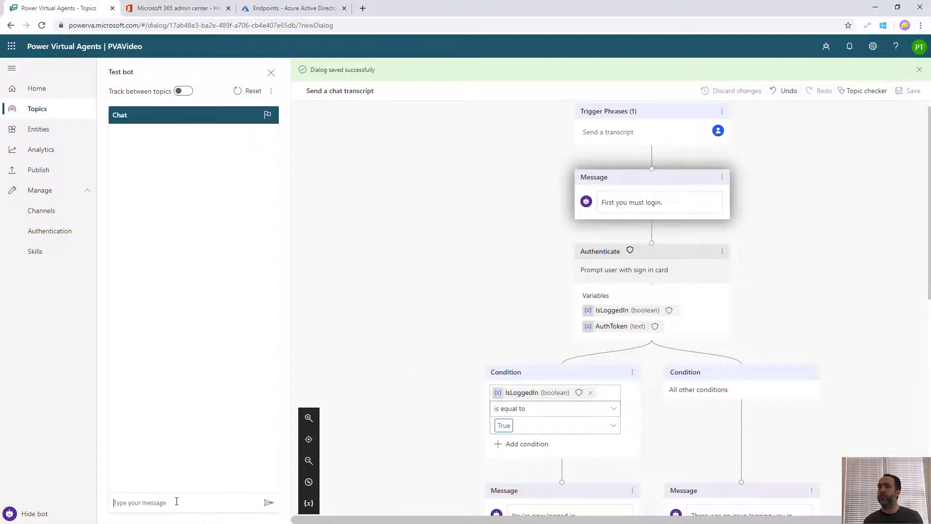
Send 'send a transcript' to the test bot
{"action": "left_click", "coordinate": [176, 501]}
{"action": "type", "text": "send a"}
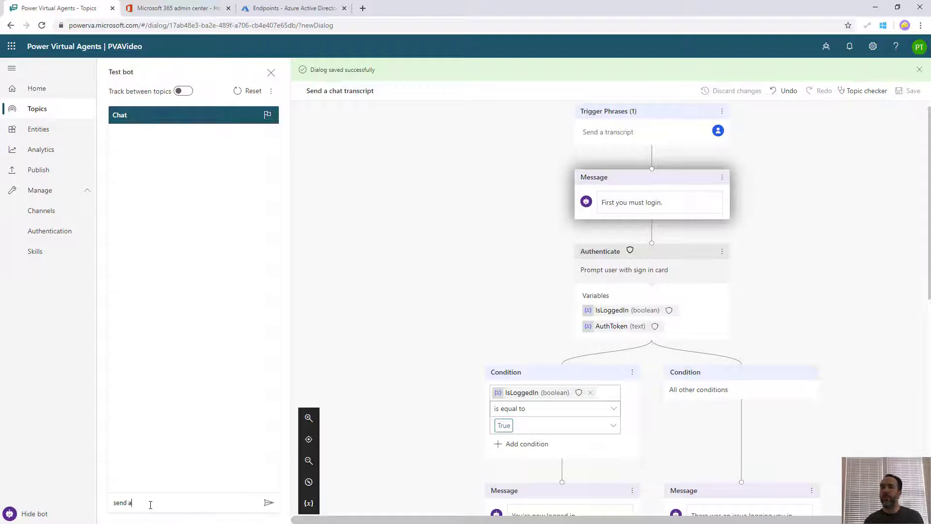
{"action": "type", "text": " transcript"}
{"action": "key", "text": "Return"}
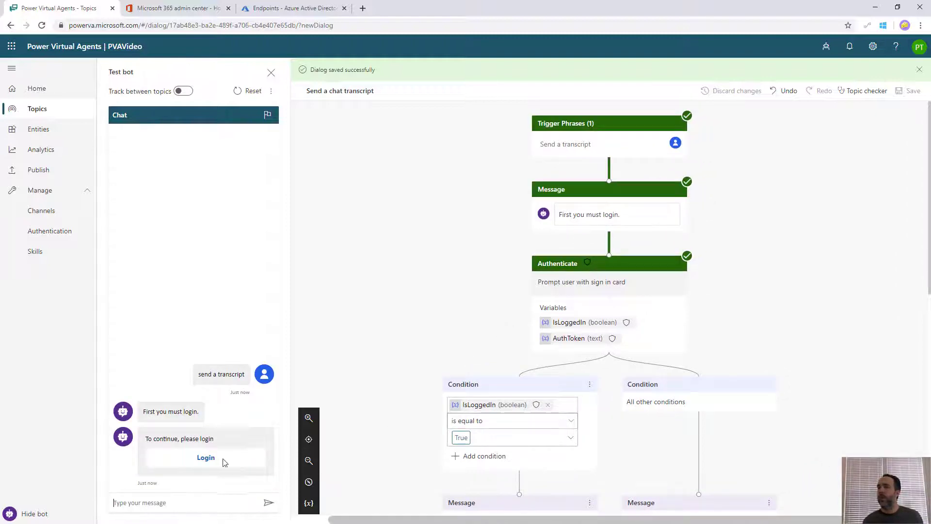
Sign in from the login card and send the copied validation code back in the chat
{"action": "left_click", "coordinate": [208, 461]}
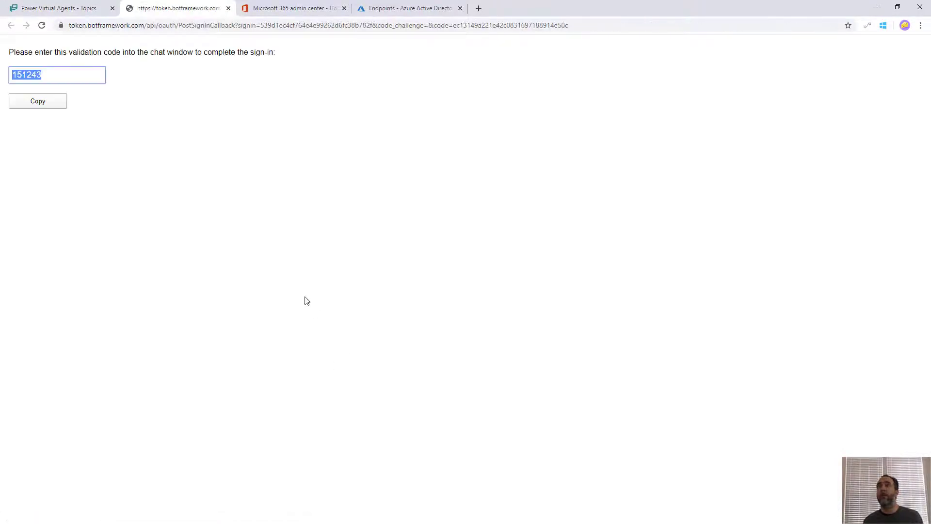
{"action": "left_click", "coordinate": [37, 101]}
{"action": "middle_click", "coordinate": [143, 13]}
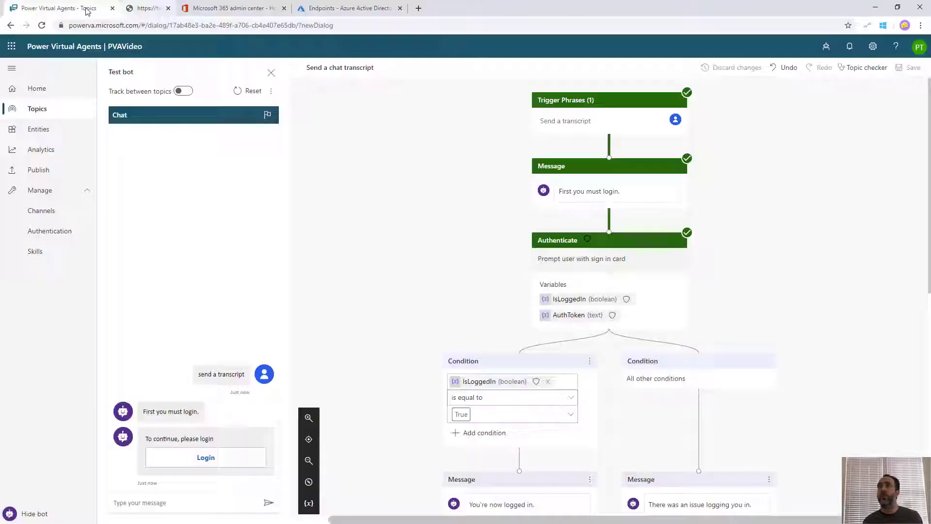
{"action": "key", "text": "ctrl+v"}
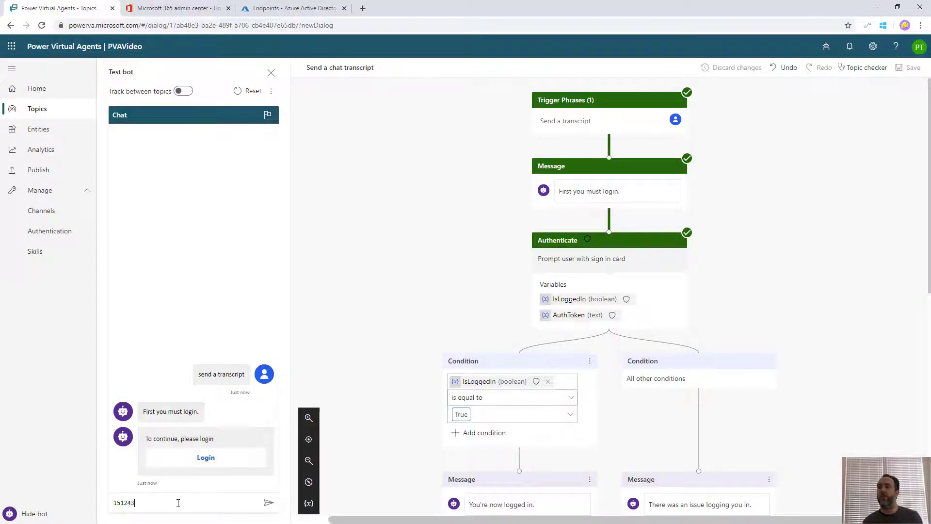
{"action": "key", "text": "Return"}
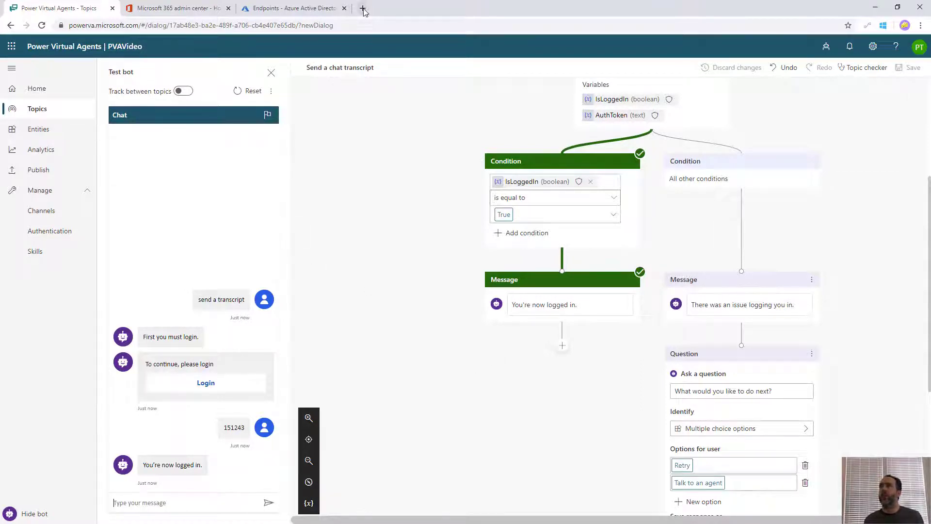
Open Power Automate in a new tab from the app launcher and go to Solutions
{"action": "left_click", "coordinate": [12, 48]}
{"action": "right_click", "coordinate": [45, 234]}
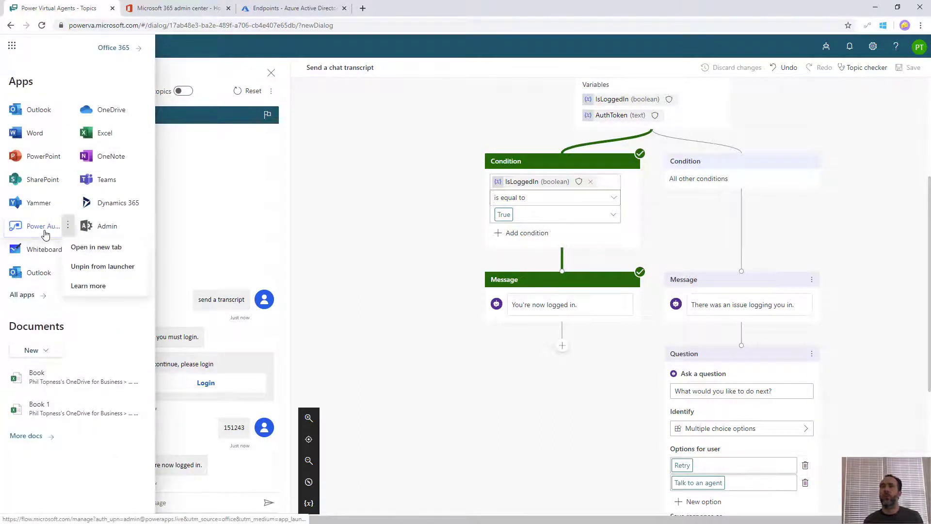
{"action": "left_click", "coordinate": [92, 247]}
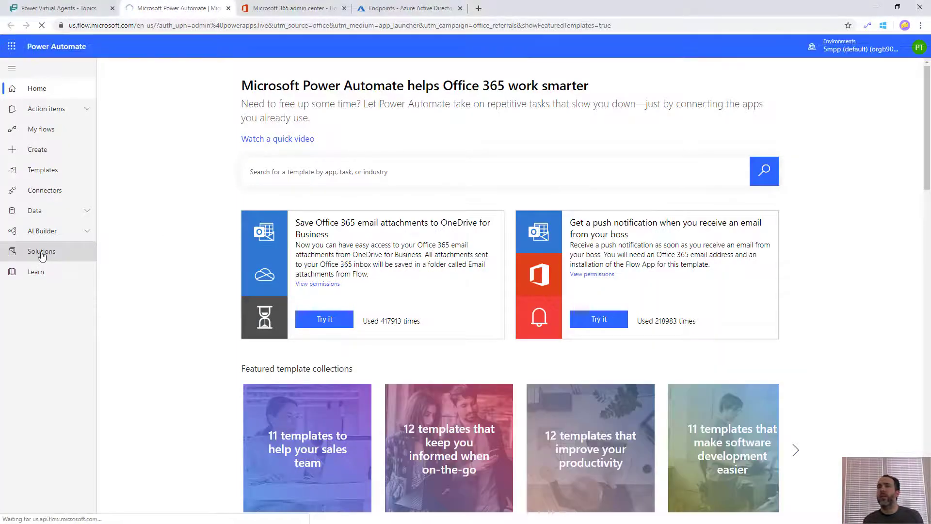
{"action": "left_click", "coordinate": [42, 254]}
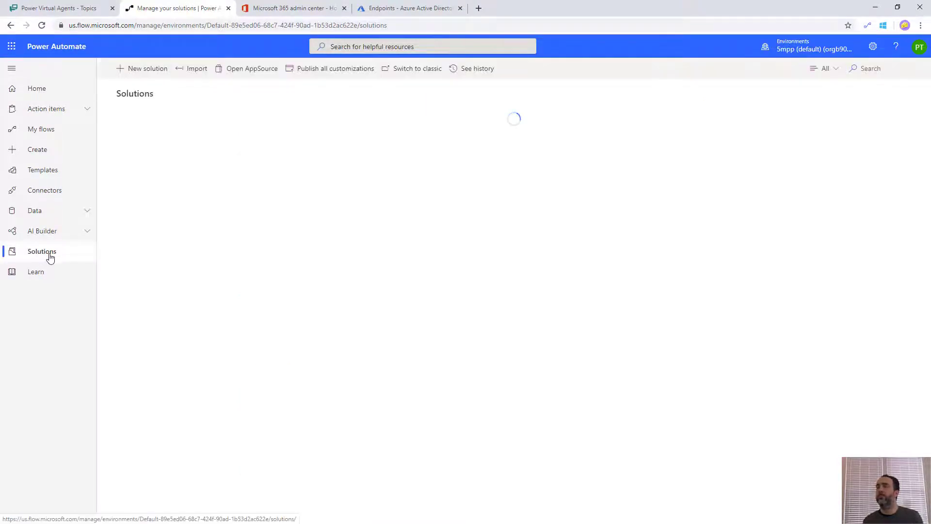
Create the PVAVideo solution with publisher Five Minute Power Platform and open it
{"action": "left_click", "coordinate": [145, 68]}
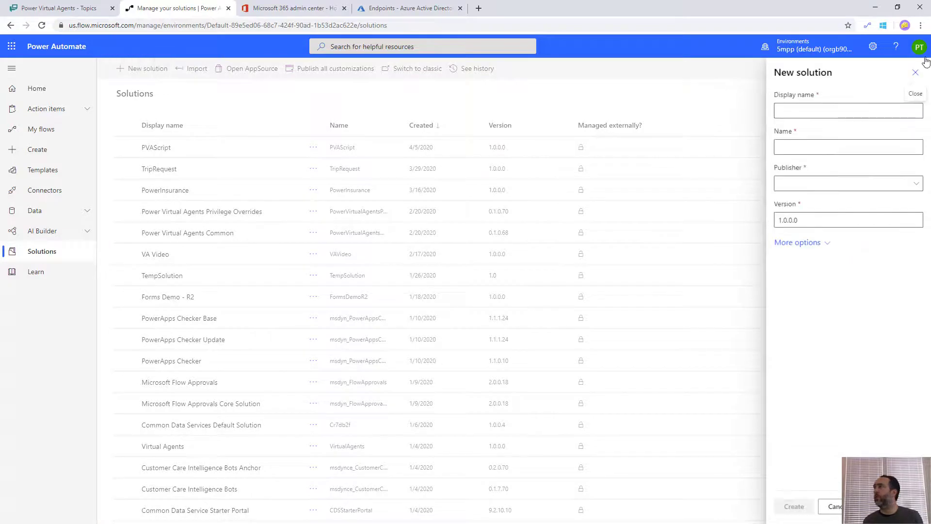
{"action": "left_click", "coordinate": [816, 111]}
{"action": "type", "text": "PVA"}
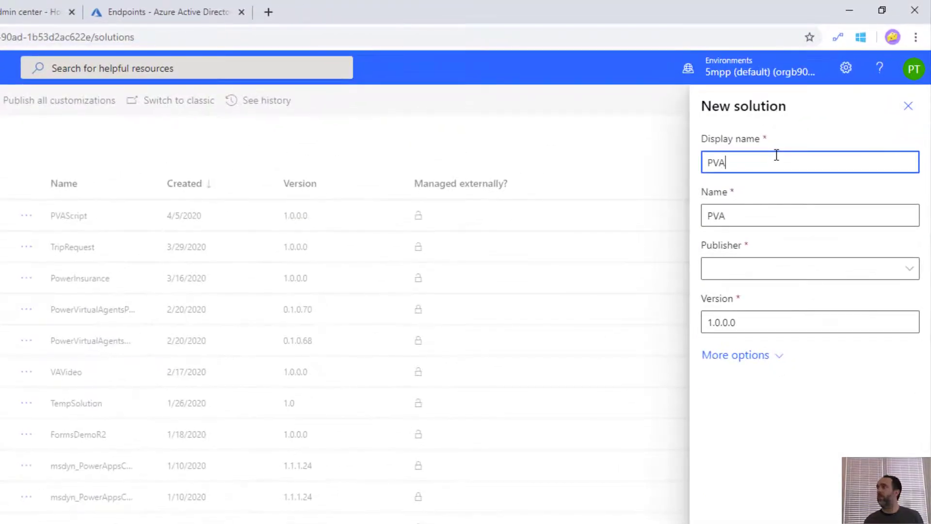
{"action": "type", "text": "Video"}
{"action": "key", "text": "Tab"}
{"action": "left_click", "coordinate": [786, 271]}
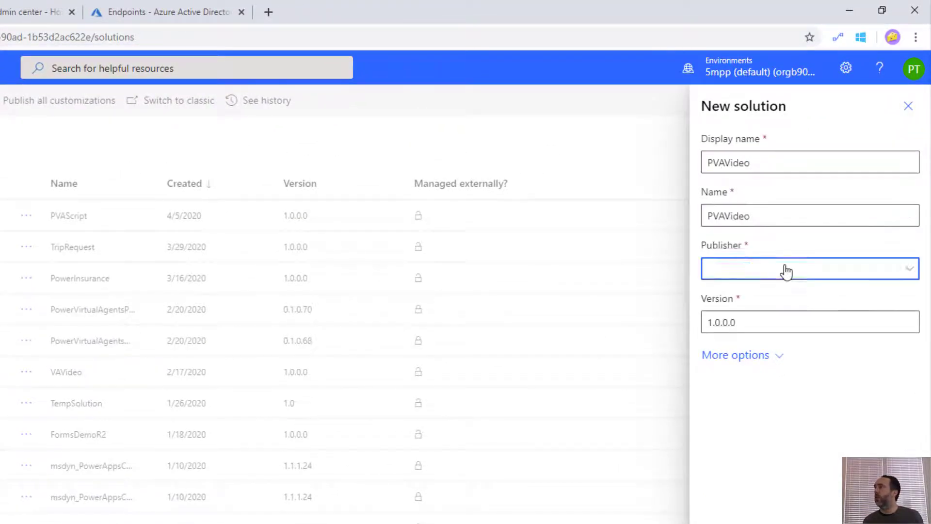
{"action": "left_click", "coordinate": [764, 343]}
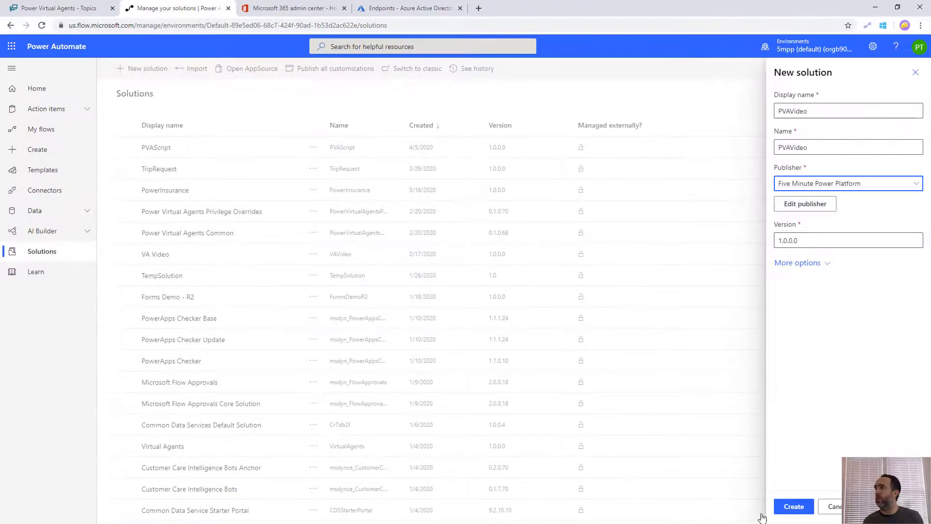
{"action": "left_click", "coordinate": [786, 511]}
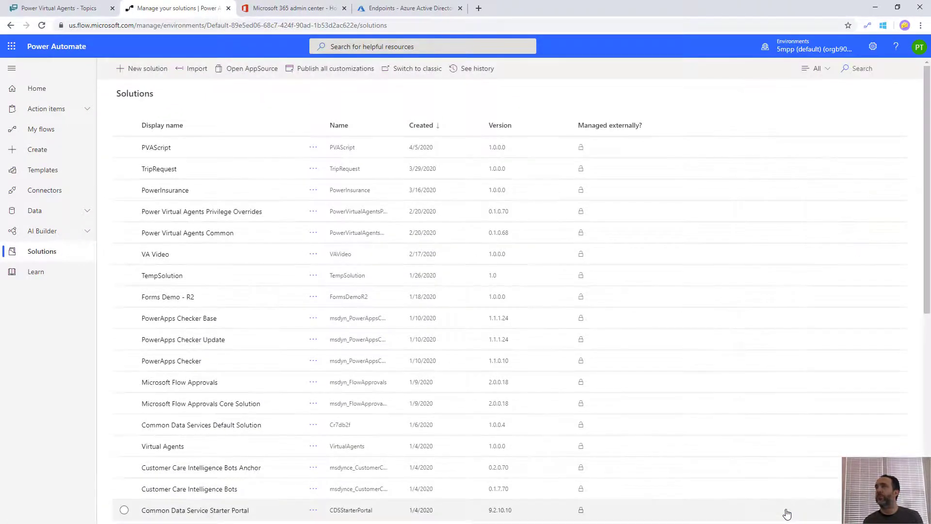
{"action": "left_click", "coordinate": [156, 148]}
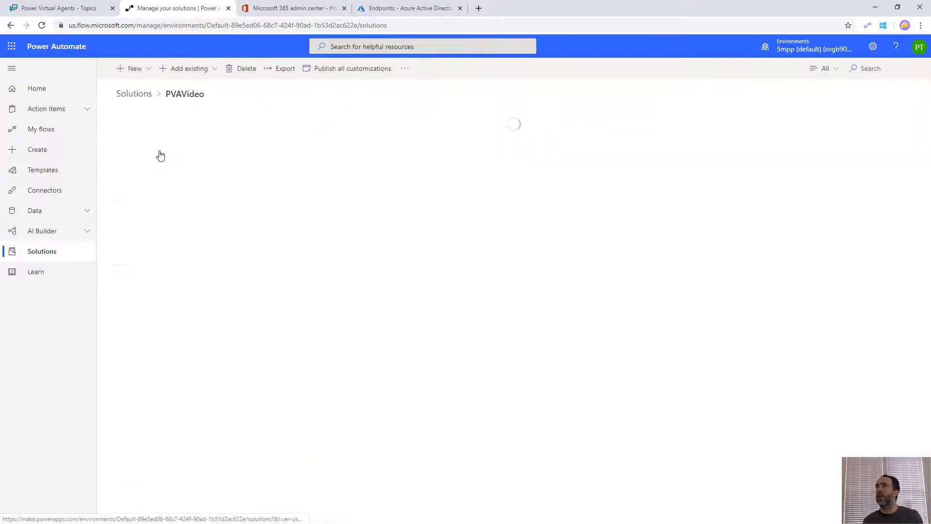
{"action": "left_click", "coordinate": [145, 68]}
Create a new flow in the solution and name it 'PVAVideo - ID User'
{"action": "left_click", "coordinate": [129, 162]}
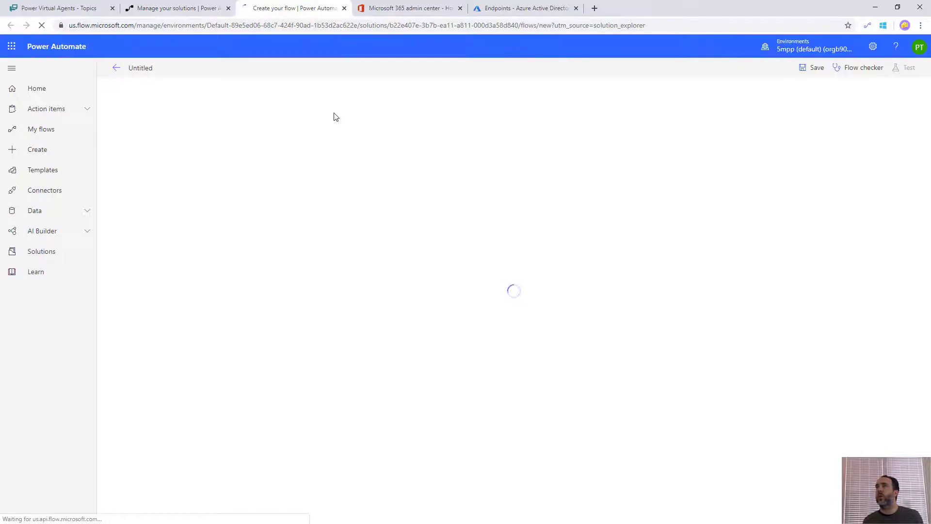
{"action": "left_click", "coordinate": [137, 68]}
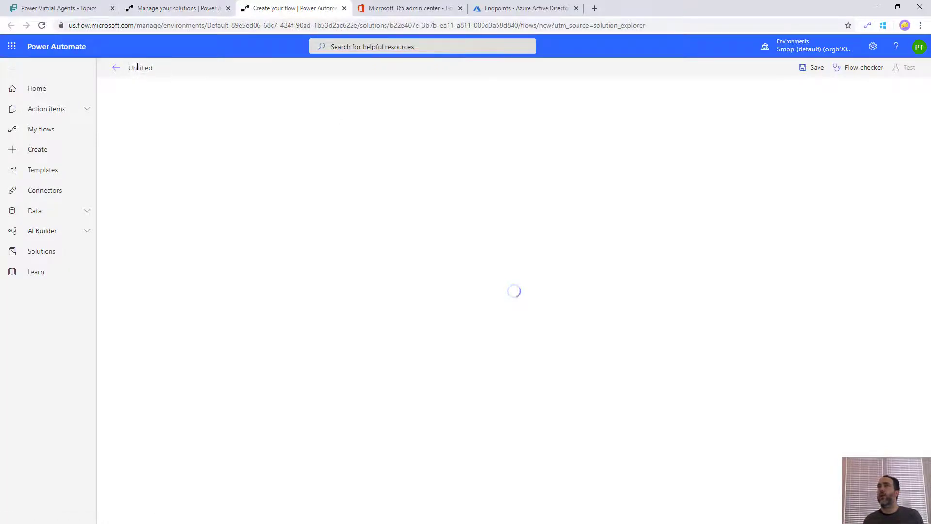
{"action": "type", "text": "PVA"}
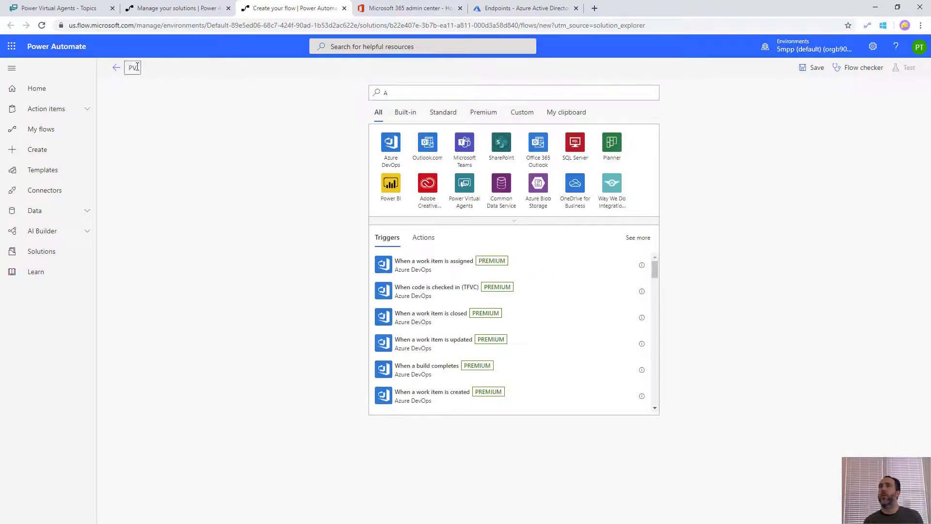
{"action": "left_click", "coordinate": [137, 67]}
{"action": "type", "text": "AVideo - ID User"}
Use the 'When Power Virtual Agents calls a flow' trigger with a text input named AuthKey
{"action": "left_click", "coordinate": [464, 184]}
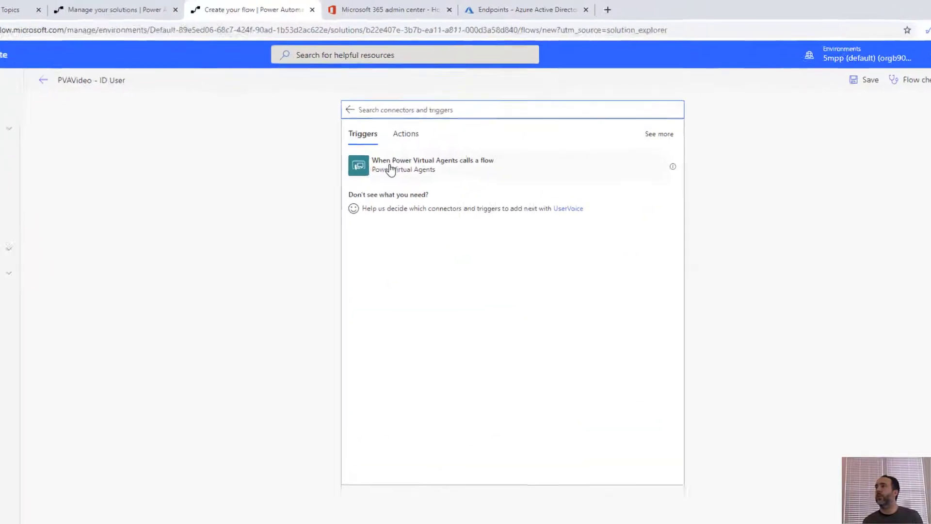
{"action": "left_click", "coordinate": [407, 135]}
{"action": "left_click", "coordinate": [336, 183]}
{"action": "left_click", "coordinate": [338, 209]}
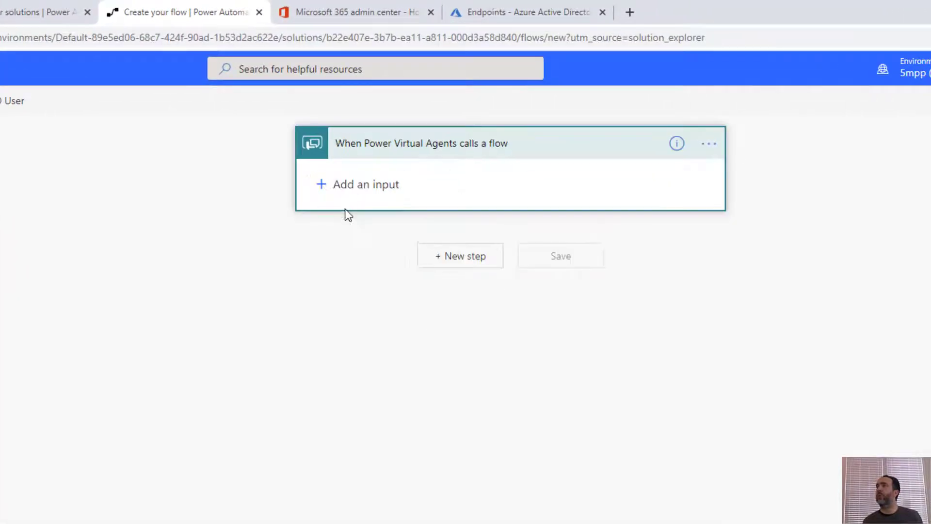
{"action": "double_click", "coordinate": [365, 181]}
{"action": "type", "text": "AuthKey"}
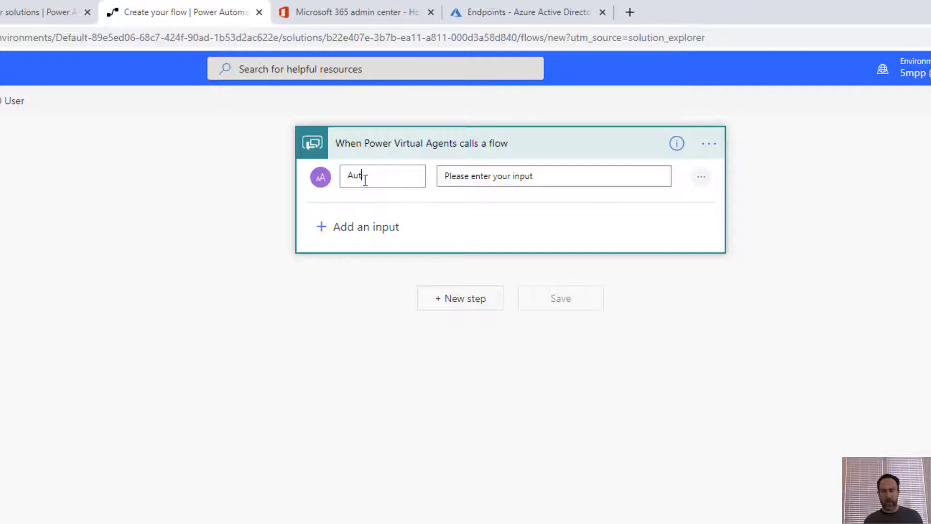
Add an HTTP action as the next step
{"action": "left_click", "coordinate": [453, 300]}
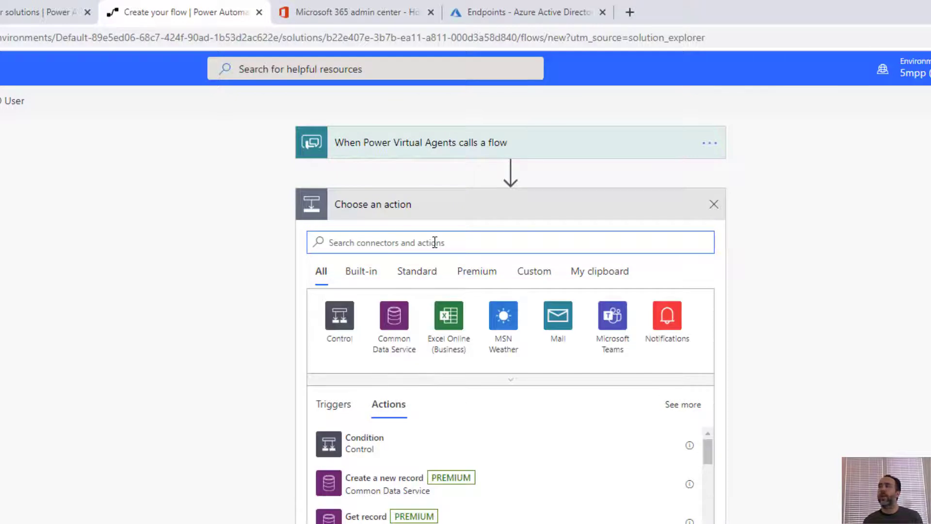
{"action": "type", "text": "http"}
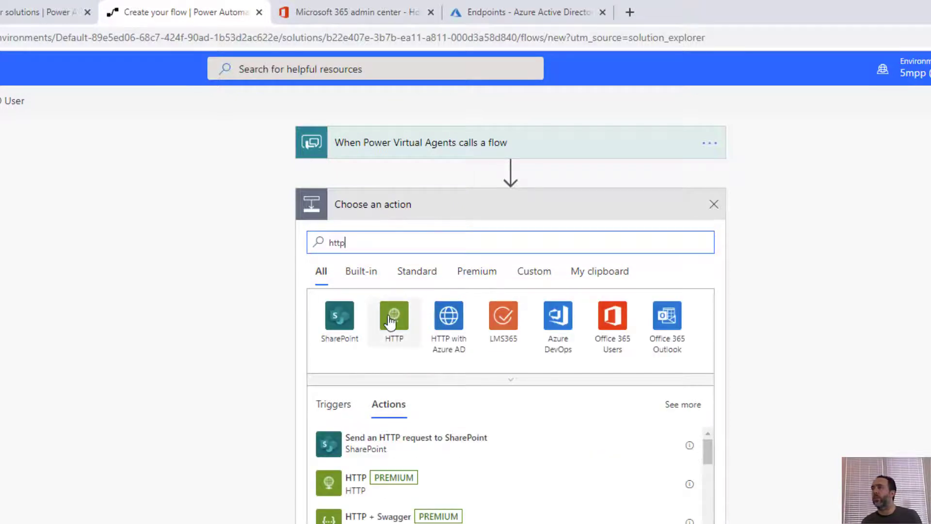
{"action": "left_click", "coordinate": [392, 317]}
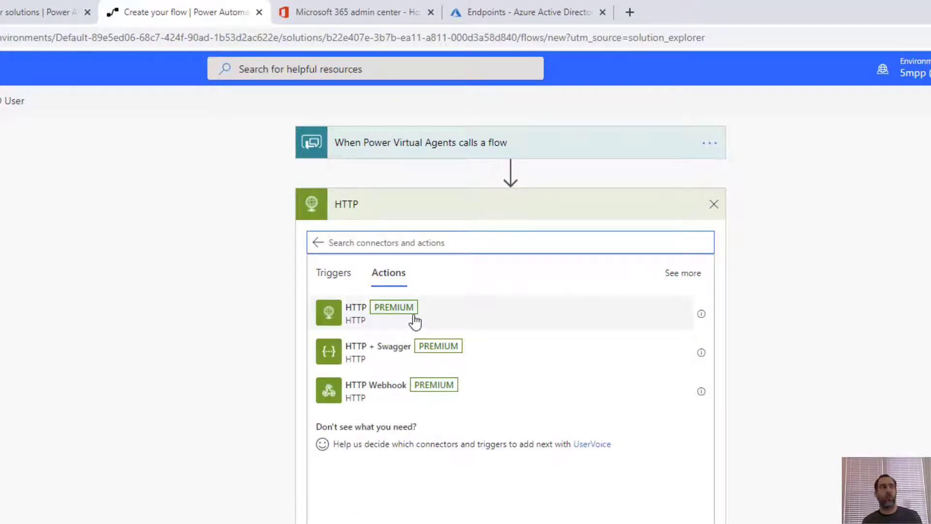
{"action": "left_click", "coordinate": [415, 320]}
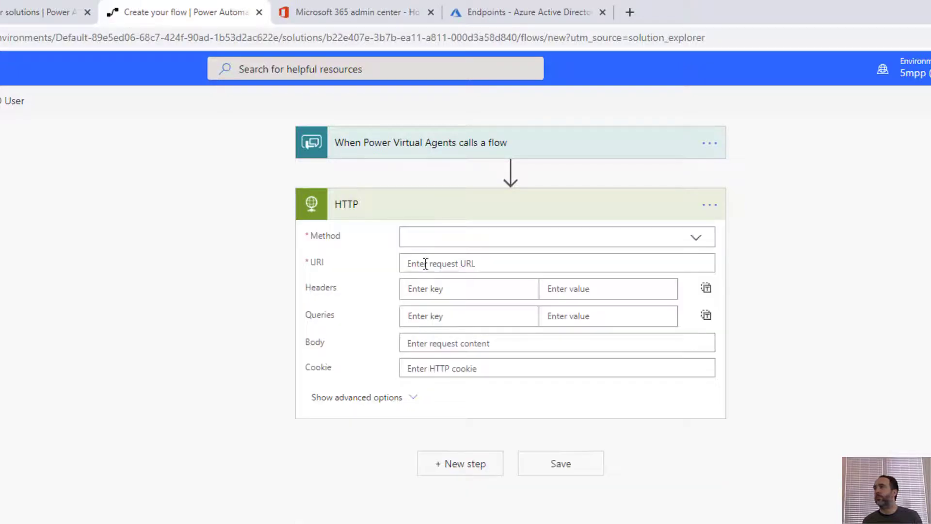
{"action": "left_click", "coordinate": [435, 238]}
{"action": "left_click", "coordinate": [425, 259]}
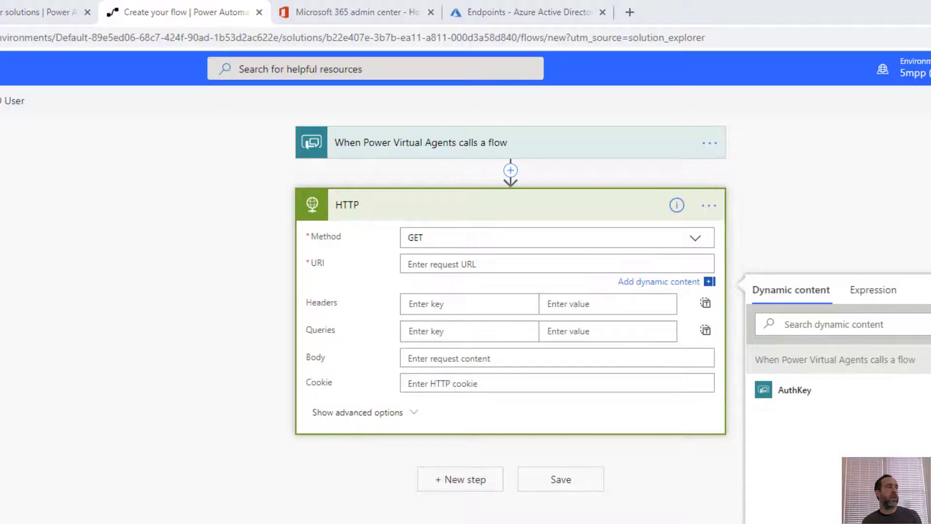
{"action": "left_click", "coordinate": [441, 263]}
{"action": "type", "text": "https://graph.microsoft.com/v1.0/me"}
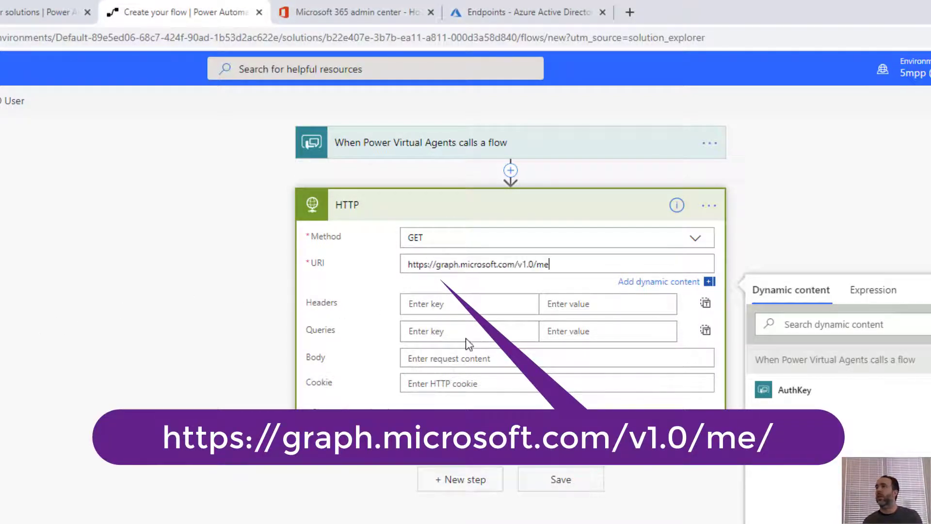
{"action": "left_click", "coordinate": [484, 305]}
{"action": "type", "text": "Cont"}
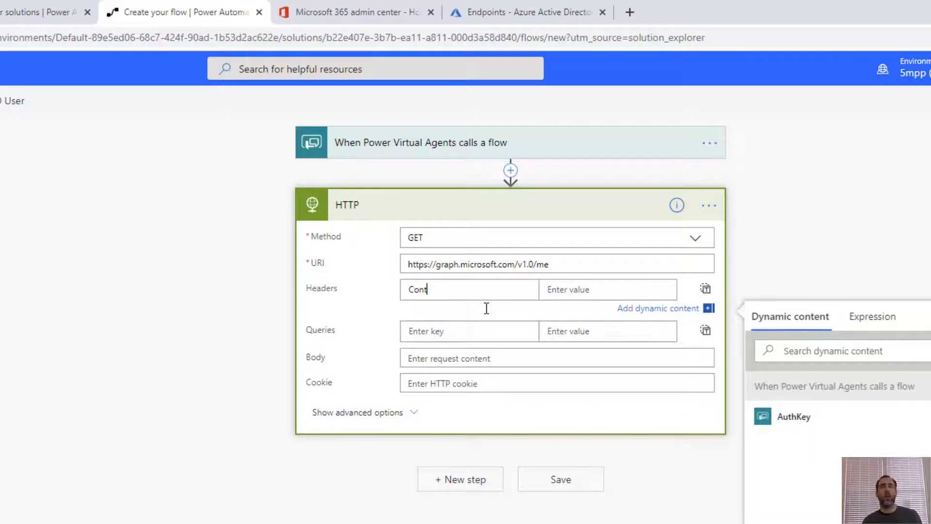
{"action": "type", "text": "ent-Type"}
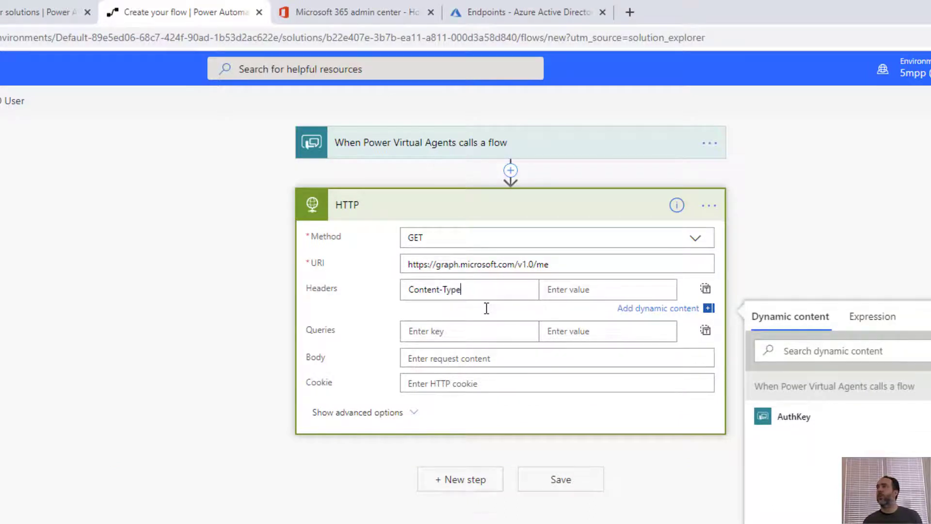
{"action": "key", "text": "Tab"}
{"action": "type", "text": "appl"}
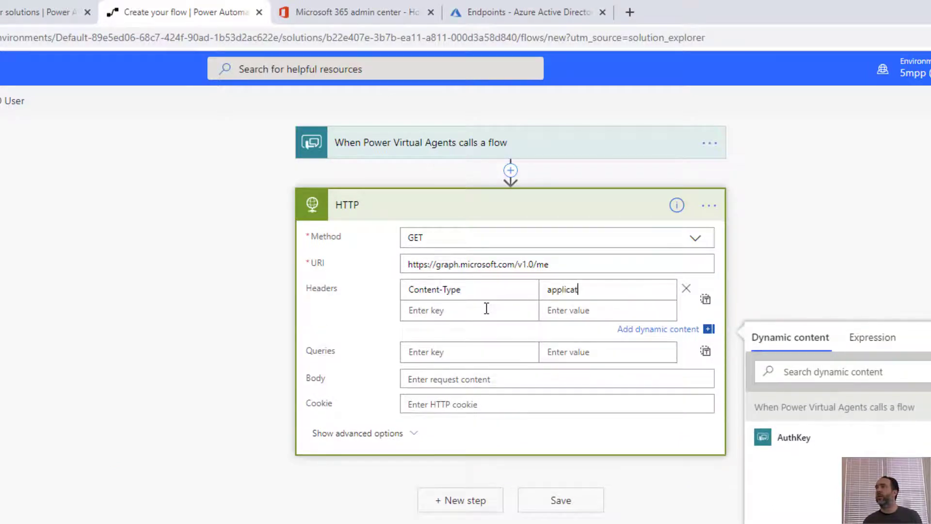
{"action": "type", "text": "ication-json"}
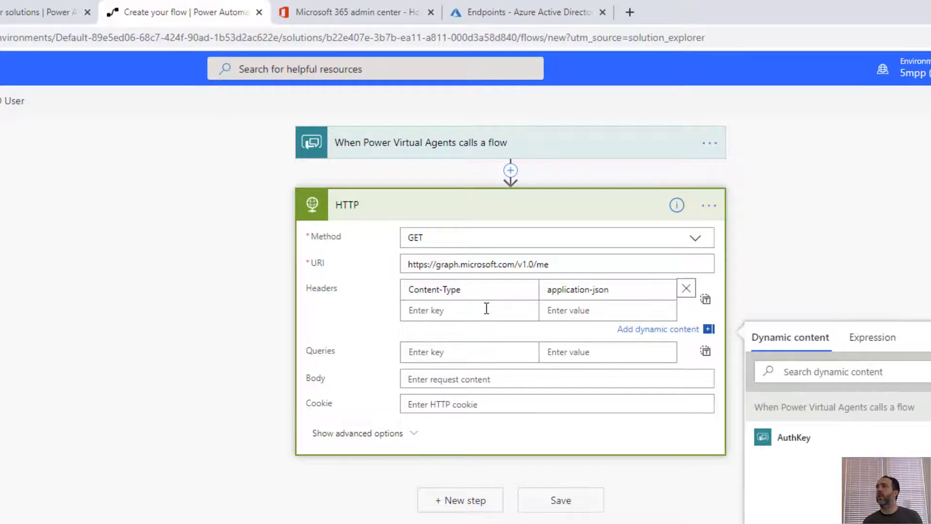
Set Raw authentication with value 'Bearer ' plus AuthKey, and save the flow
{"action": "left_click", "coordinate": [395, 434]}
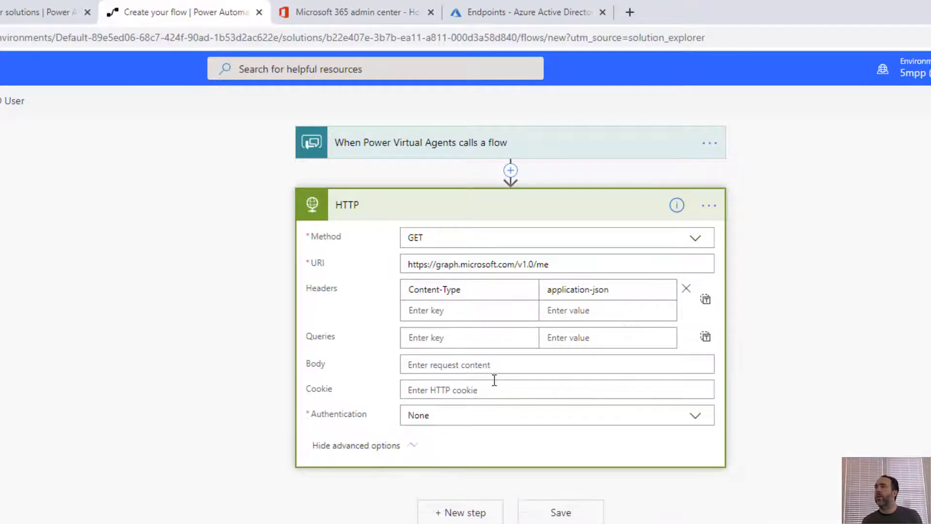
{"action": "left_click", "coordinate": [458, 418]}
{"action": "left_click", "coordinate": [433, 509]}
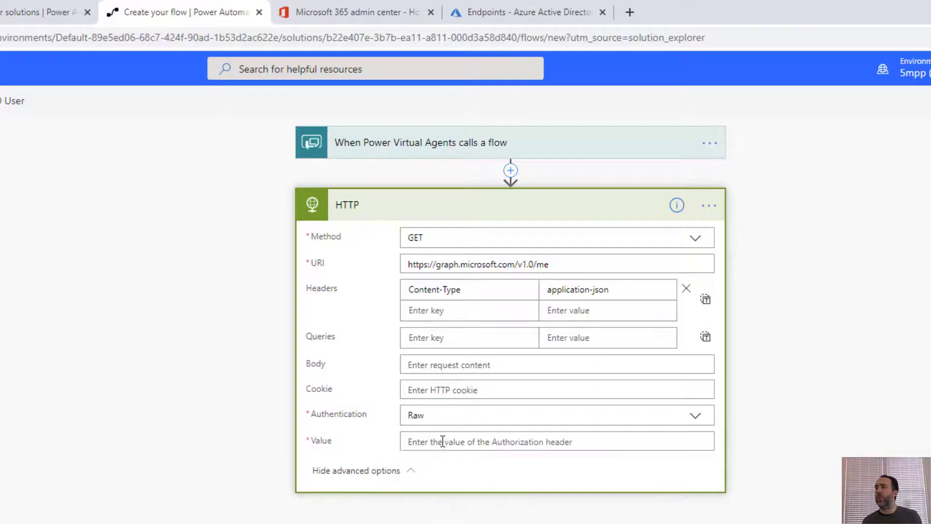
{"action": "left_click", "coordinate": [441, 441]}
{"action": "type", "text": "Bear"}
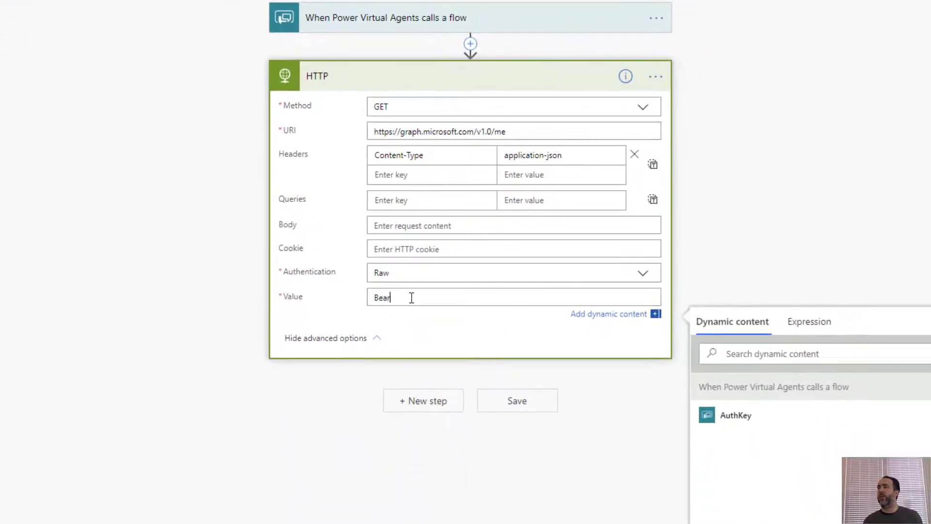
{"action": "type", "text": "er"}
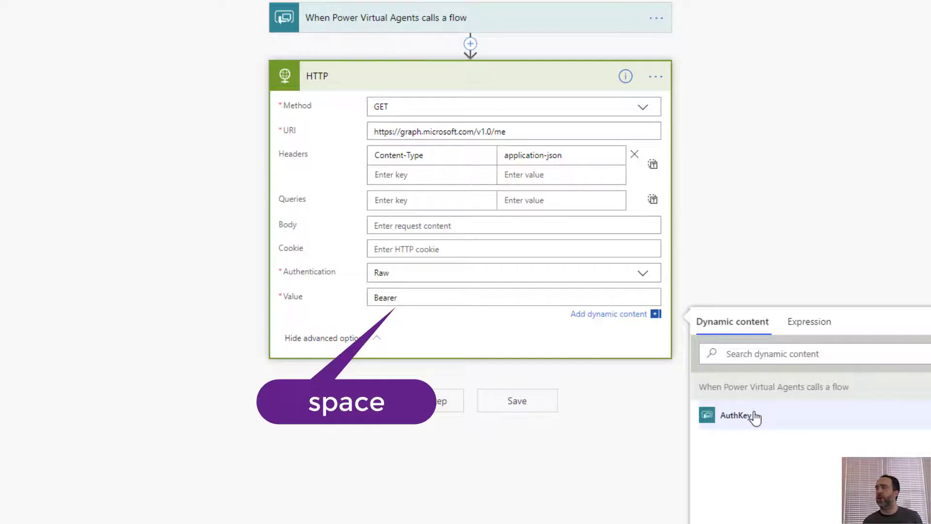
{"action": "left_click", "coordinate": [736, 416]}
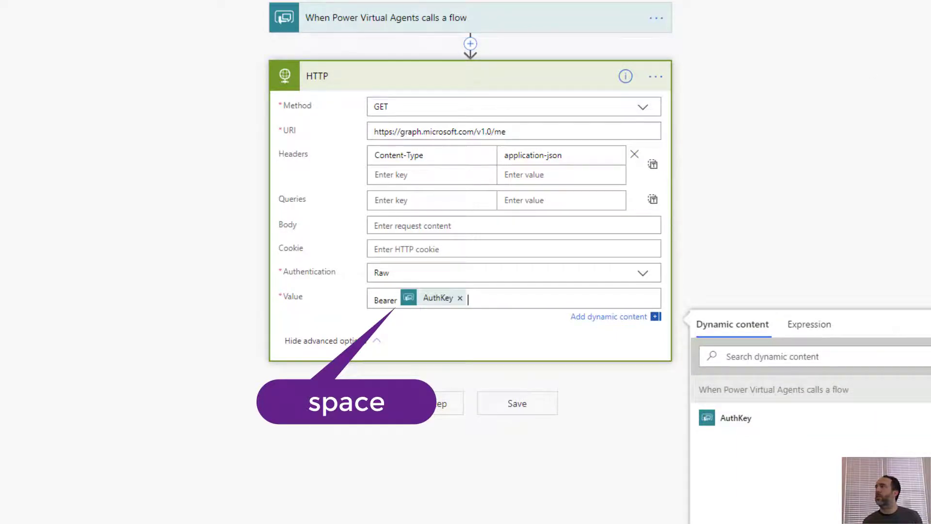
{"action": "key", "text": "ctrl+s"}
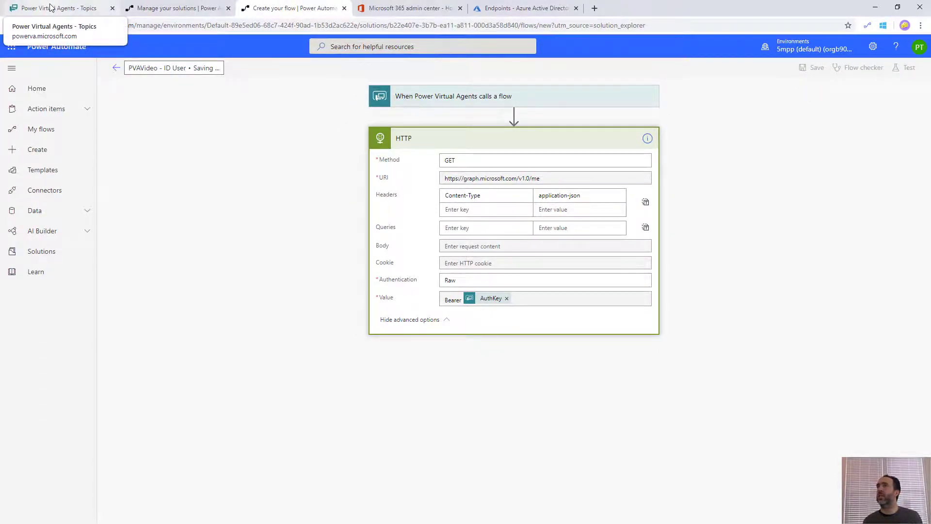
Add a call to the PVAVideo - ID User flow under the logged-in message
{"action": "left_click", "coordinate": [50, 7]}
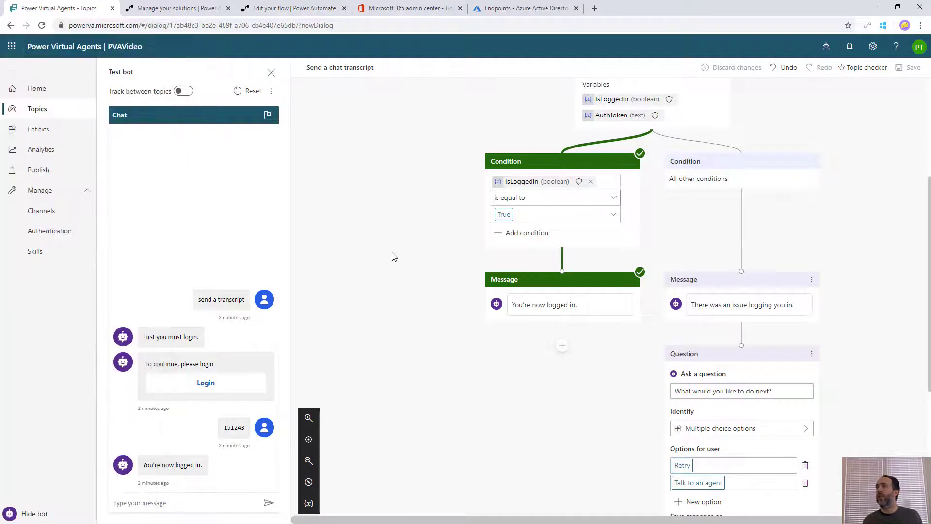
{"action": "left_click", "coordinate": [563, 348]}
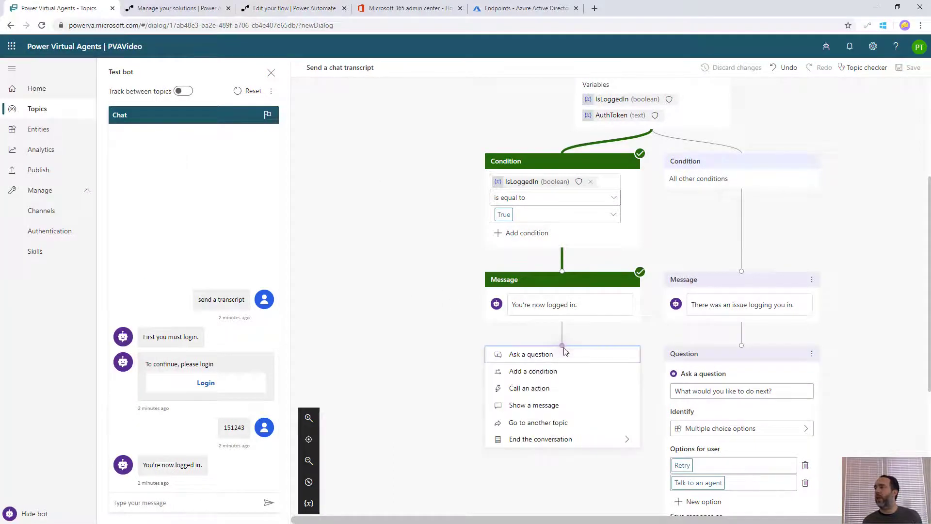
{"action": "left_click", "coordinate": [547, 389]}
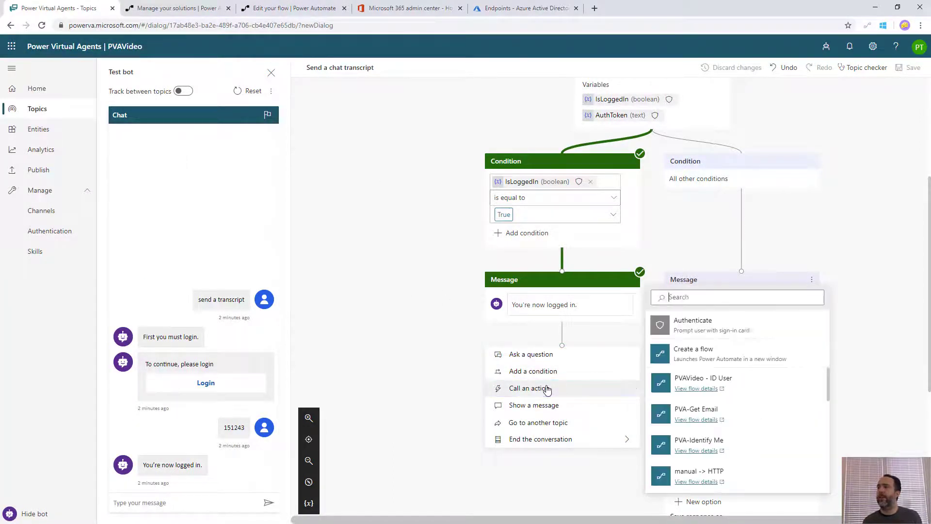
{"action": "left_click", "coordinate": [757, 386]}
{"action": "left_click_drag", "start_coordinate": [632, 373], "coordinate": [631, 219]}
Pass AuthToken as the flow's AuthKey input and save the topic
{"action": "left_click", "coordinate": [912, 93]}
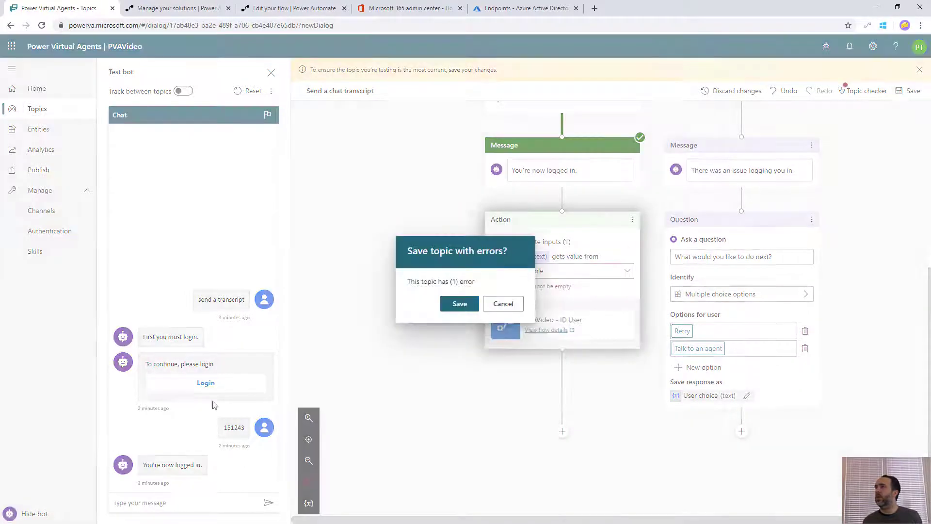
{"action": "left_click", "coordinate": [503, 304]}
{"action": "left_click", "coordinate": [544, 271]}
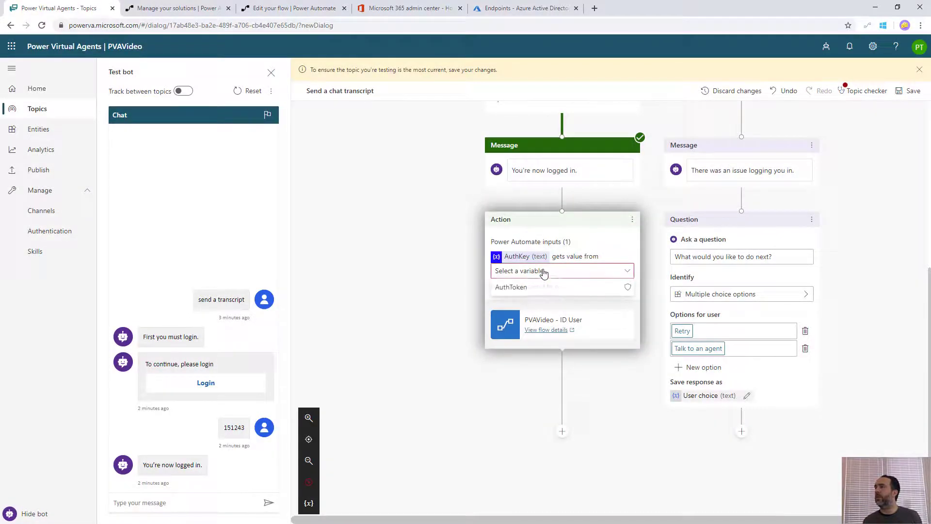
{"action": "left_click", "coordinate": [512, 287]}
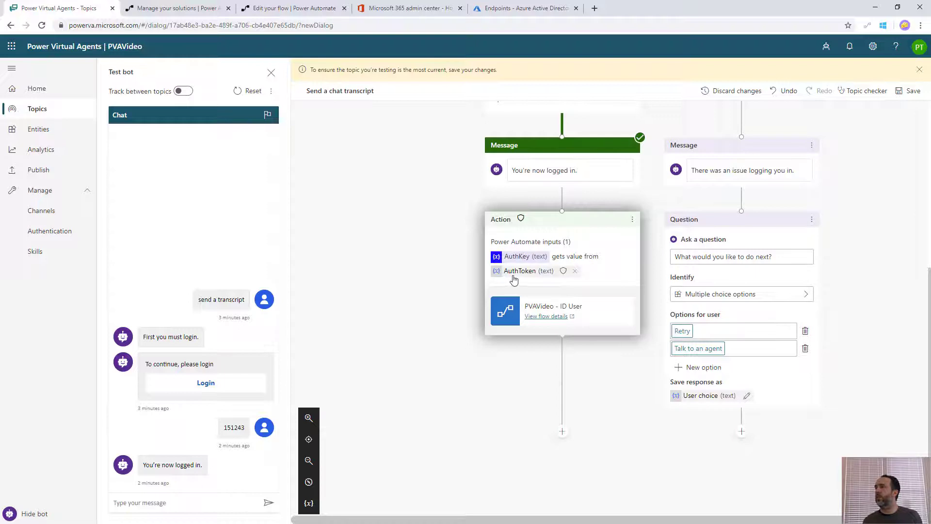
{"action": "left_click", "coordinate": [910, 91]}
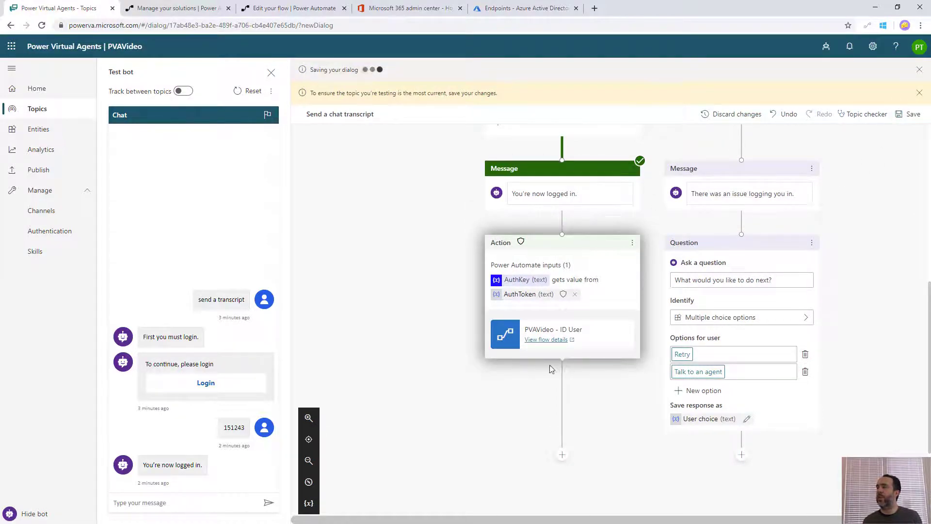
{"action": "type", "text": "senb"}
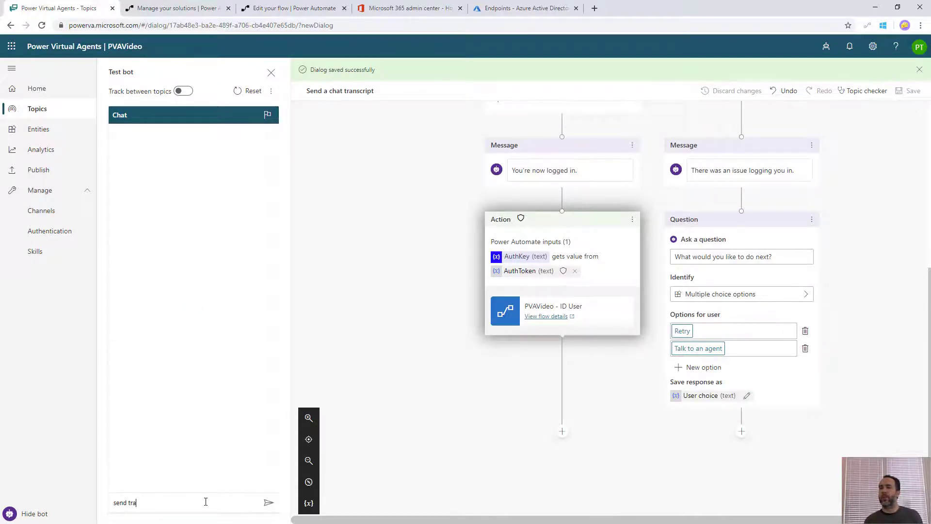
{"action": "type", "text": " transcript"}
Complete the test sign-in by pasting the validation code into chat, then open the ID User flow's details
{"action": "key", "text": "Return"}
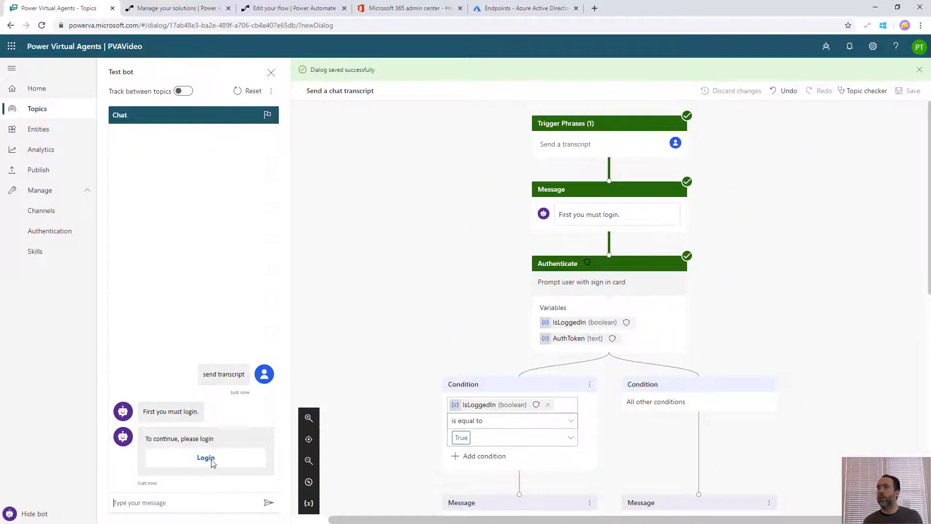
{"action": "left_click", "coordinate": [212, 462]}
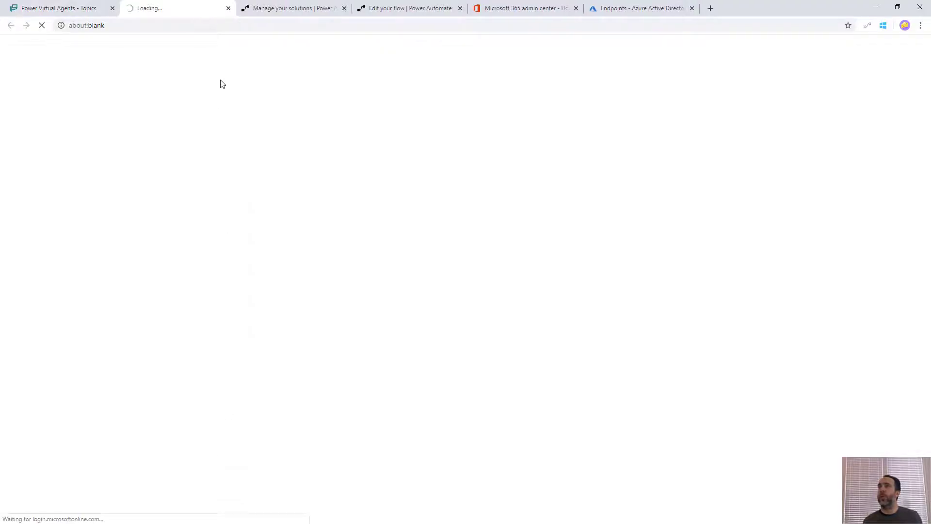
{"action": "left_click", "coordinate": [55, 106]}
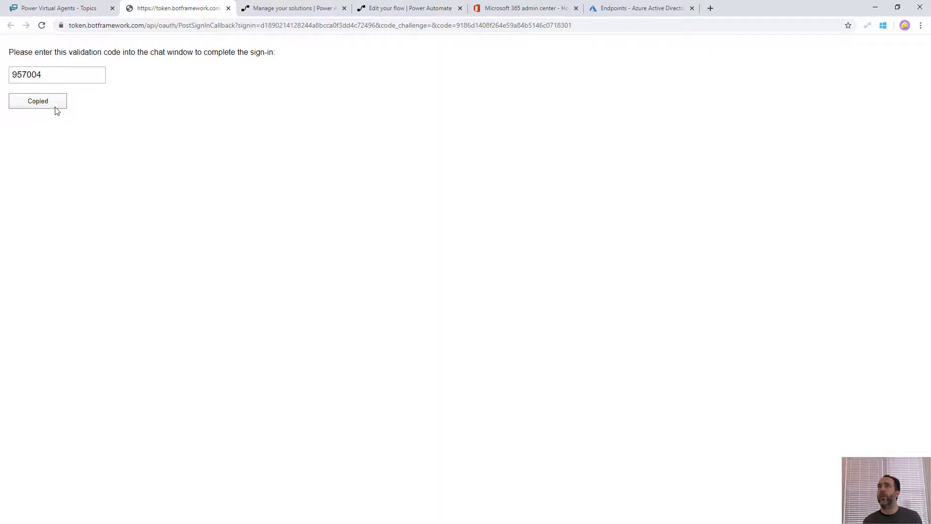
{"action": "key", "text": "ctrl+w"}
{"action": "left_click", "coordinate": [198, 498]}
{"action": "key", "text": "ctrl+v"}
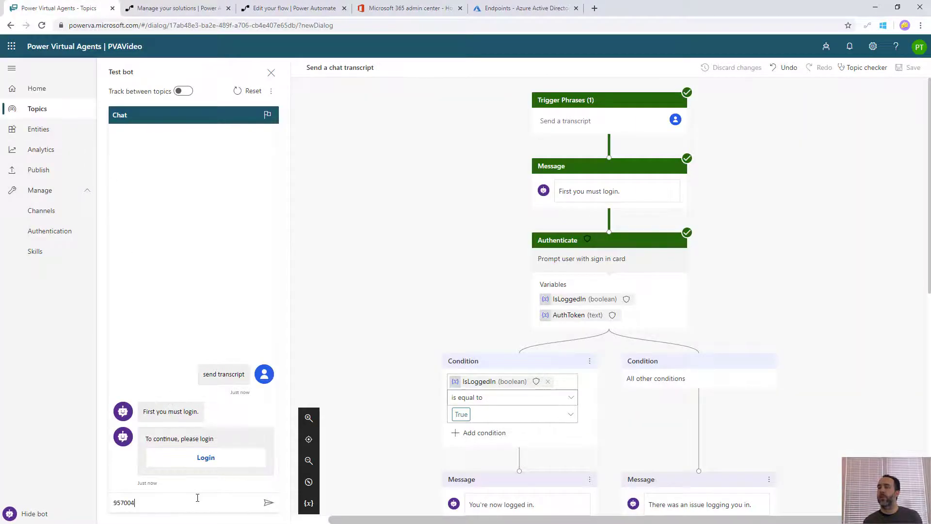
{"action": "key", "text": "Return"}
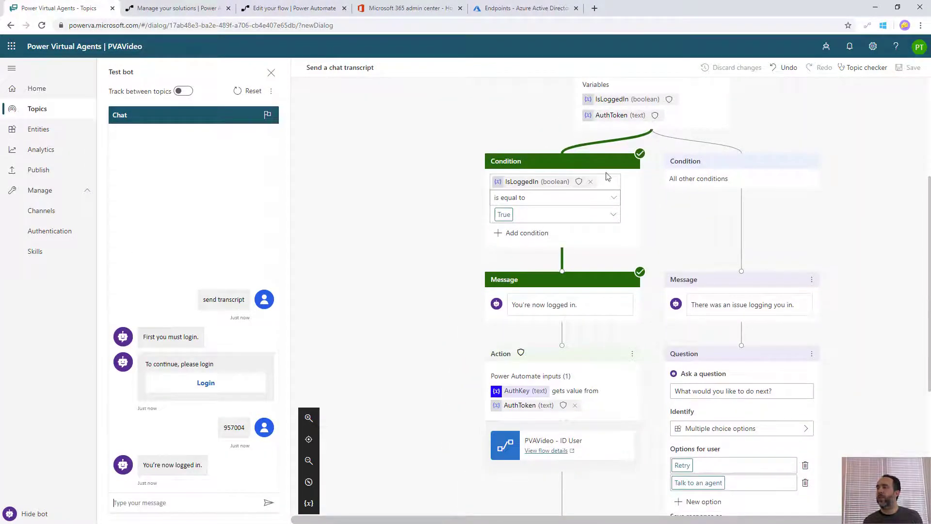
{"action": "left_click", "coordinate": [279, 9]}
{"action": "left_click", "coordinate": [113, 68]}
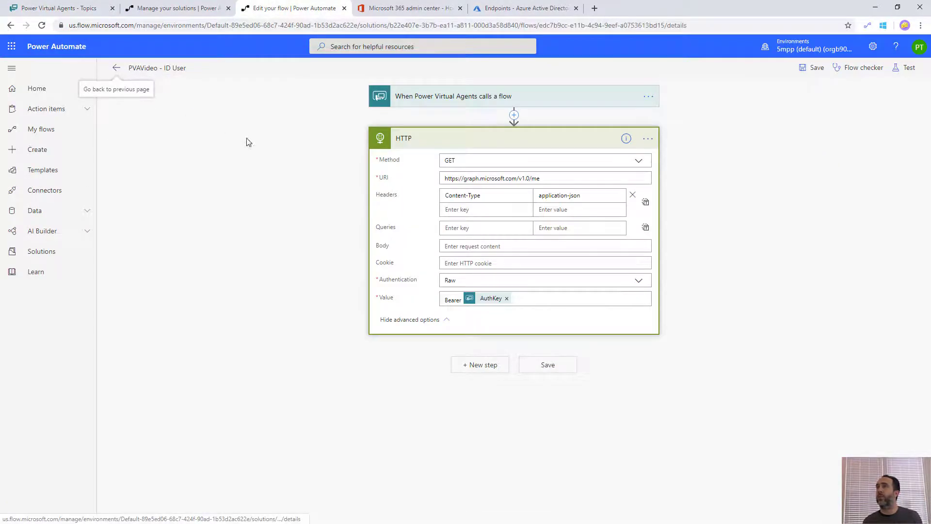
From the latest run, copy the HTTP step's response Body JSON and return to edit mode
{"action": "left_click", "coordinate": [152, 348]}
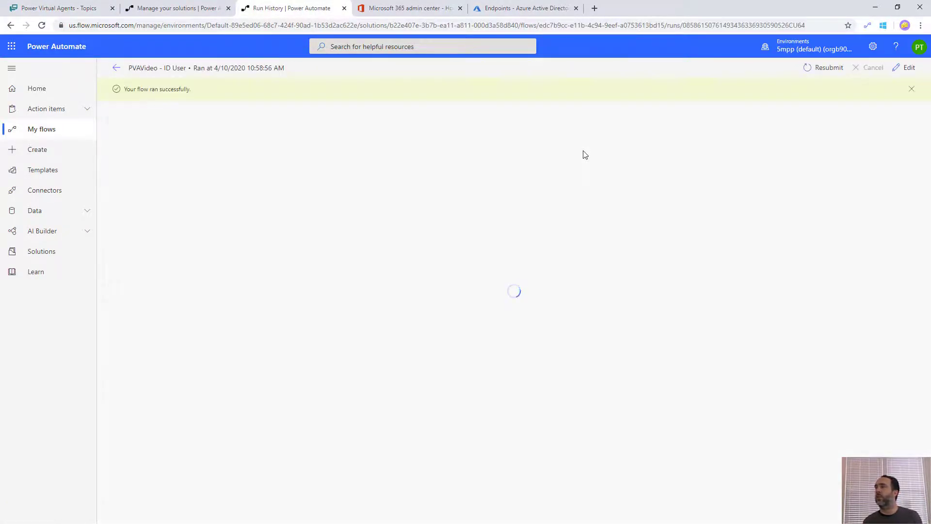
{"action": "left_click", "coordinate": [523, 174]}
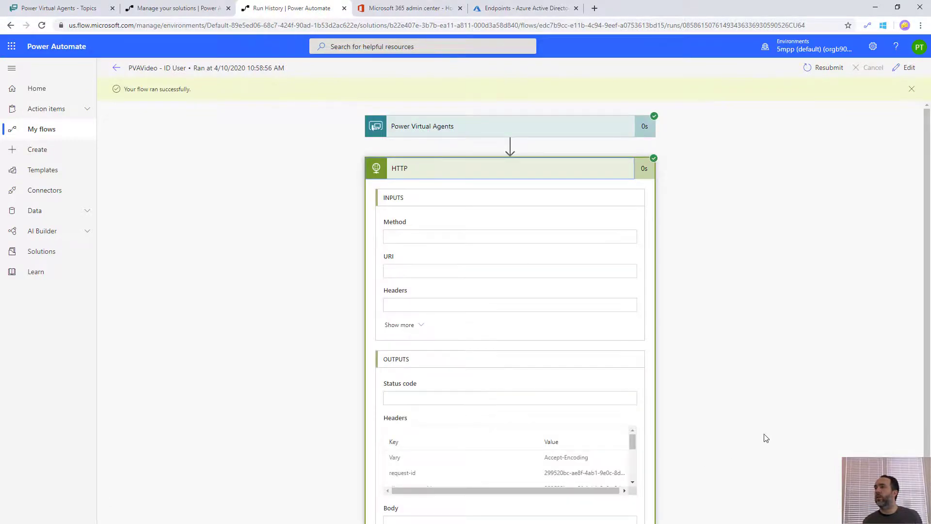
{"action": "scroll", "coordinate": [727, 422], "scroll_direction": "down", "scroll_amount": 3}
{"action": "scroll", "coordinate": [462, 424], "scroll_direction": "down", "scroll_amount": 5}
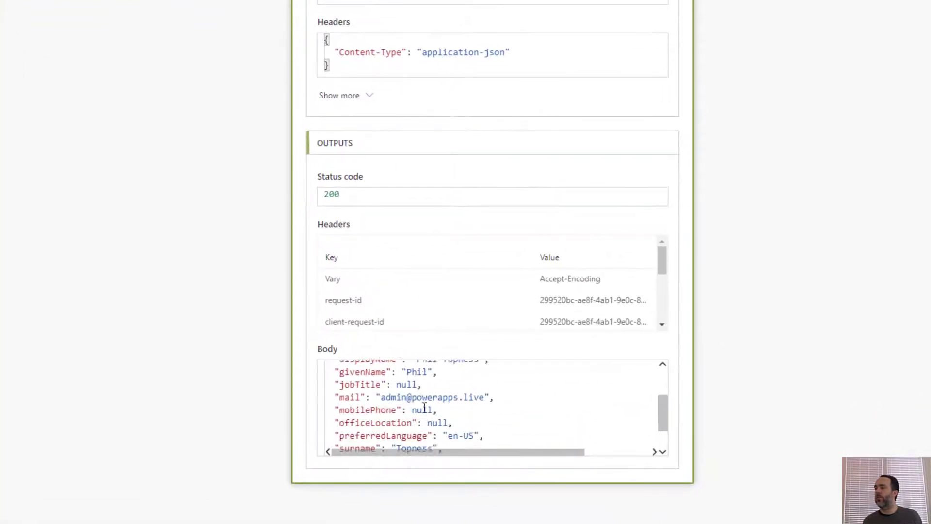
{"action": "scroll", "coordinate": [424, 407], "scroll_direction": "down", "scroll_amount": 2}
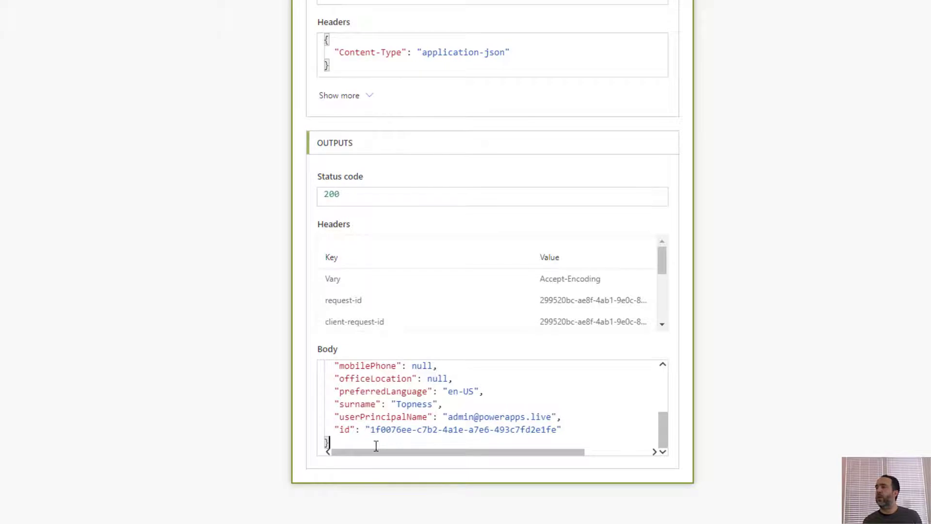
{"action": "left_click_drag", "start_coordinate": [375, 445], "coordinate": [293, 357]}
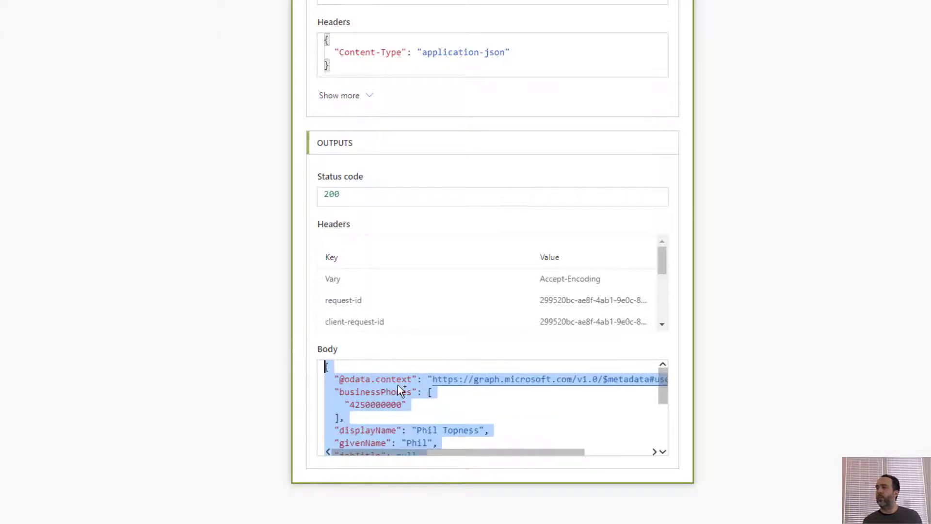
{"action": "left_click", "coordinate": [905, 68]}
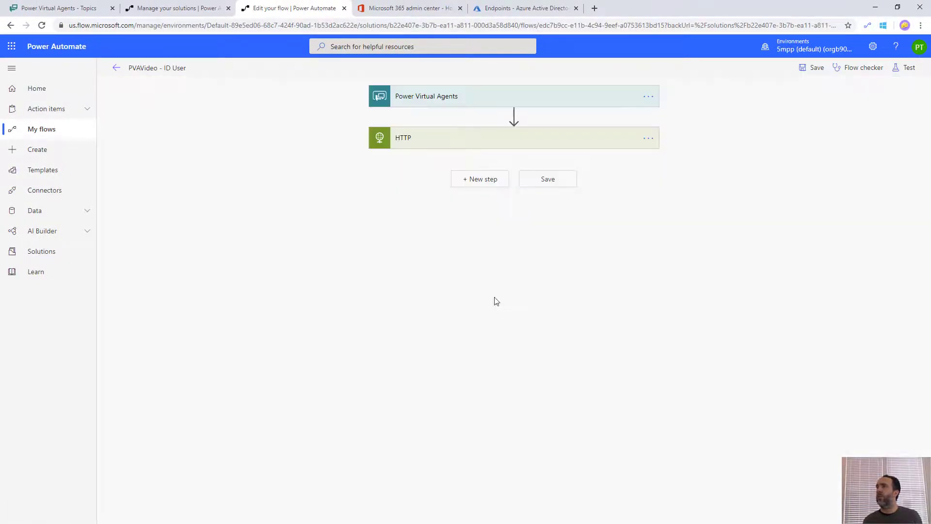
Add a Parse JSON step on the HTTP Body, with a schema generated from the pasted user JSON
{"action": "left_click", "coordinate": [482, 180]}
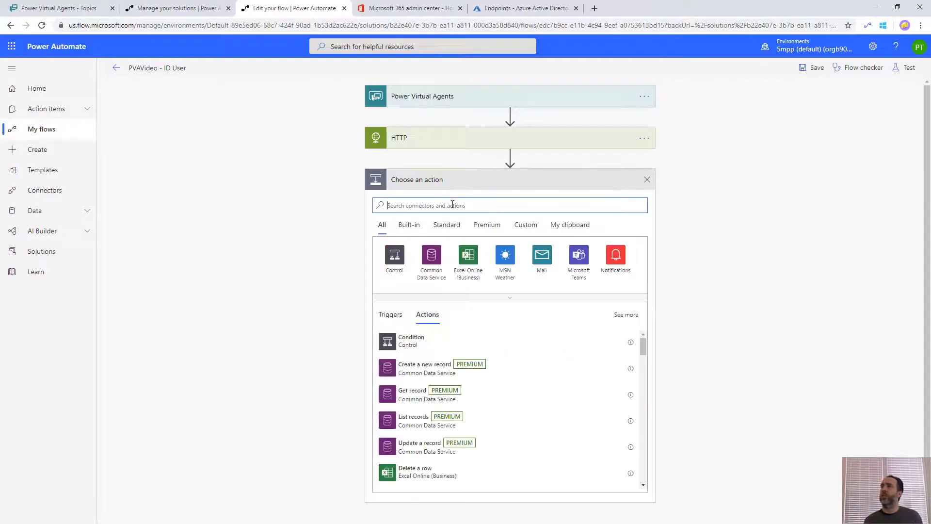
{"action": "type", "text": "parse"}
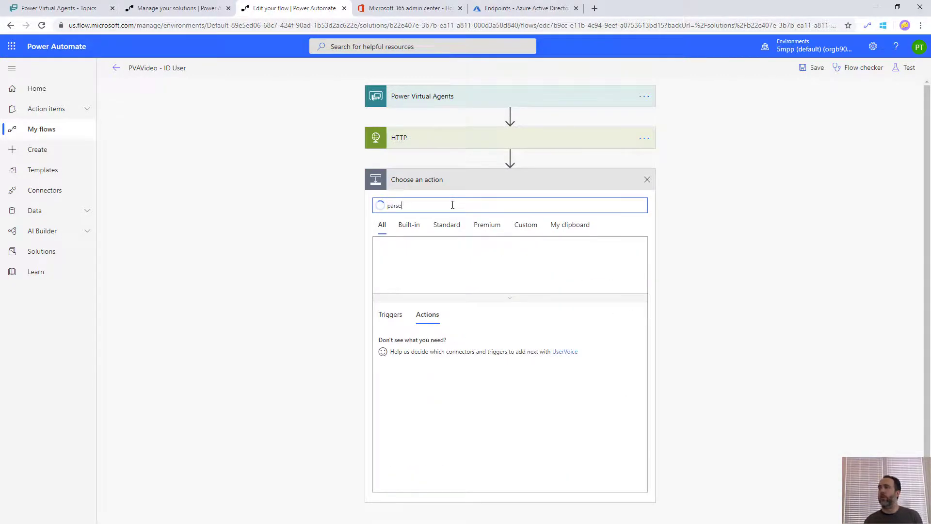
{"action": "type", "text": " json"}
{"action": "left_click", "coordinate": [416, 353]}
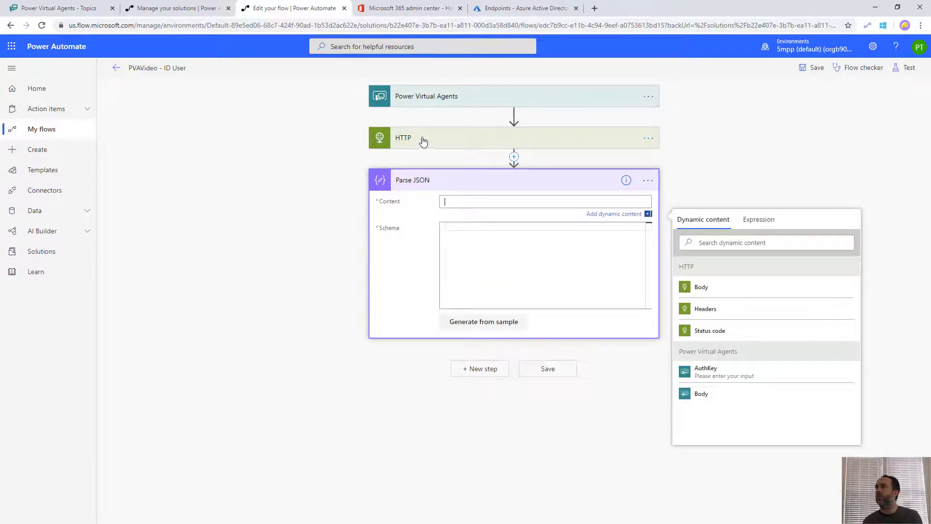
{"action": "left_click", "coordinate": [700, 290]}
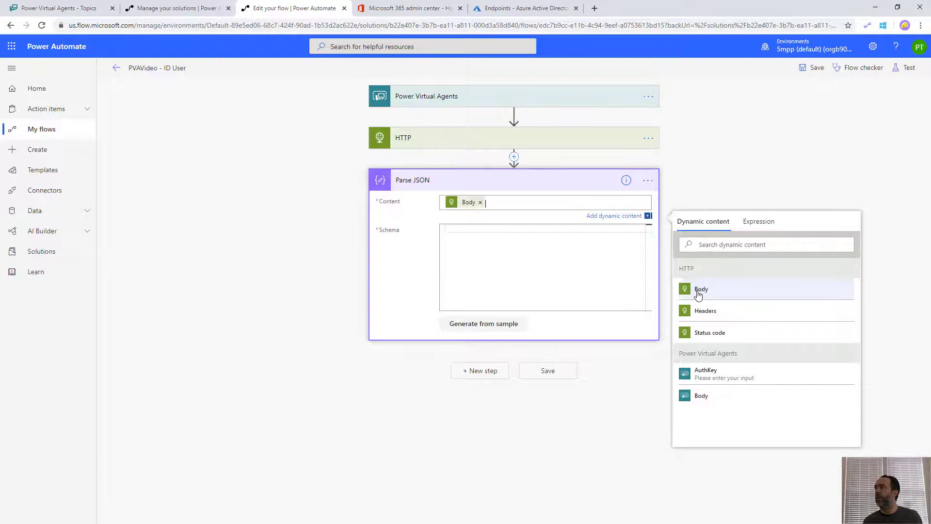
{"action": "left_click", "coordinate": [475, 330]}
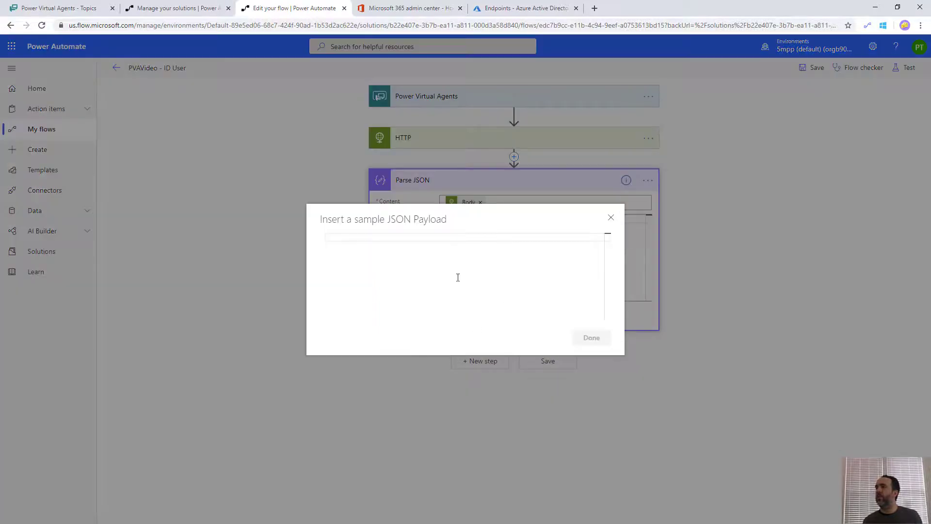
{"action": "key", "text": "ctrl+v"}
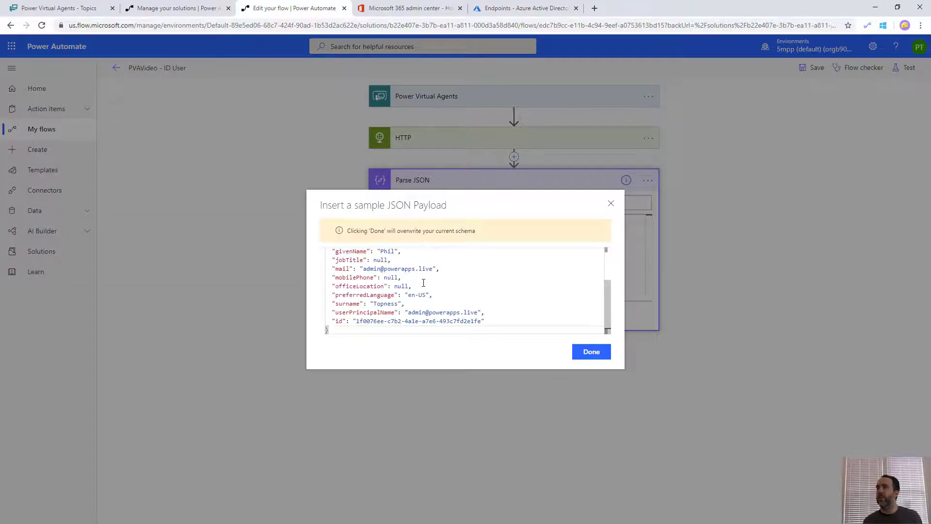
{"action": "left_click", "coordinate": [588, 353]}
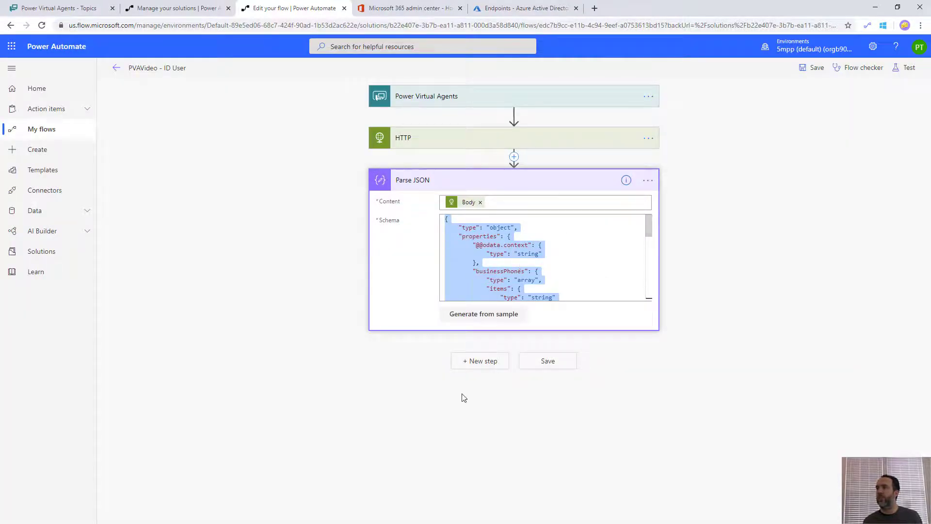
Add an Office 365 Users Get user profile (V2) step looking up the parsed userPrincipalName
{"action": "left_click", "coordinate": [479, 362]}
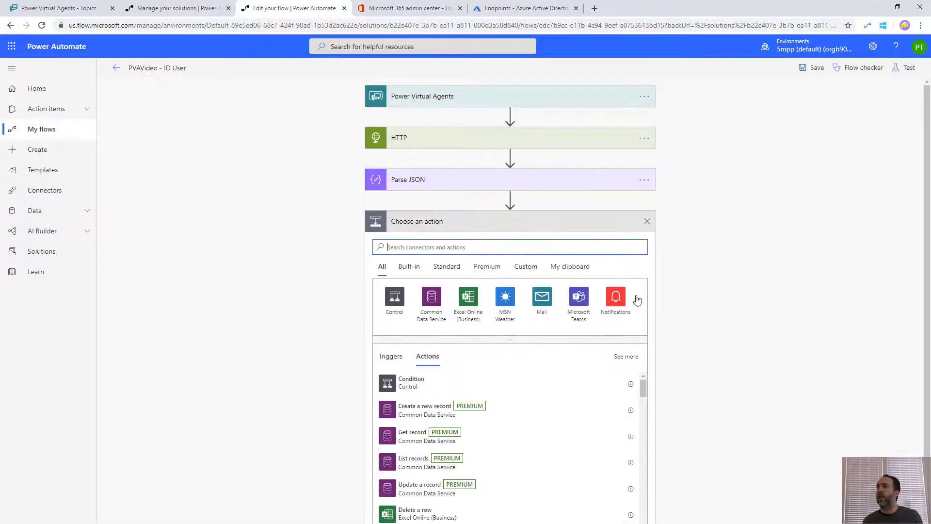
{"action": "type", "text": "office"}
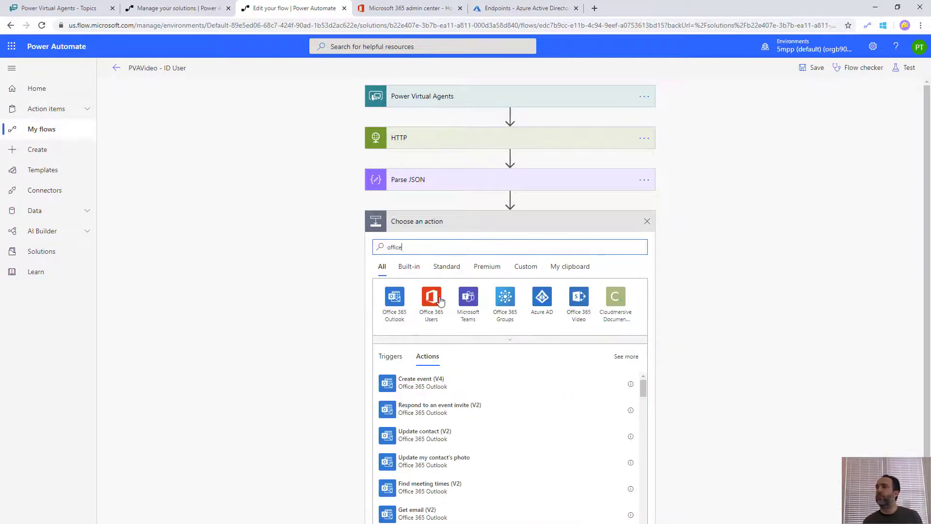
{"action": "left_click", "coordinate": [433, 298]}
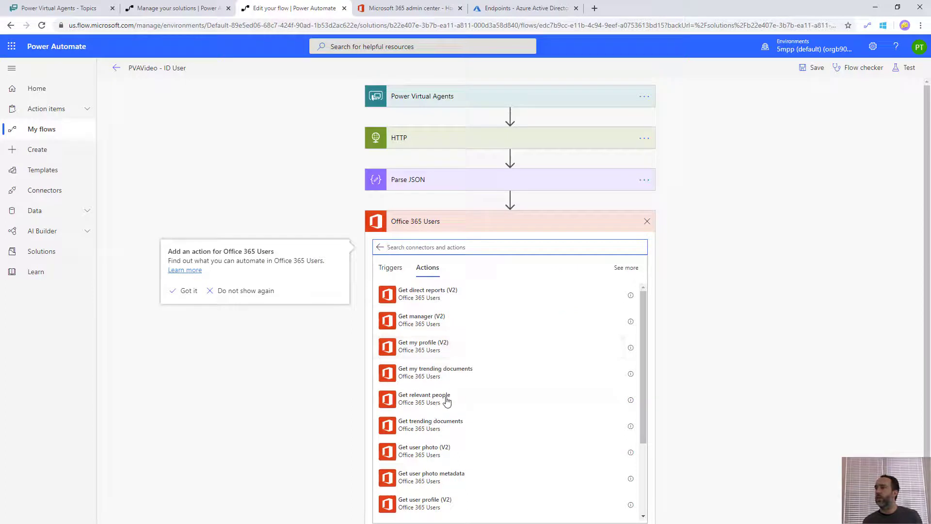
{"action": "scroll", "coordinate": [453, 420], "scroll_direction": "down", "scroll_amount": 1}
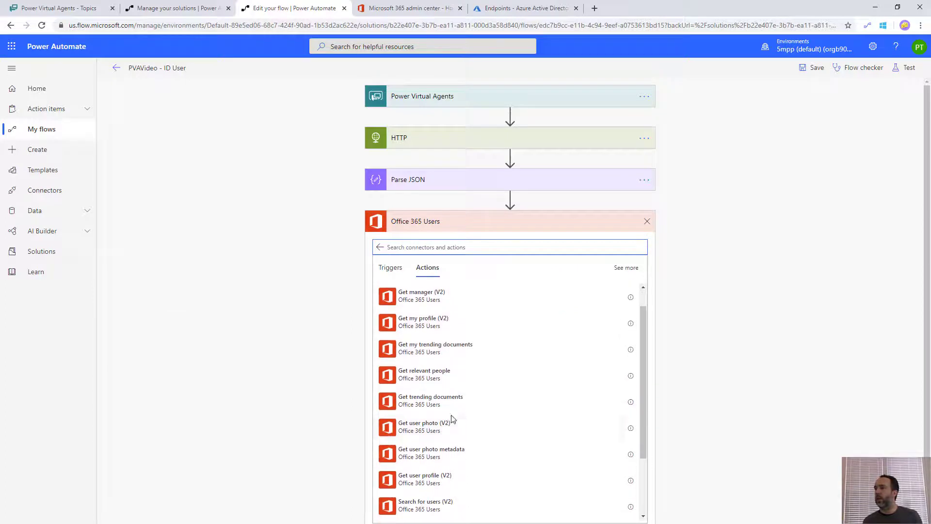
{"action": "left_click", "coordinate": [439, 481]}
{"action": "left_click", "coordinate": [475, 244]}
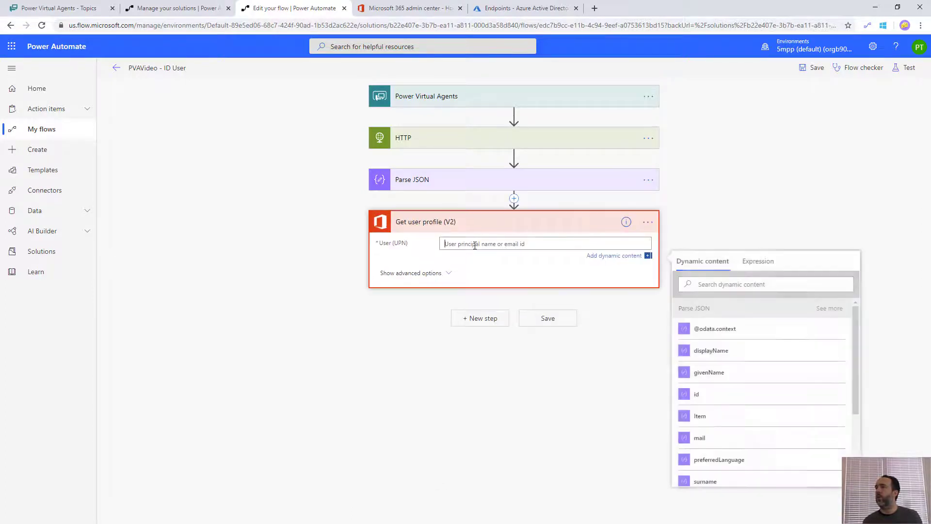
{"action": "scroll", "coordinate": [711, 421], "scroll_direction": "down", "scroll_amount": 2}
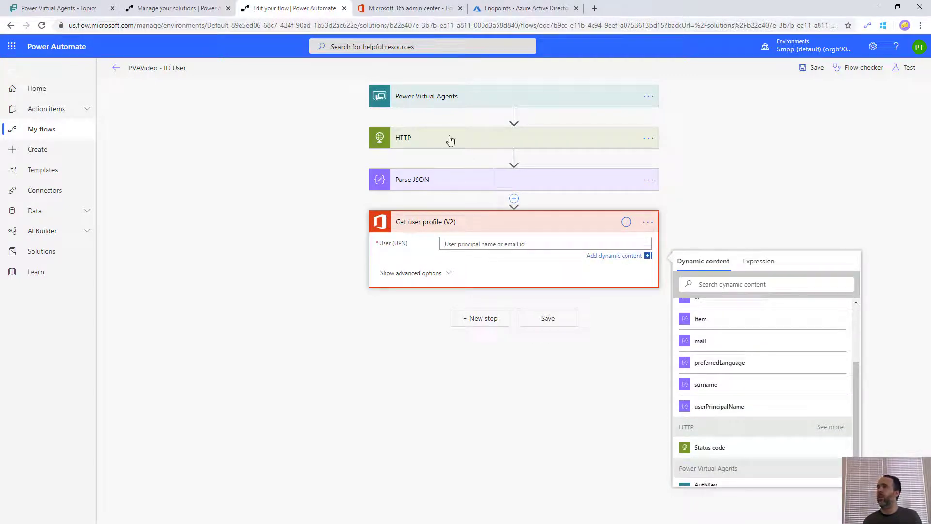
{"action": "left_click", "coordinate": [757, 406]}
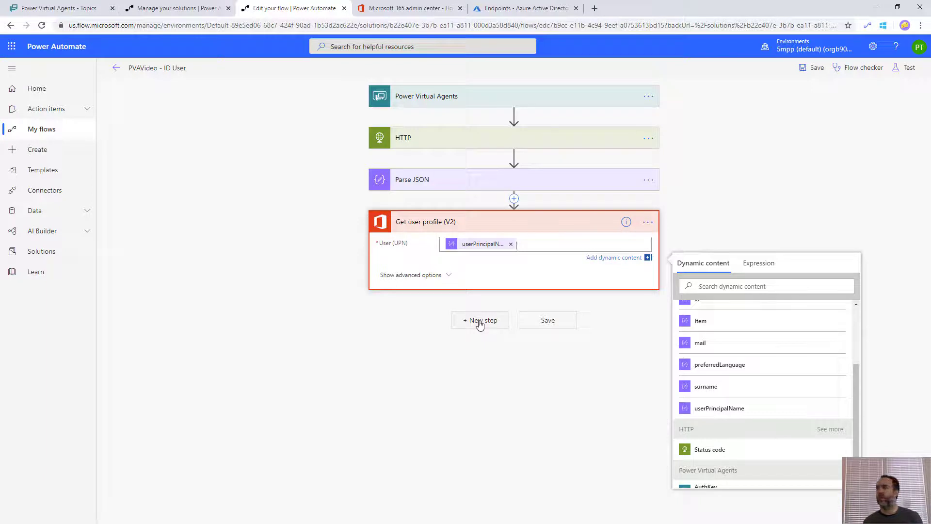
{"action": "left_click", "coordinate": [479, 321]}
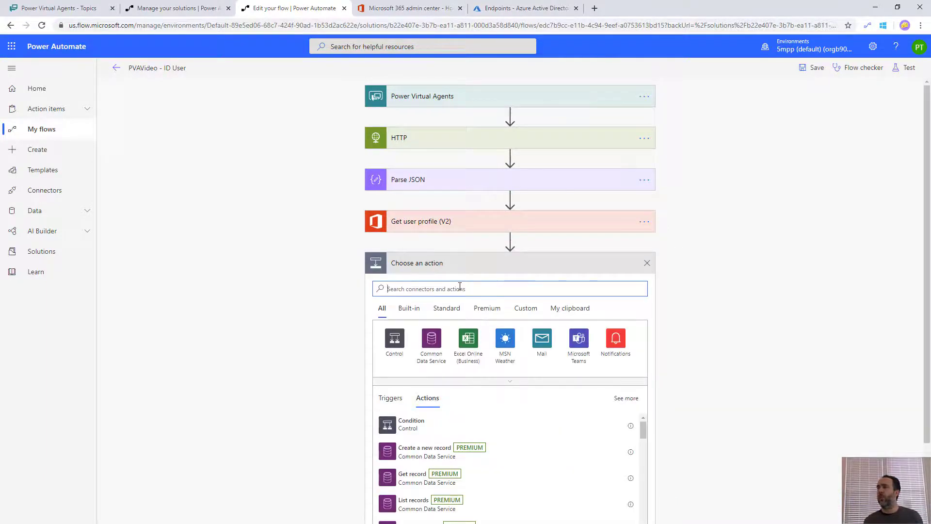
Add a return-values-to-bot action with a Given Name text output from the user profile
{"action": "type", "text": "virtual"}
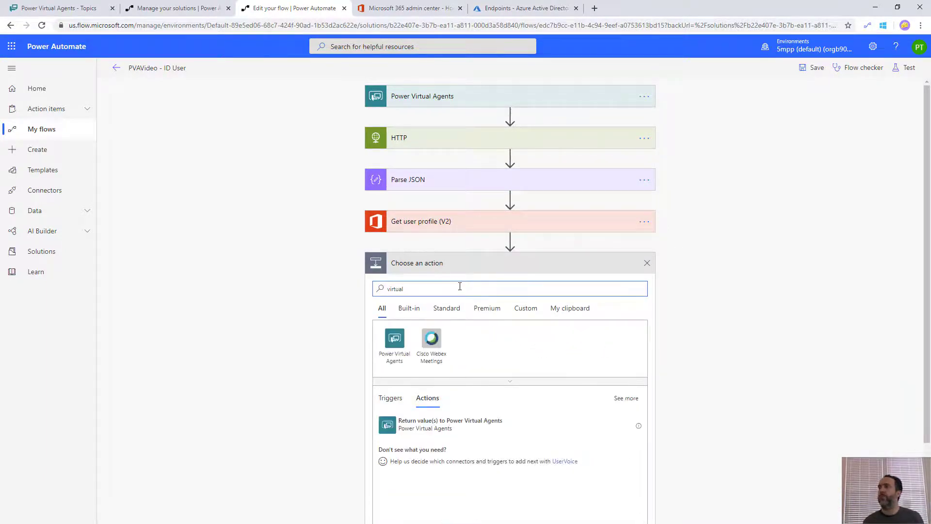
{"action": "left_click", "coordinate": [426, 429]}
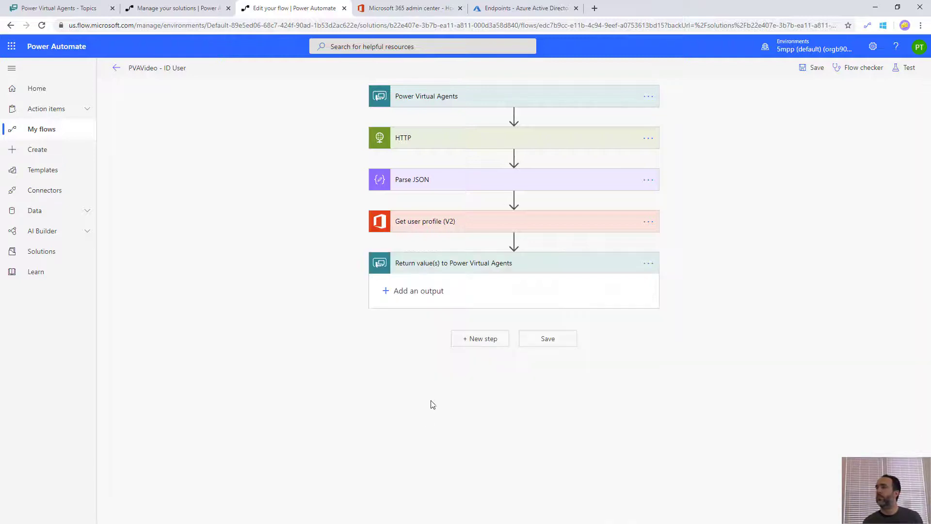
{"action": "left_click", "coordinate": [386, 291]}
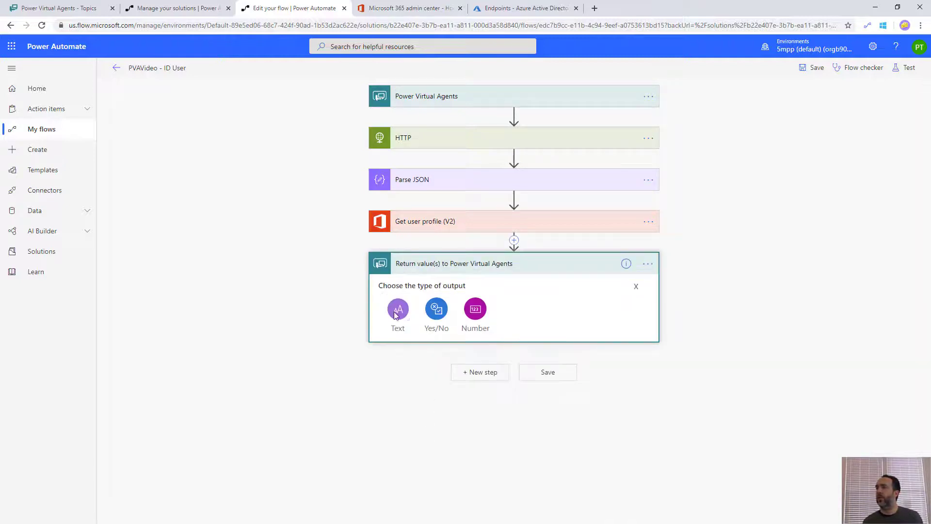
{"action": "left_click", "coordinate": [397, 308]}
{"action": "type", "text": "G"}
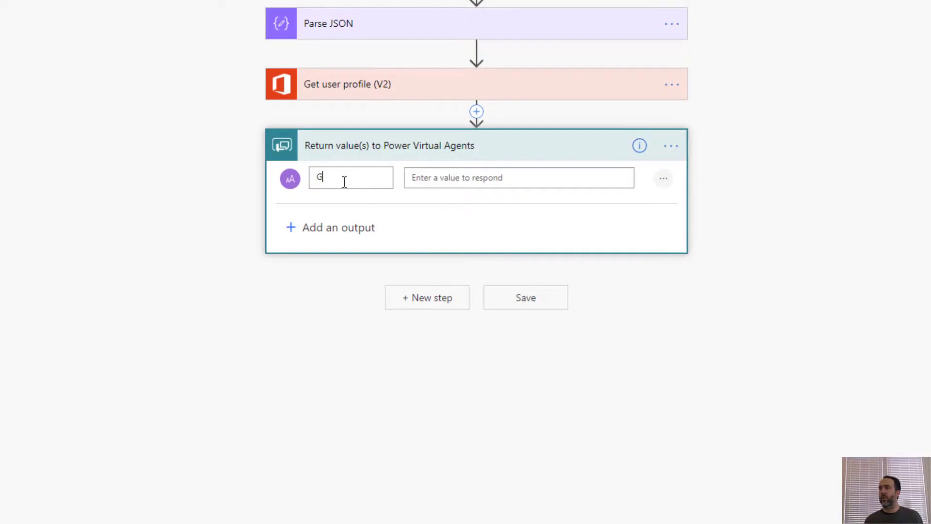
{"action": "type", "text": "iven Name"}
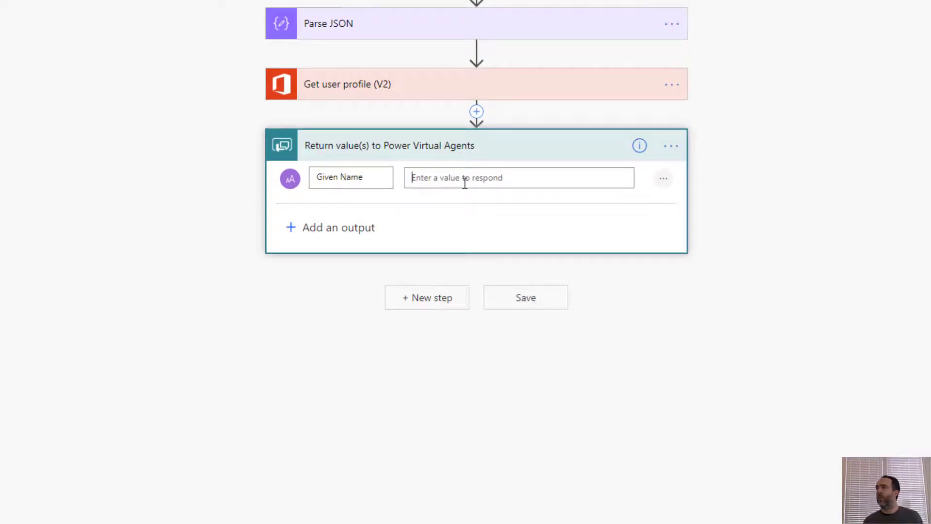
{"action": "left_click", "coordinate": [465, 183]}
{"action": "scroll", "coordinate": [779, 405], "scroll_direction": "down", "scroll_amount": 3}
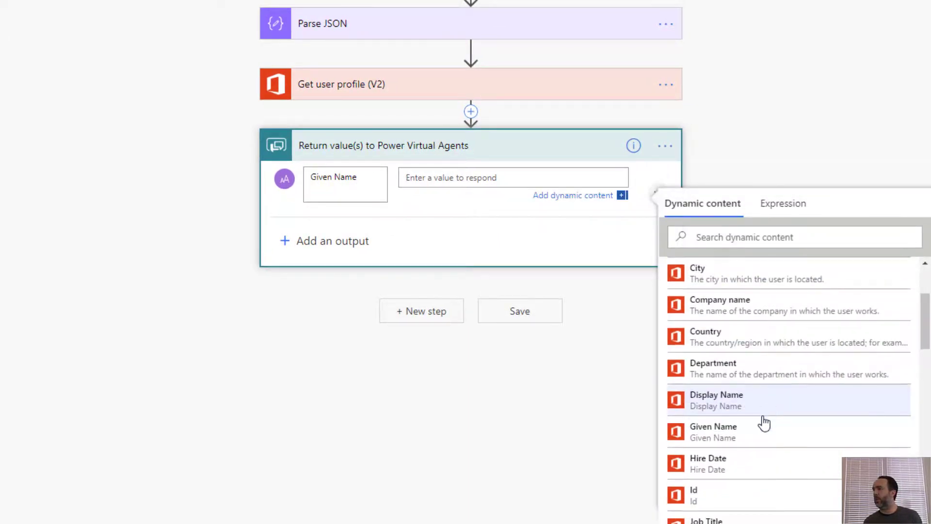
{"action": "left_click", "coordinate": [744, 427]}
Add a second text output, Email Address, filled with the profile's Mail
{"action": "left_click", "coordinate": [330, 243]}
{"action": "left_click", "coordinate": [315, 256]}
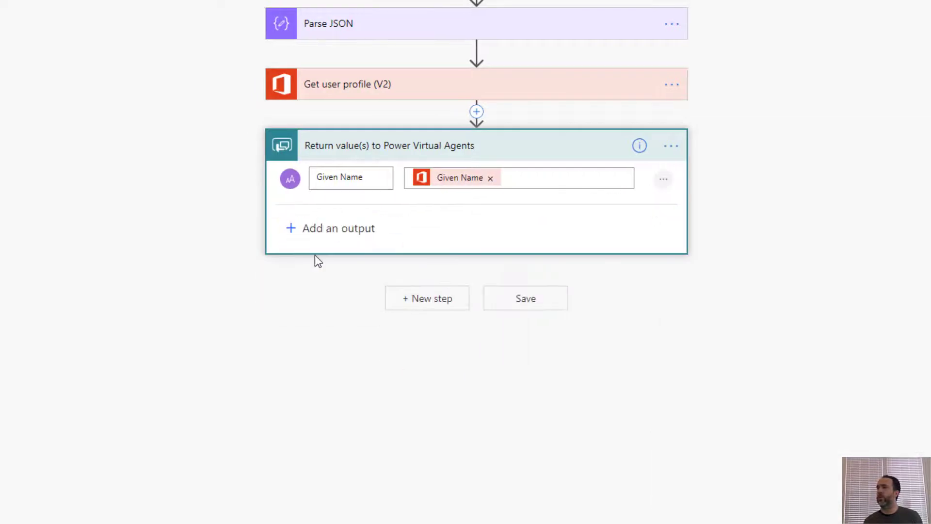
{"action": "type", "text": "E"}
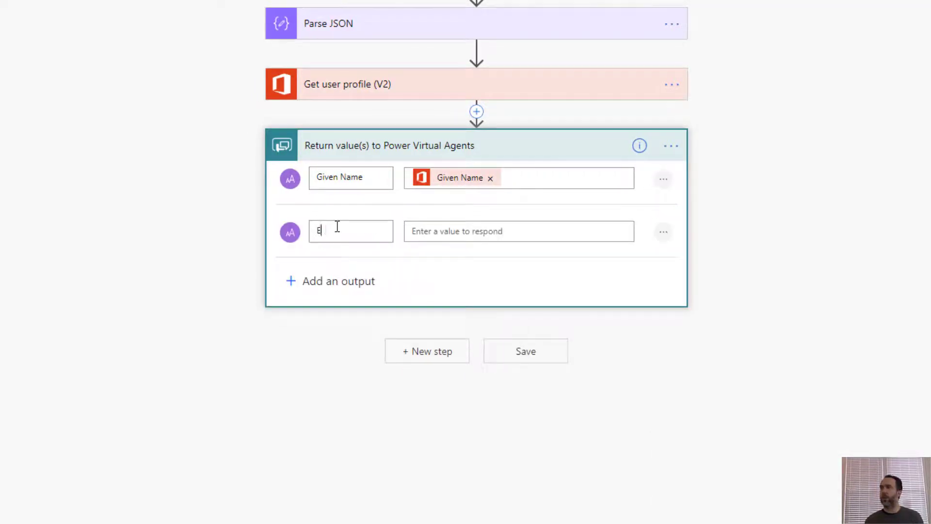
{"action": "type", "text": "mail Address"}
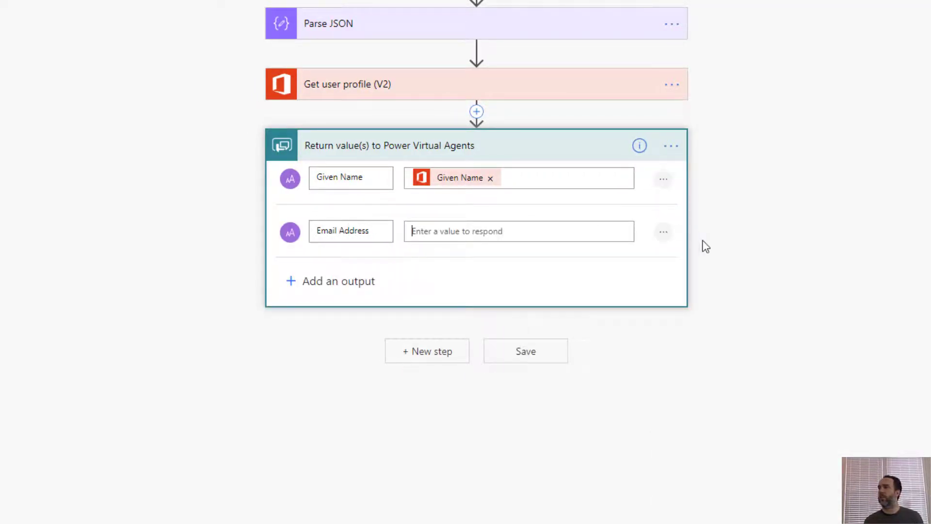
{"action": "key", "text": "Tab"}
{"action": "scroll", "coordinate": [791, 427], "scroll_direction": "down", "scroll_amount": 4}
{"action": "scroll", "coordinate": [781, 430], "scroll_direction": "down", "scroll_amount": 2}
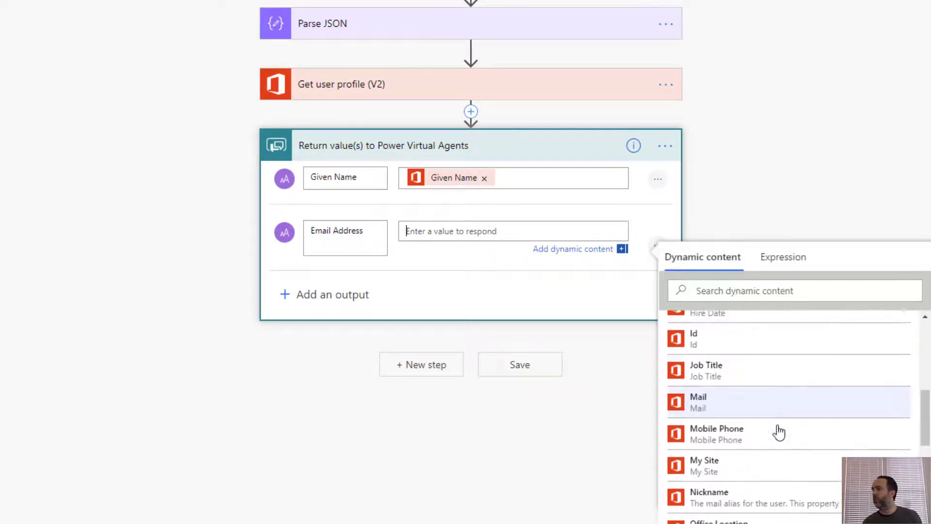
{"action": "left_click", "coordinate": [725, 407]}
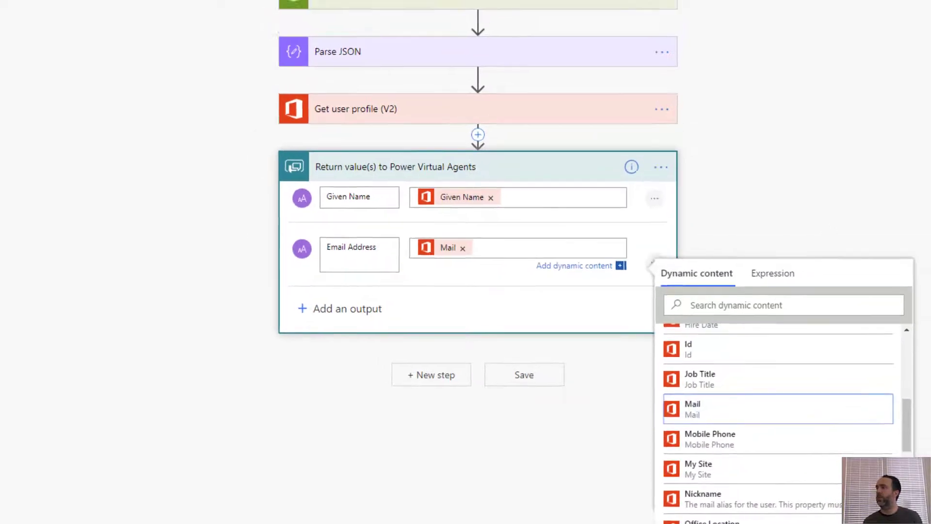
Save the flow and return to the bot's topic canvas
{"action": "left_click", "coordinate": [806, 69]}
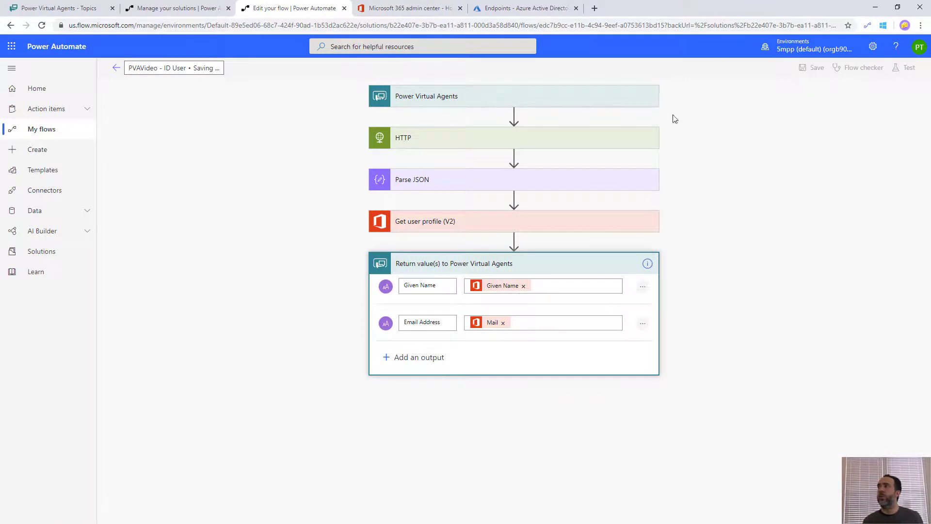
{"action": "left_click", "coordinate": [158, 9]}
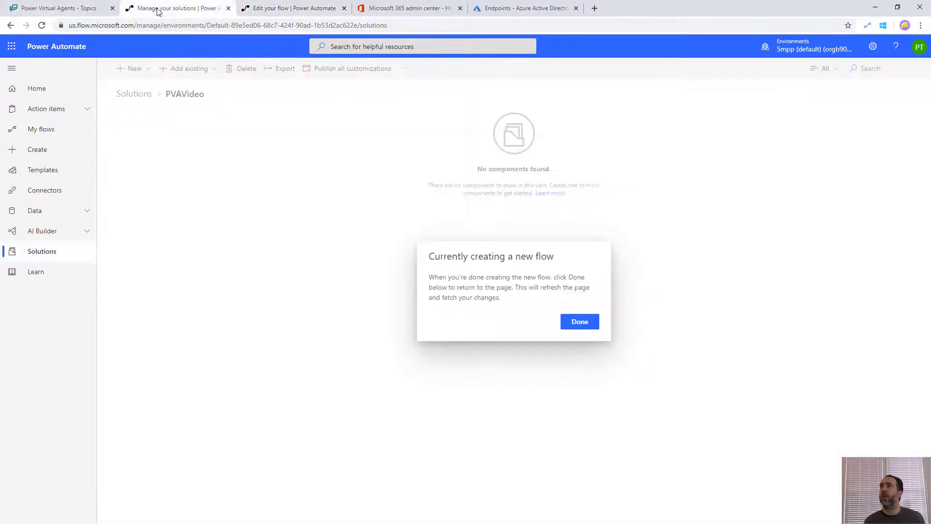
{"action": "left_click", "coordinate": [241, 6]}
{"action": "left_click", "coordinate": [168, 10]}
{"action": "left_click", "coordinate": [308, 5]}
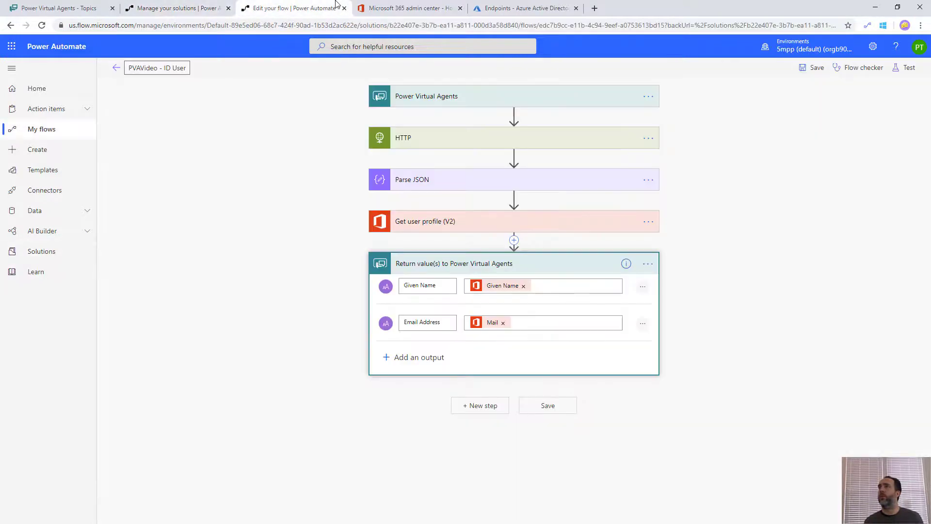
{"action": "left_click", "coordinate": [74, 6]}
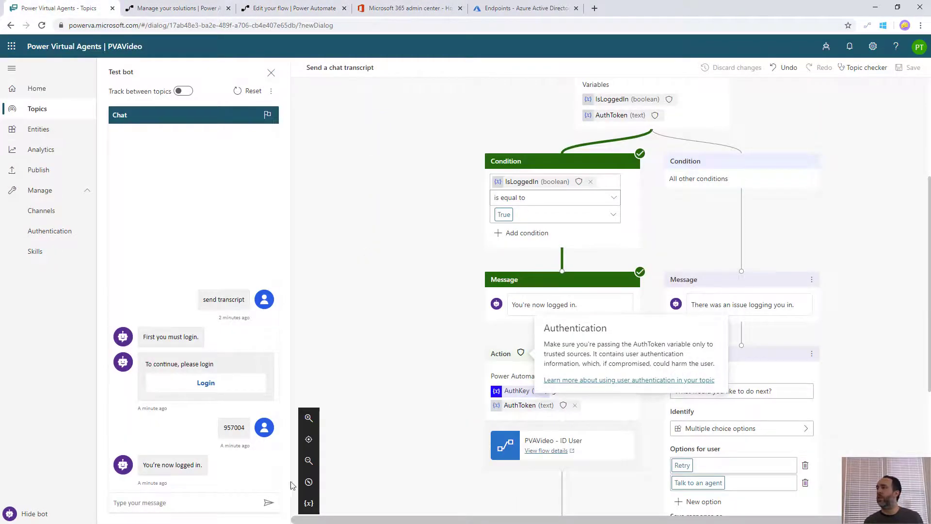
Replace the old flow action with PVAVideo - ID User, passing AuthToken as AuthKey
{"action": "left_click", "coordinate": [632, 350]}
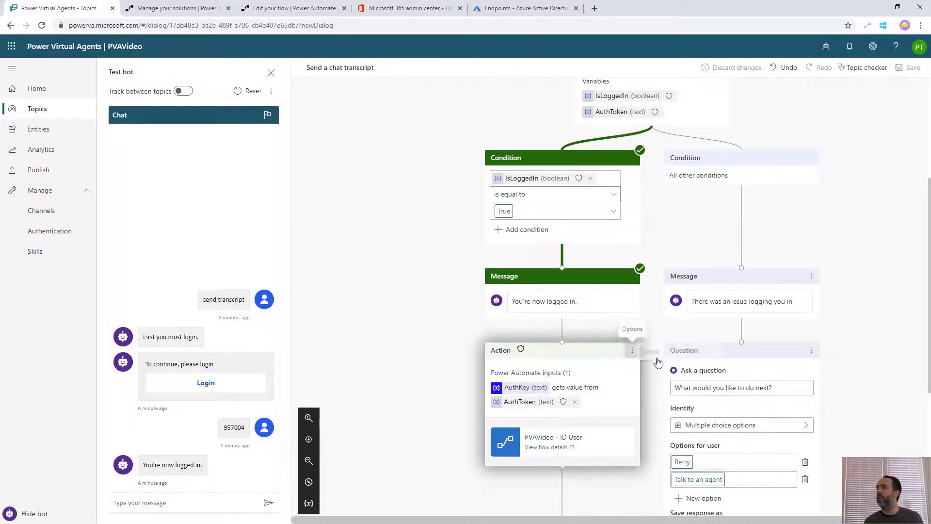
{"action": "left_click", "coordinate": [654, 352]}
{"action": "left_click", "coordinate": [562, 365]}
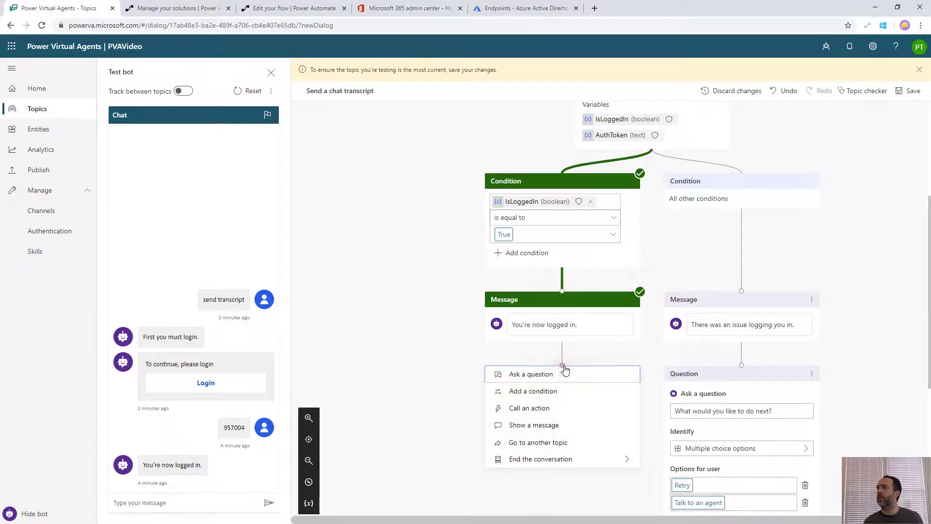
{"action": "left_click", "coordinate": [542, 409]}
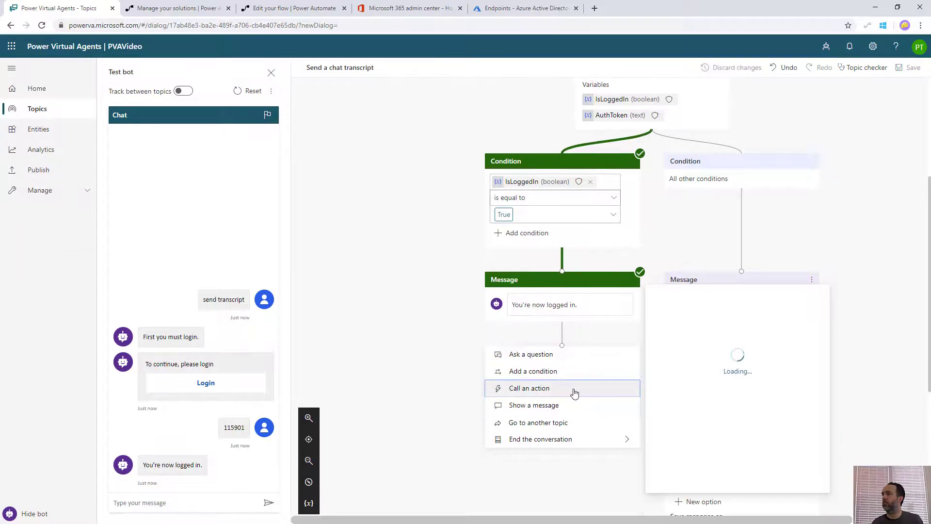
{"action": "left_click", "coordinate": [763, 380]}
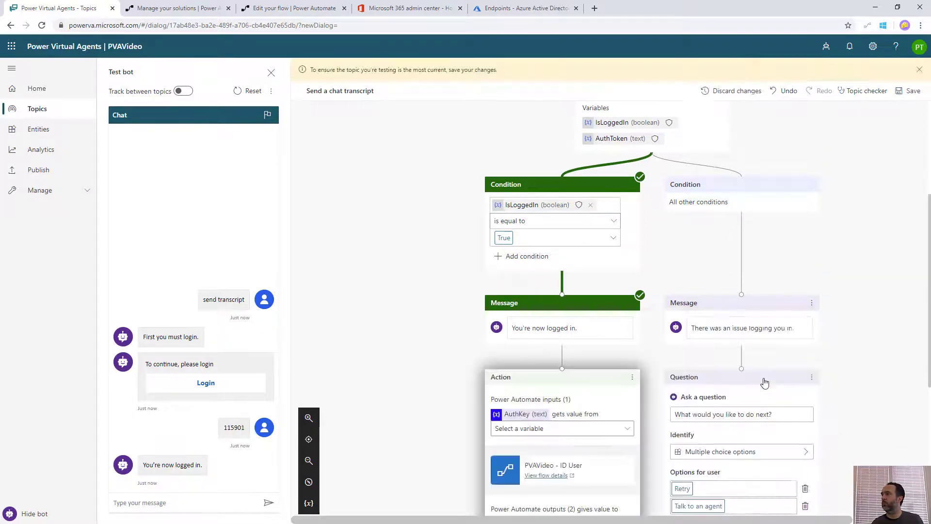
{"action": "left_click", "coordinate": [535, 285]}
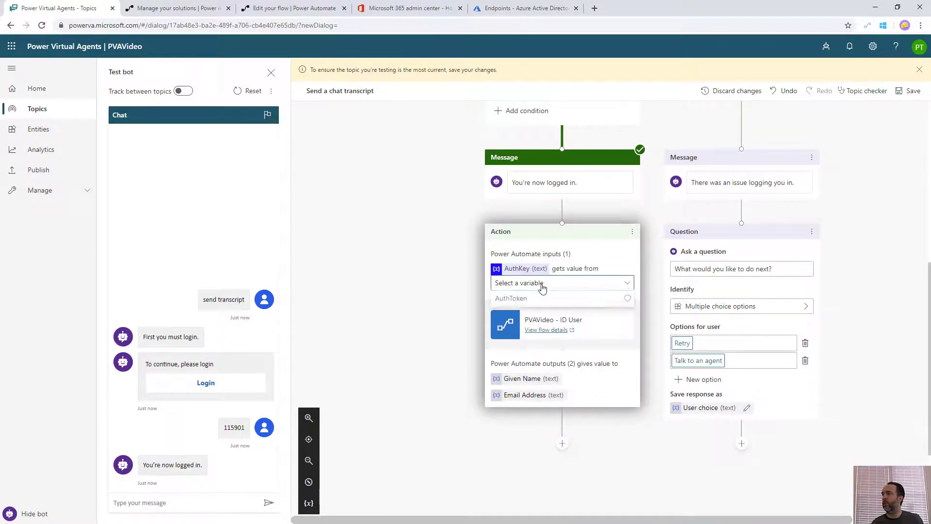
{"action": "left_click", "coordinate": [519, 299]}
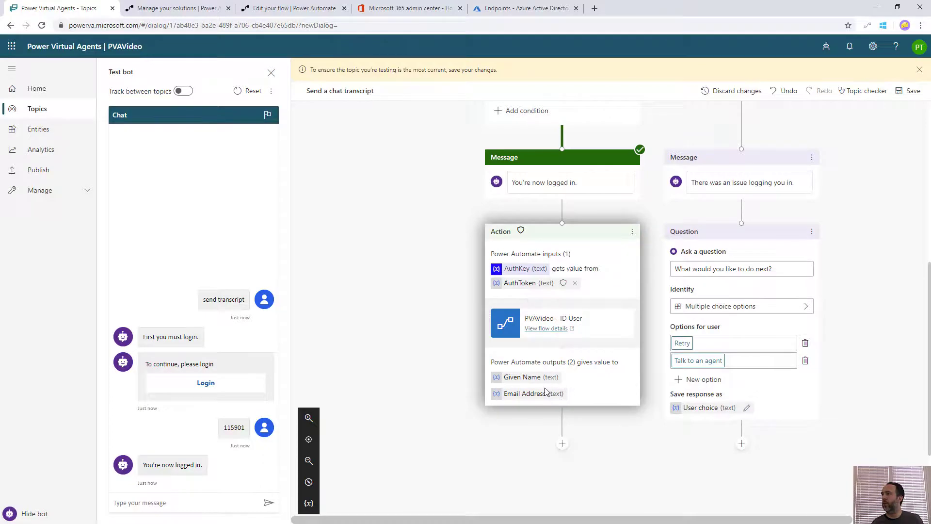
{"action": "scroll", "coordinate": [558, 388], "scroll_direction": "down", "scroll_amount": 2}
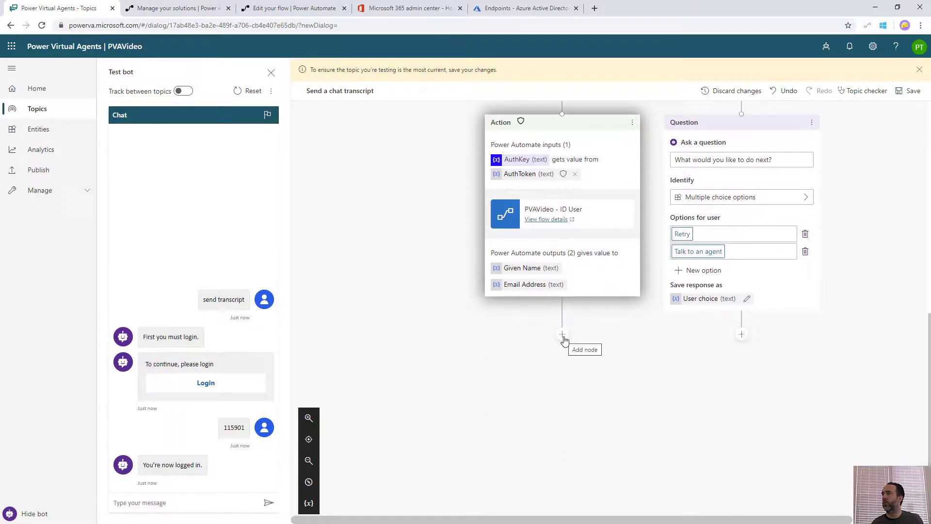
Add a question 'Welcome, {Given Name}. Should I email the transcript to you at {Email Address}'
{"action": "left_click", "coordinate": [562, 339]}
{"action": "left_click", "coordinate": [535, 348]}
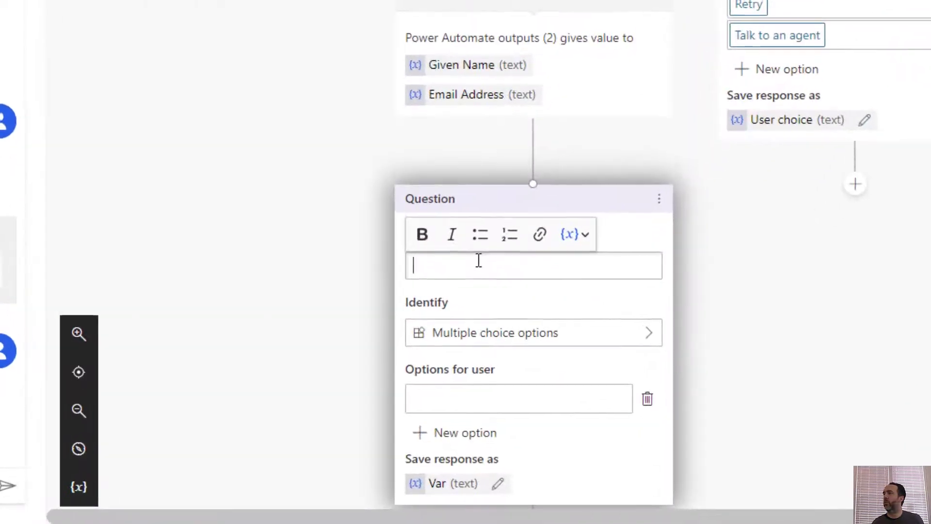
{"action": "type", "text": "Welcome,"}
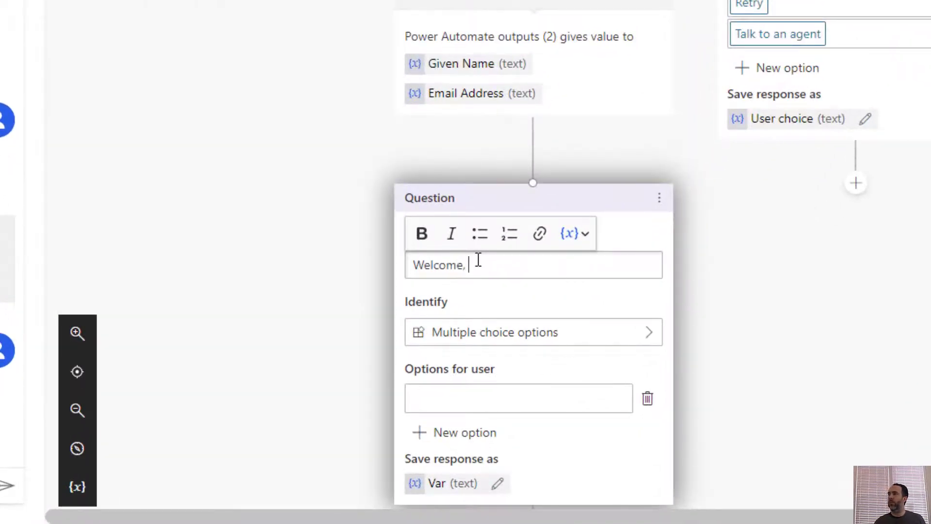
{"action": "left_click", "coordinate": [583, 239]}
{"action": "left_click", "coordinate": [589, 259]}
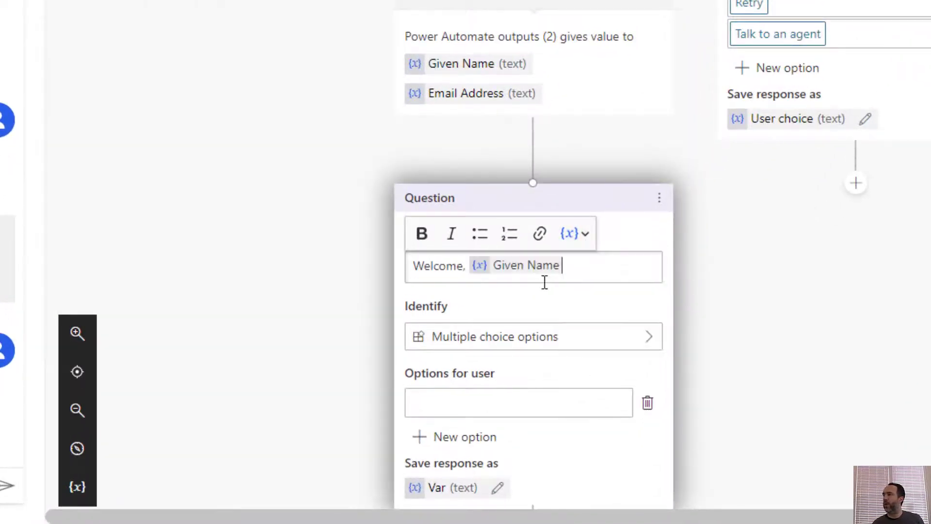
{"action": "type", "text": ". Should"}
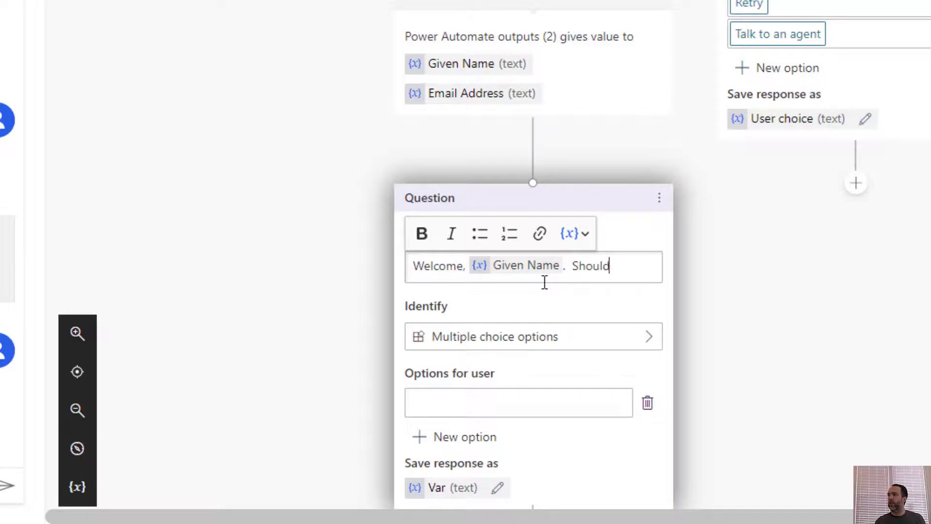
{"action": "type", "text": " I email the t"}
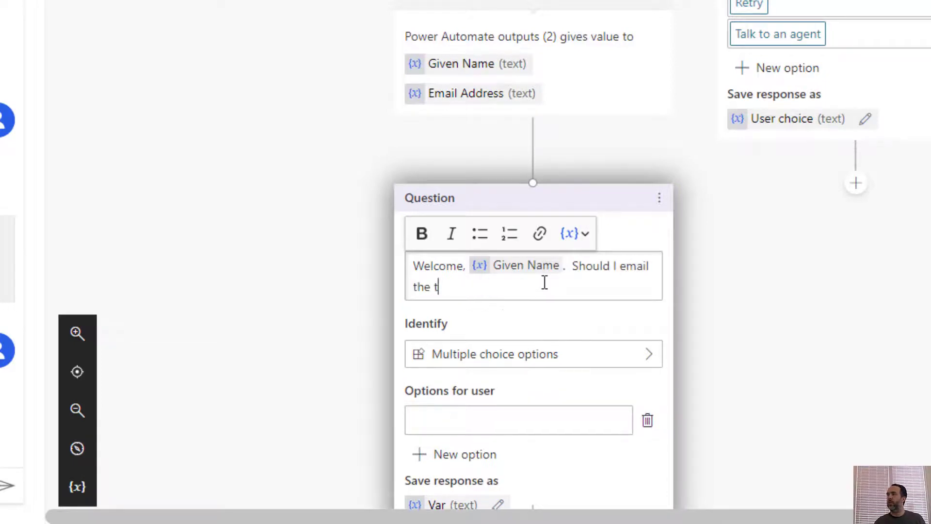
{"action": "type", "text": "ranscript to you at"}
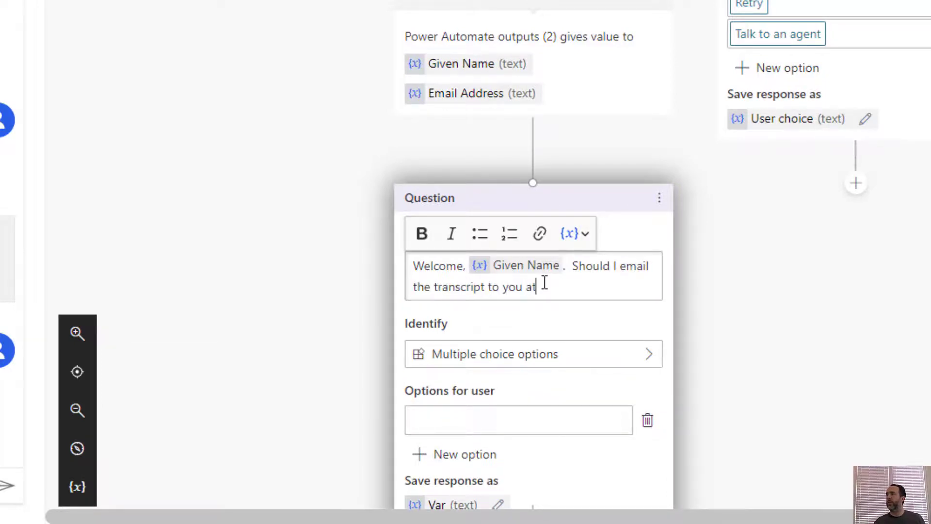
{"action": "left_click", "coordinate": [575, 233]}
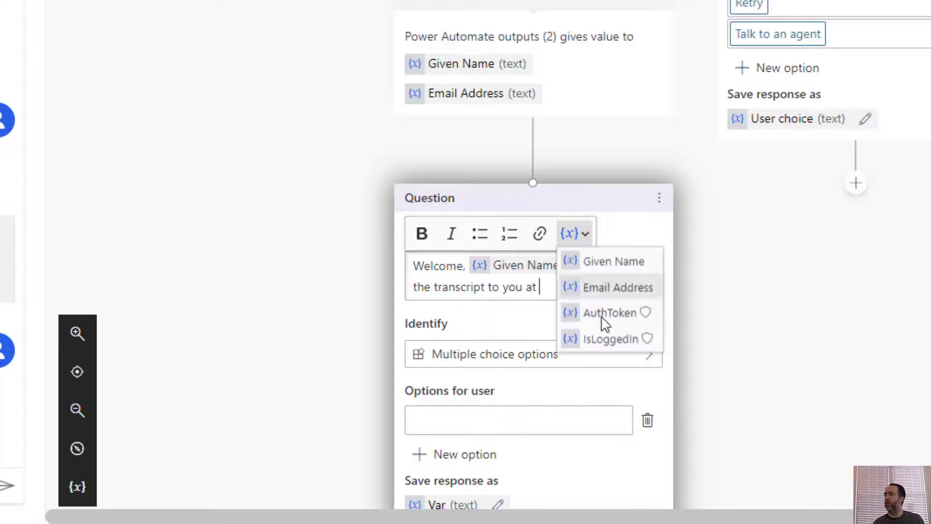
{"action": "left_click", "coordinate": [606, 291]}
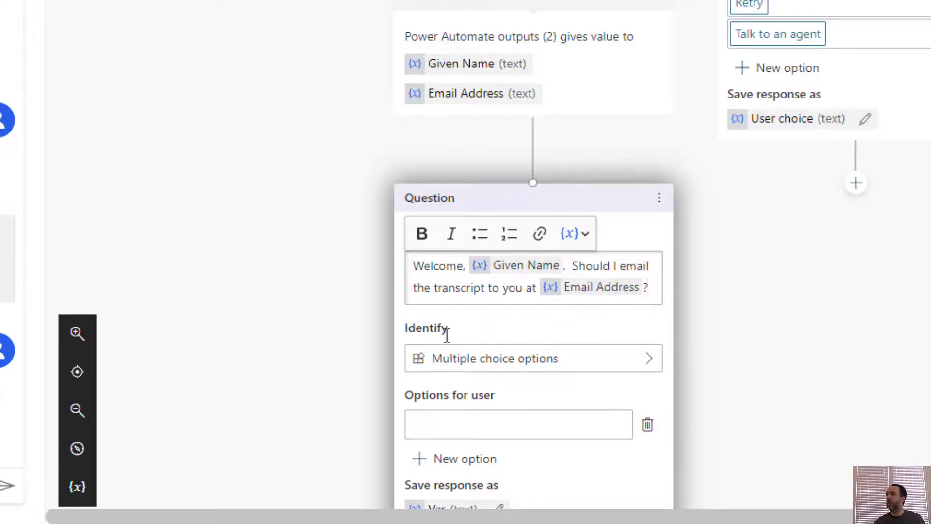
{"action": "scroll", "coordinate": [450, 349], "scroll_direction": "down", "scroll_amount": 5}
Give the question the options Yes and 'No, use a different email address'
{"action": "left_click", "coordinate": [487, 205]}
{"action": "type", "text": "Yes"}
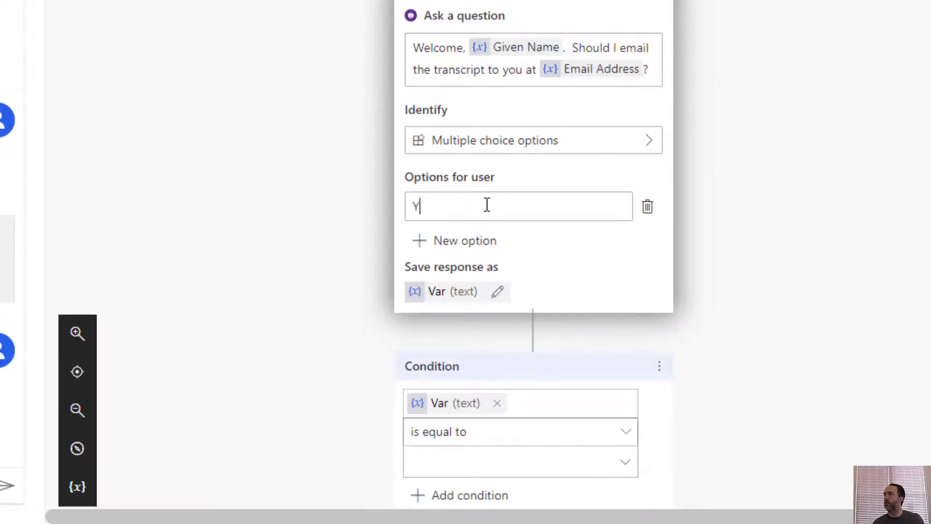
{"action": "left_click", "coordinate": [463, 242]}
{"action": "type", "text": "Now"}
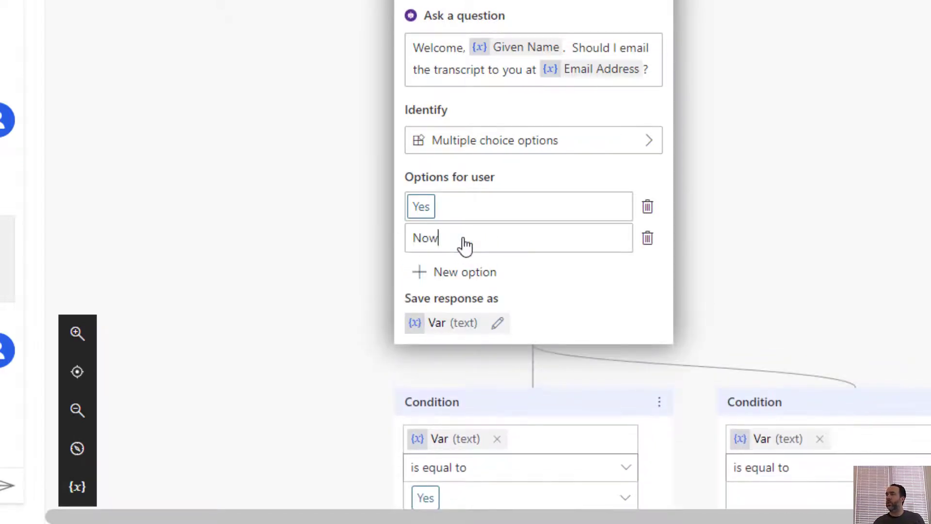
{"action": "type", "text": ", use a d"}
{"action": "type", "text": "ifferent email addres"}
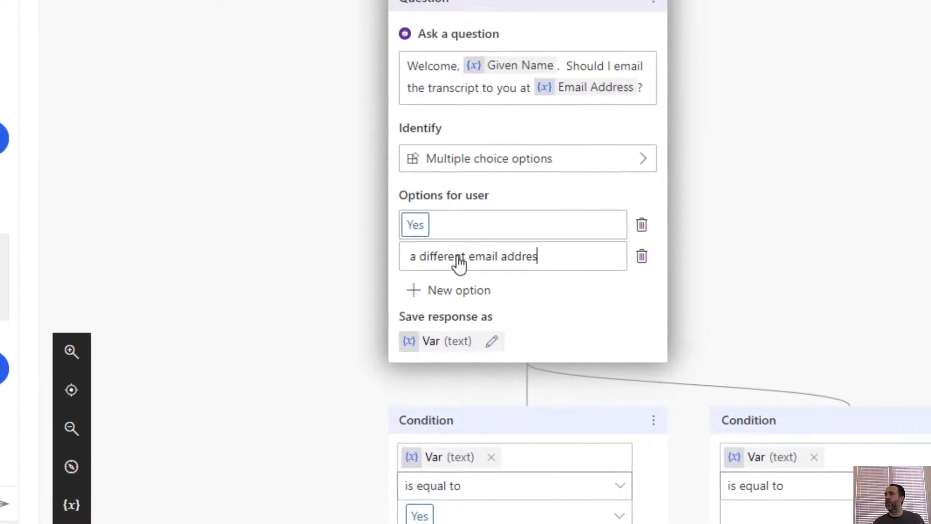
{"action": "type", "text": "s"}
{"action": "scroll", "coordinate": [489, 301], "scroll_direction": "down", "scroll_amount": 5}
{"action": "key", "text": "Return"}
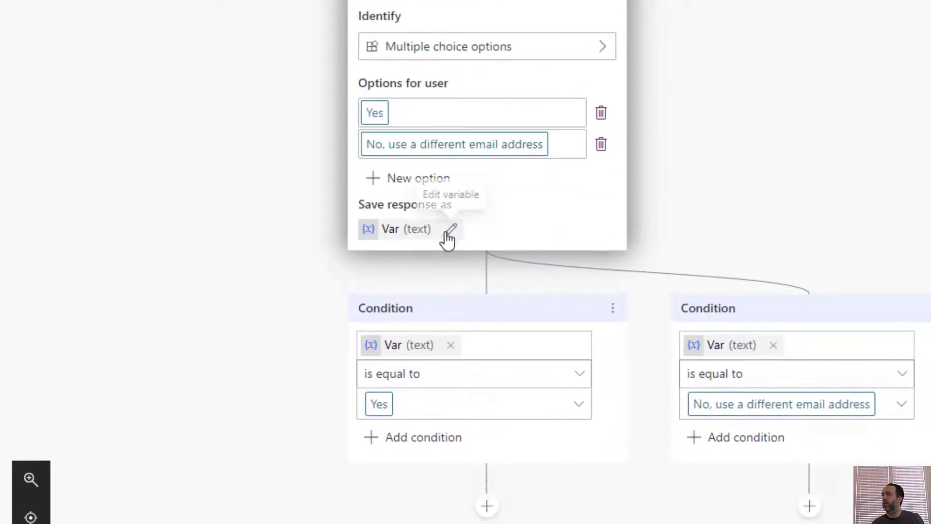
Rename the question's answer variable to vEmailQuestion
{"action": "left_click", "coordinate": [449, 231]}
{"action": "left_click_drag", "start_coordinate": [399, 241], "coordinate": [145, 252]}
{"action": "type", "text": "v"}
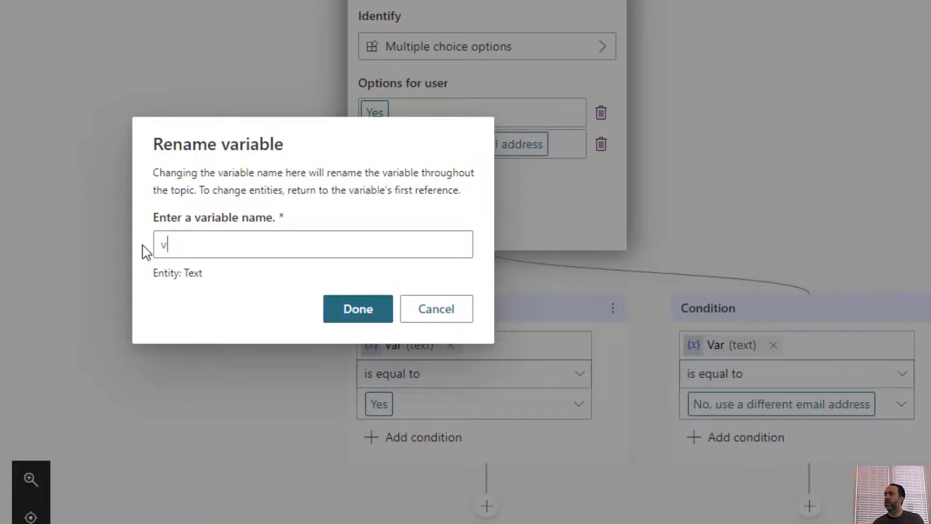
{"action": "type", "text": "EmailQuestion"}
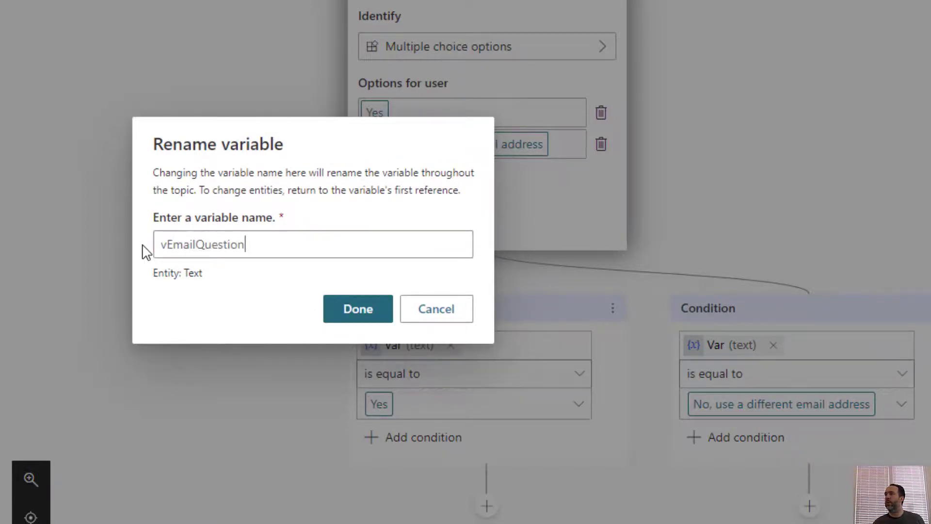
{"action": "left_click", "coordinate": [353, 315]}
{"action": "scroll", "coordinate": [366, 193], "scroll_direction": "down", "scroll_amount": 5}
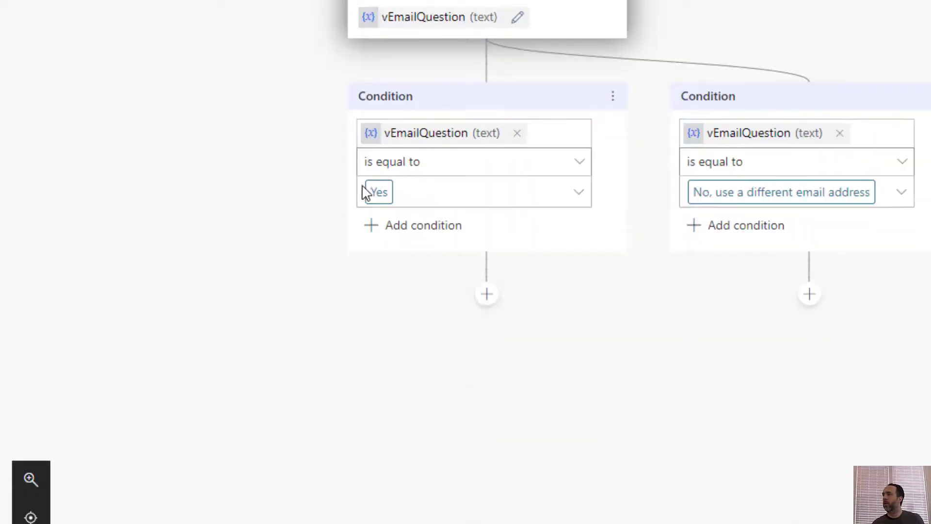
Add a Yes-branch message 'OK, your transcript will be send to you.'
{"action": "left_click", "coordinate": [487, 296]}
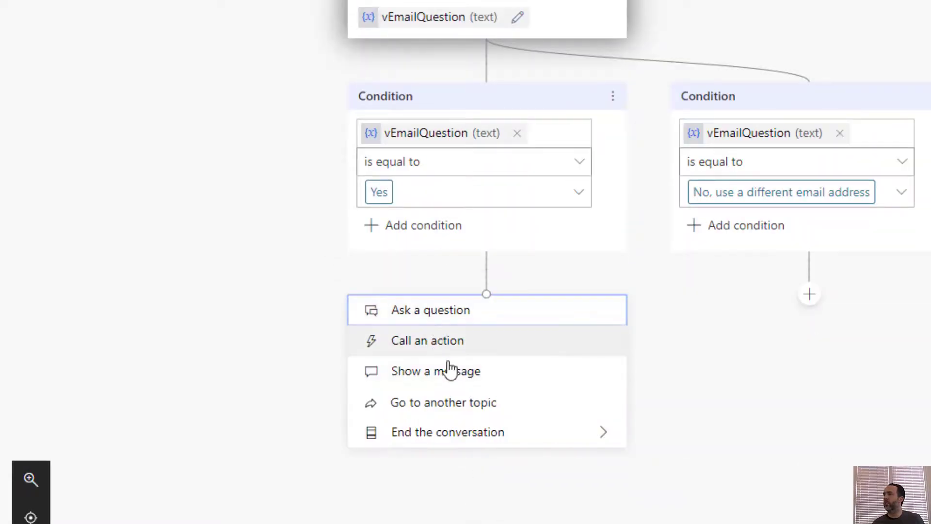
{"action": "left_click", "coordinate": [451, 375]}
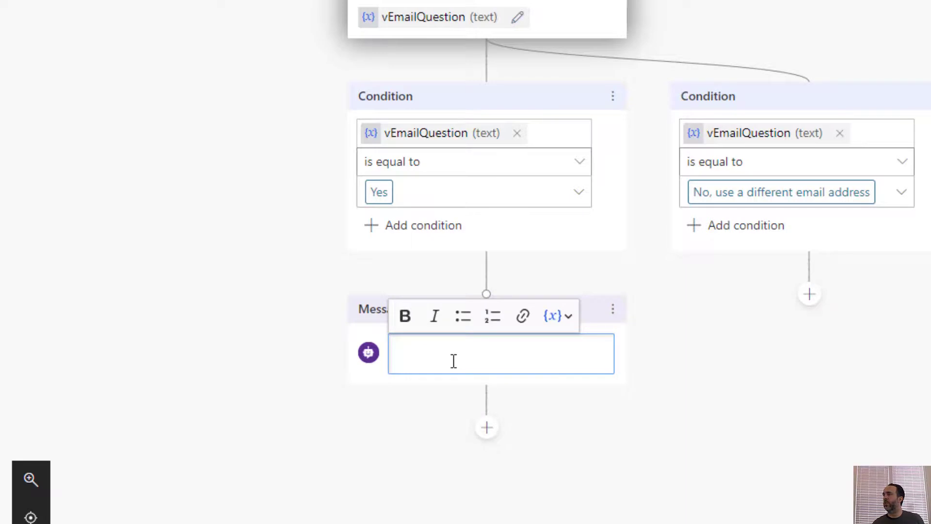
{"action": "type", "text": "OK, your "}
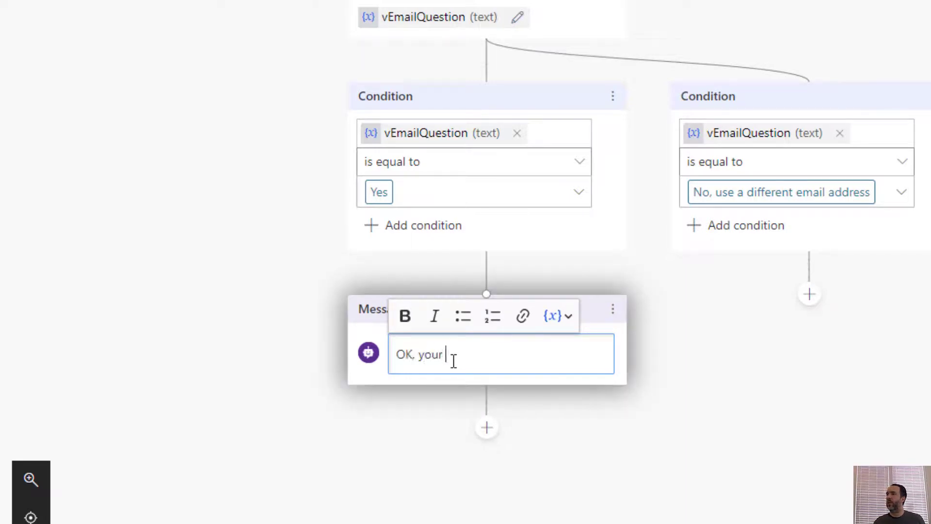
{"action": "type", "text": "transcr"}
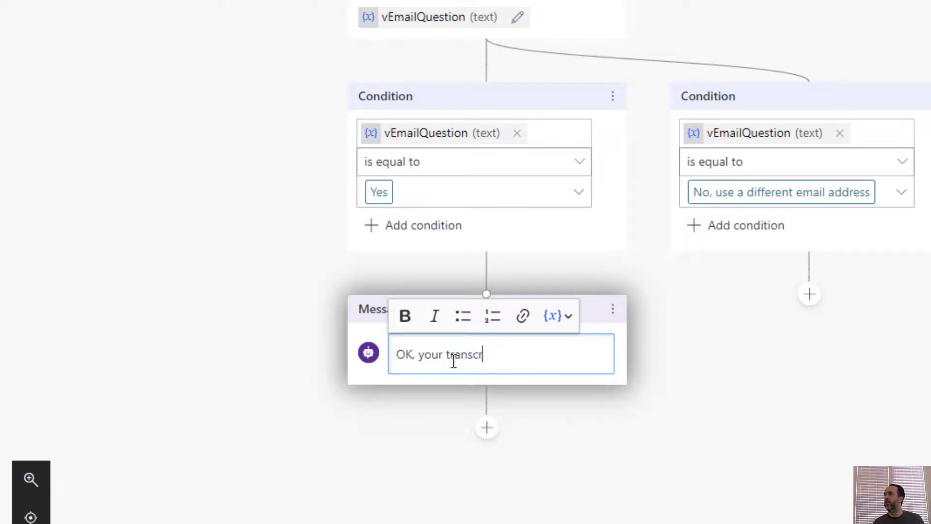
{"action": "type", "text": "ipt will be send"}
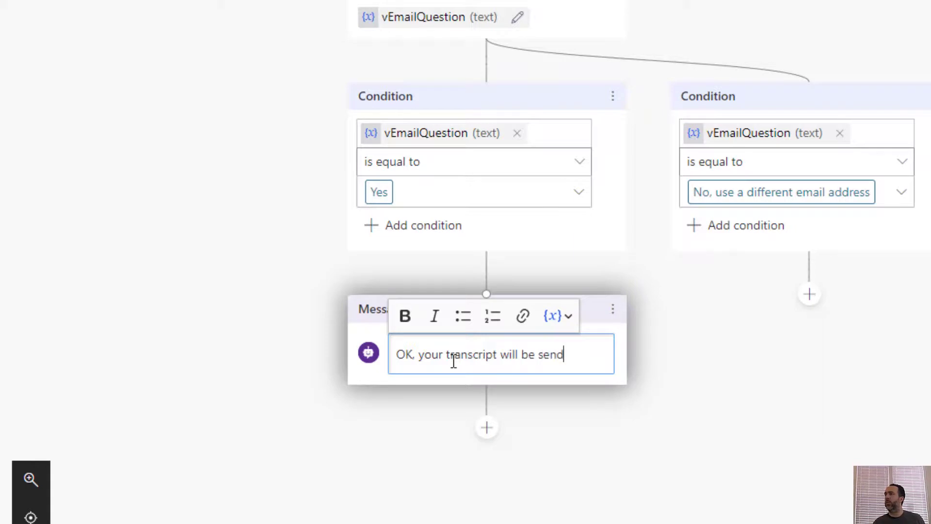
{"action": "type", "text": " to you."}
Have the No branch ask 'What email address should I use', identifying an email, stored as vNewEmail
{"action": "left_click", "coordinate": [750, 263]}
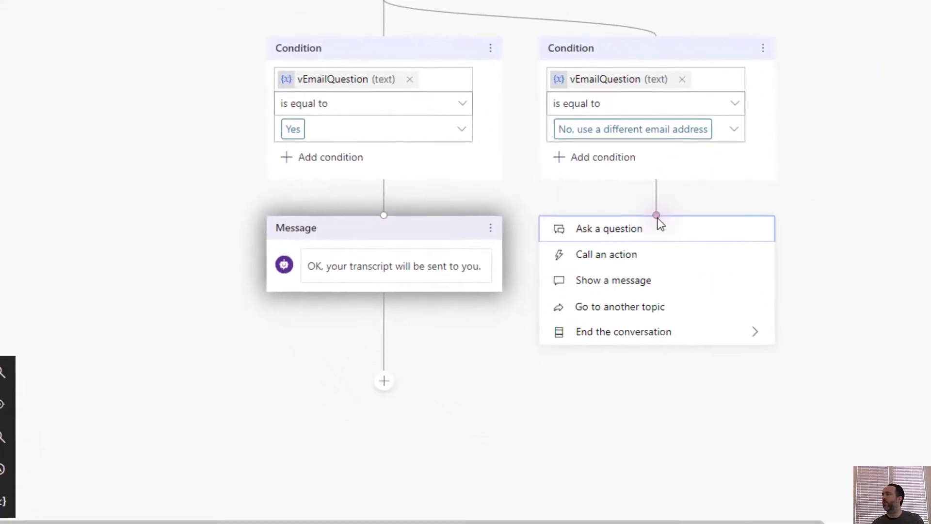
{"action": "left_click", "coordinate": [635, 240]}
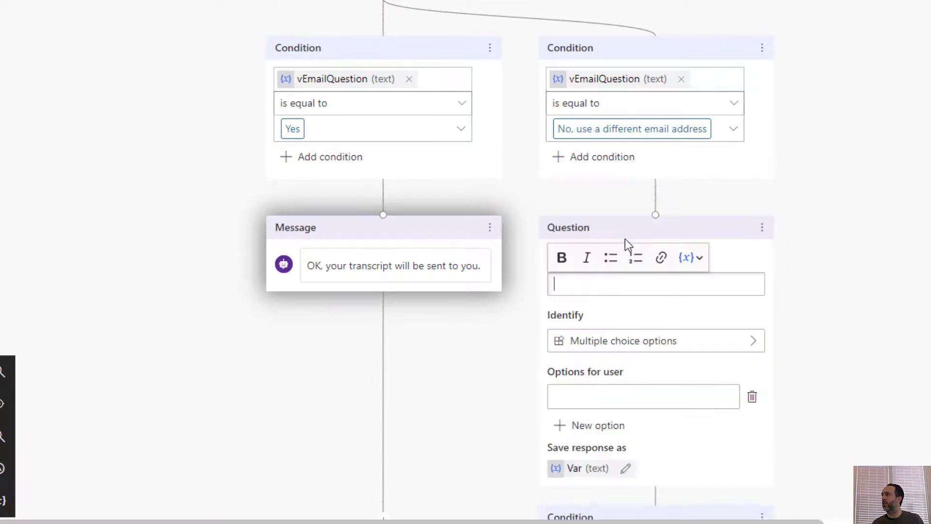
{"action": "type", "text": "What email "}
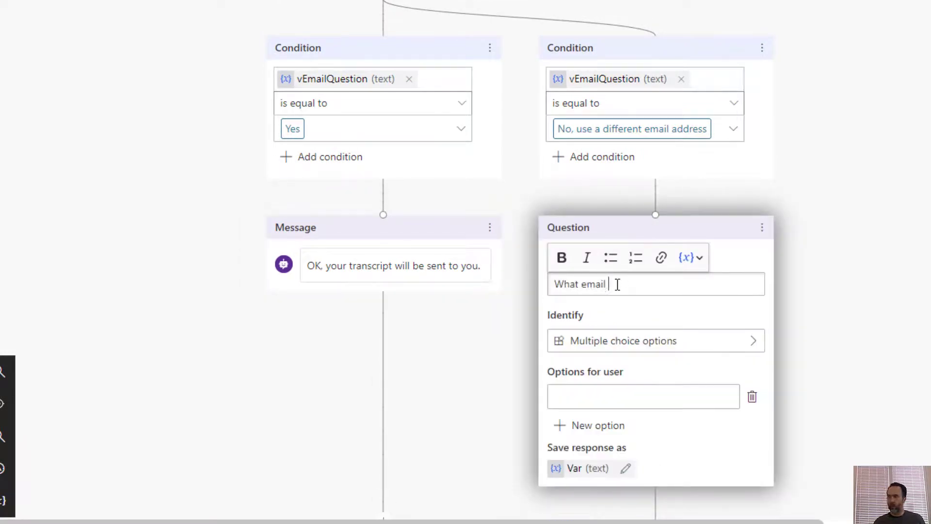
{"action": "type", "text": "address should I use?"}
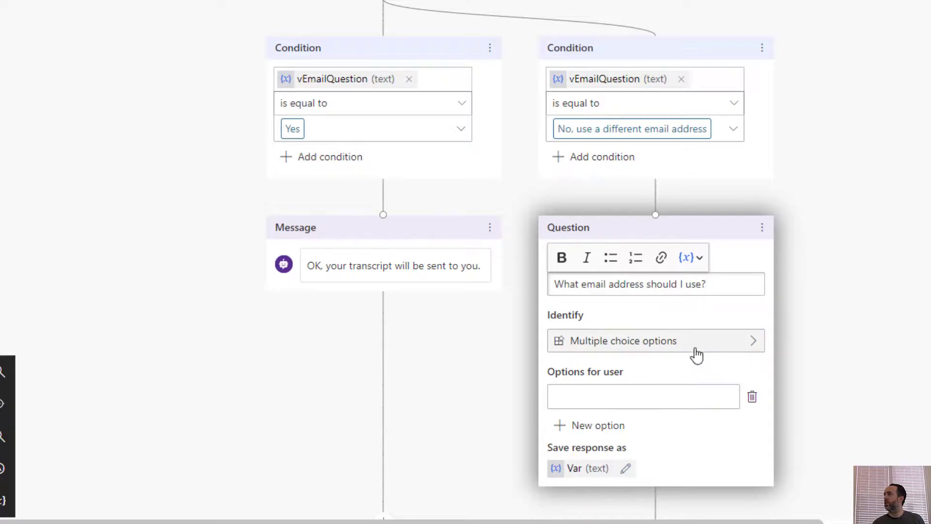
{"action": "left_click", "coordinate": [696, 345]}
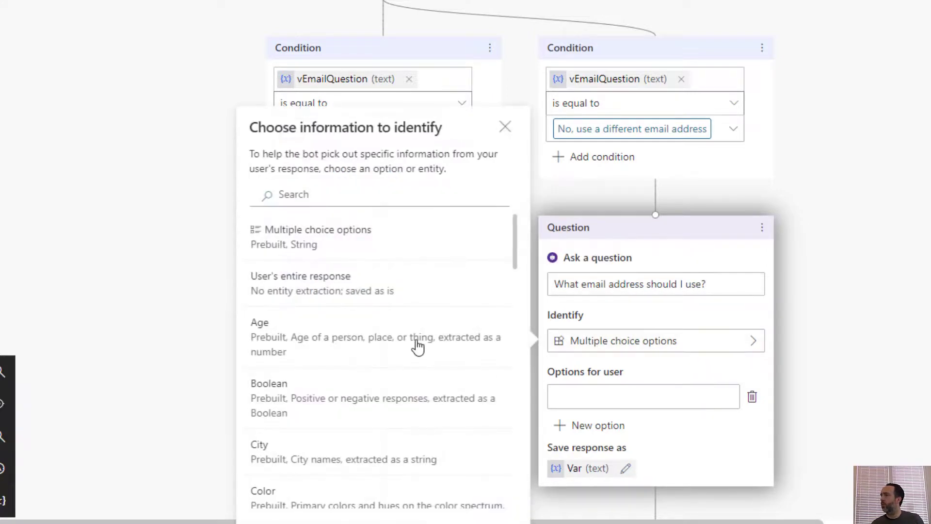
{"action": "scroll", "coordinate": [346, 383], "scroll_direction": "down", "scroll_amount": 2}
{"action": "scroll", "coordinate": [346, 383], "scroll_direction": "down", "scroll_amount": 5}
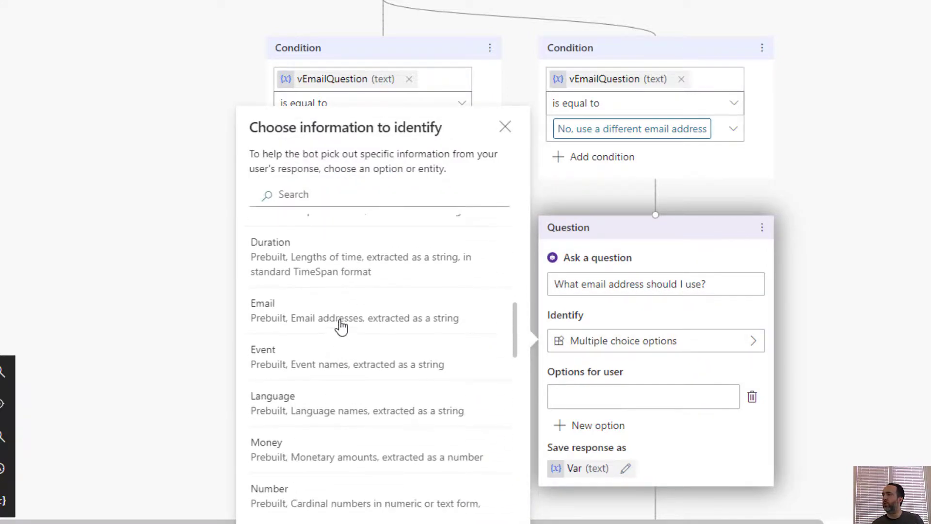
{"action": "left_click", "coordinate": [339, 320]}
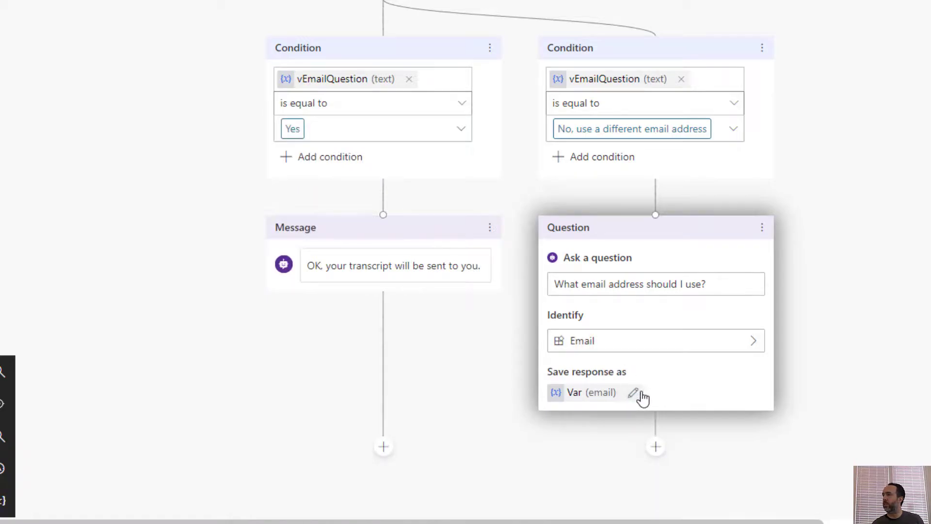
{"action": "left_click", "coordinate": [633, 393]}
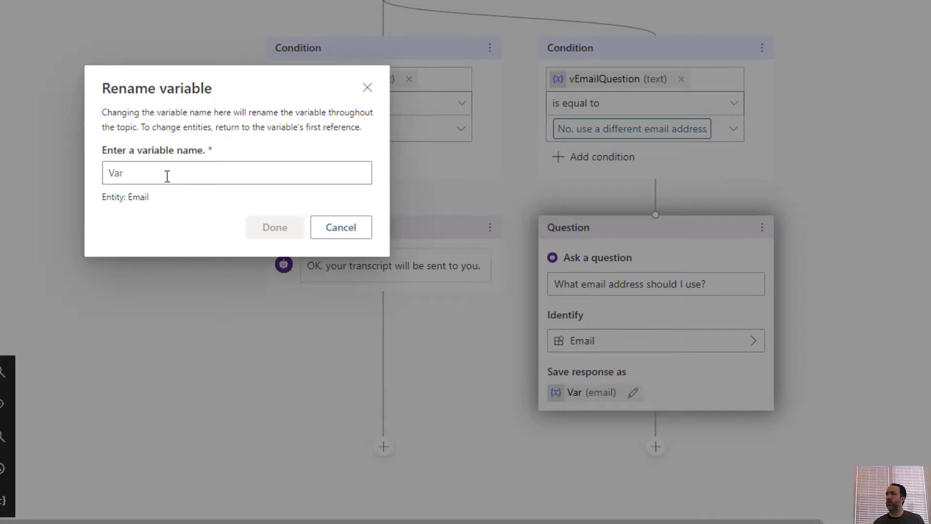
{"action": "key", "text": "BackSpace"}
{"action": "key", "text": "BackSpace"}
{"action": "key", "text": "BackSpace"}
{"action": "type", "text": "vNewEmail"}
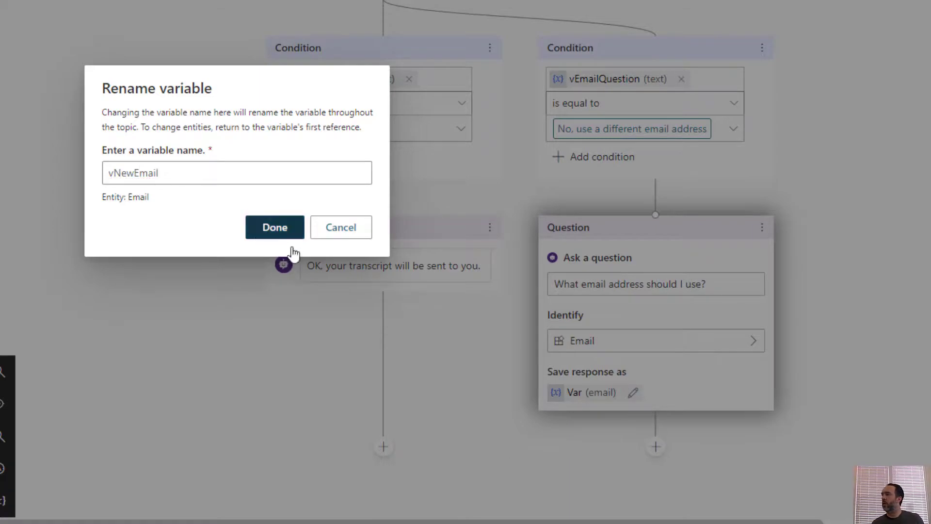
{"action": "left_click", "coordinate": [284, 232]}
Add a reply message 'OK' followed by the vNewEmail variable
{"action": "left_click", "coordinate": [655, 446]}
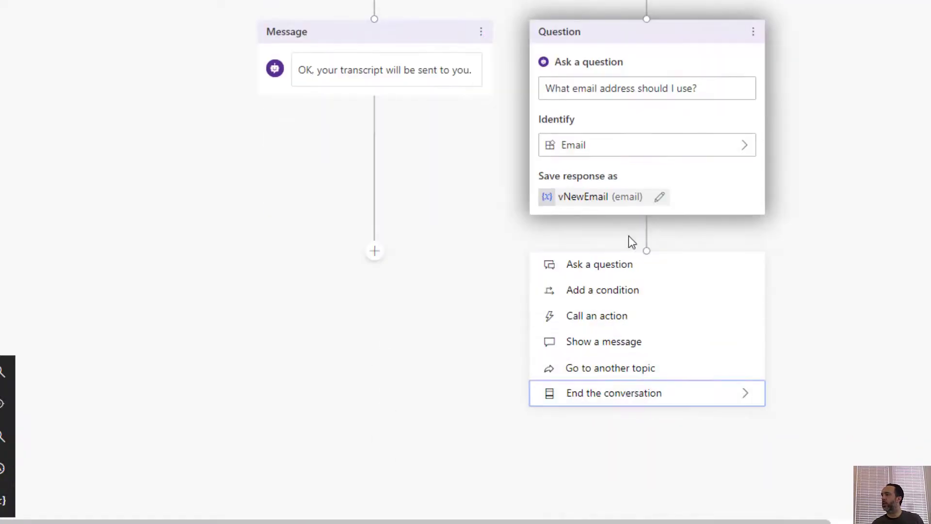
{"action": "left_click", "coordinate": [598, 341]}
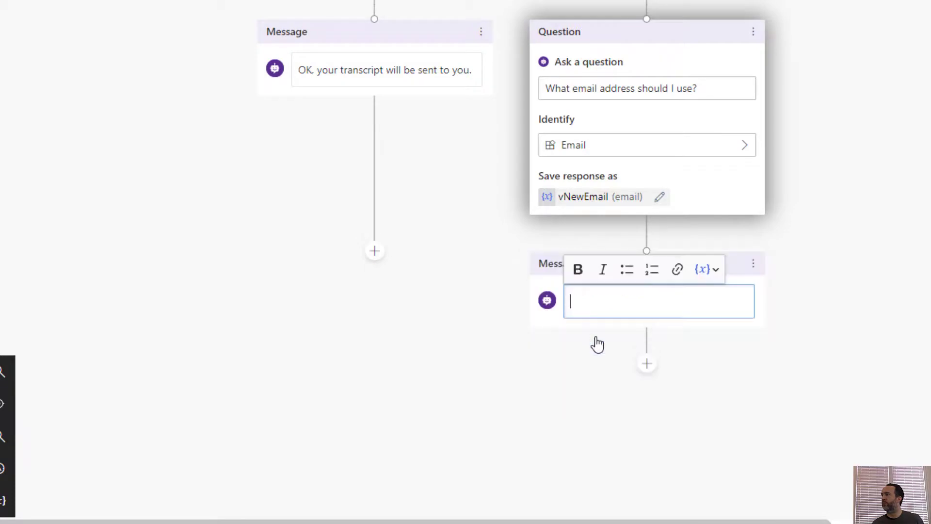
{"action": "type", "text": "OK, I'll use"}
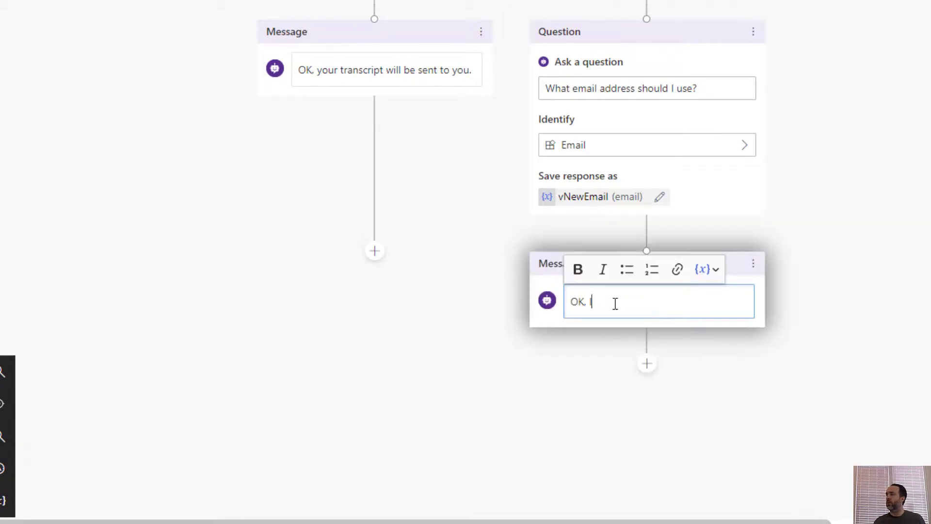
{"action": "left_click", "coordinate": [712, 270]}
{"action": "left_click", "coordinate": [731, 359]}
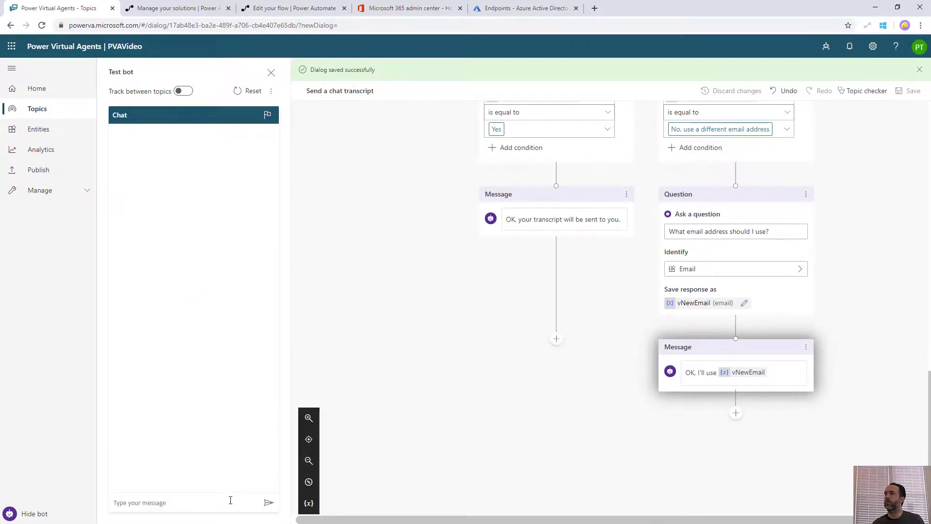
Trigger the topic with 'send transcript' and sign in by pasting the validation code
{"action": "type", "text": "send trans"}
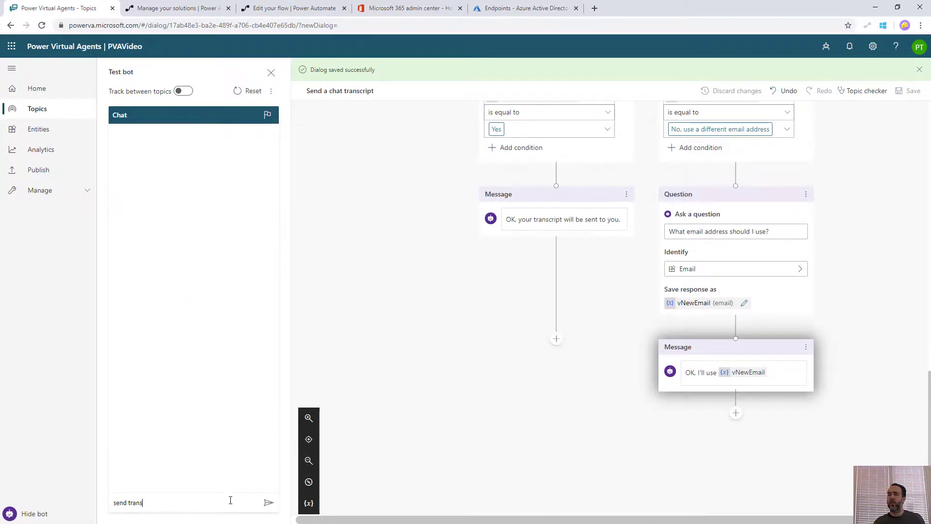
{"action": "type", "text": "cript"}
{"action": "key", "text": "Return"}
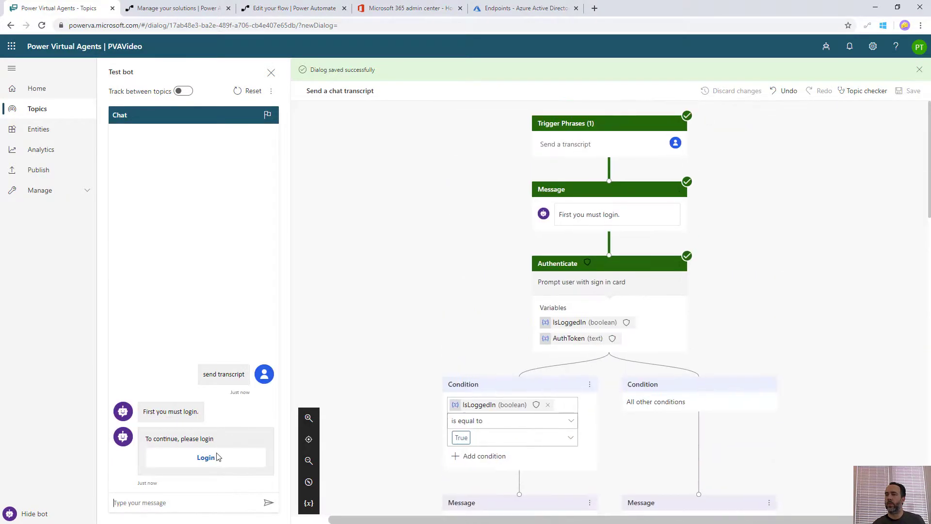
{"action": "left_click", "coordinate": [206, 457]}
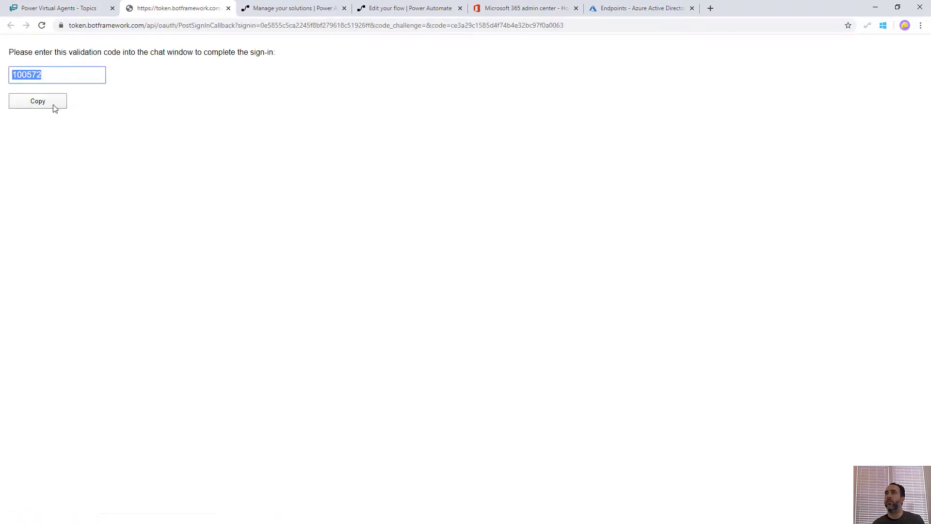
{"action": "left_click", "coordinate": [41, 104]}
{"action": "key", "text": "ctrl+w"}
{"action": "left_click", "coordinate": [214, 502]}
{"action": "key", "text": "ctrl+v"}
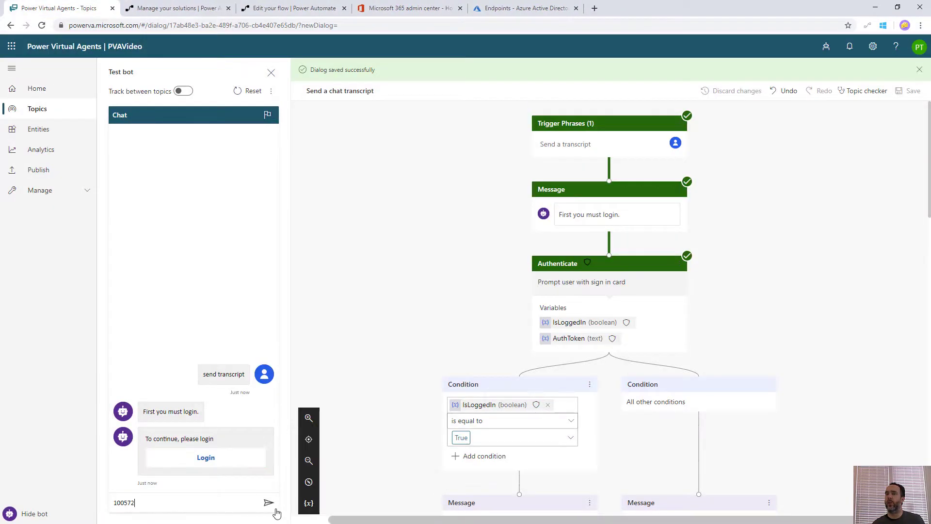
{"action": "left_click", "coordinate": [269, 503]}
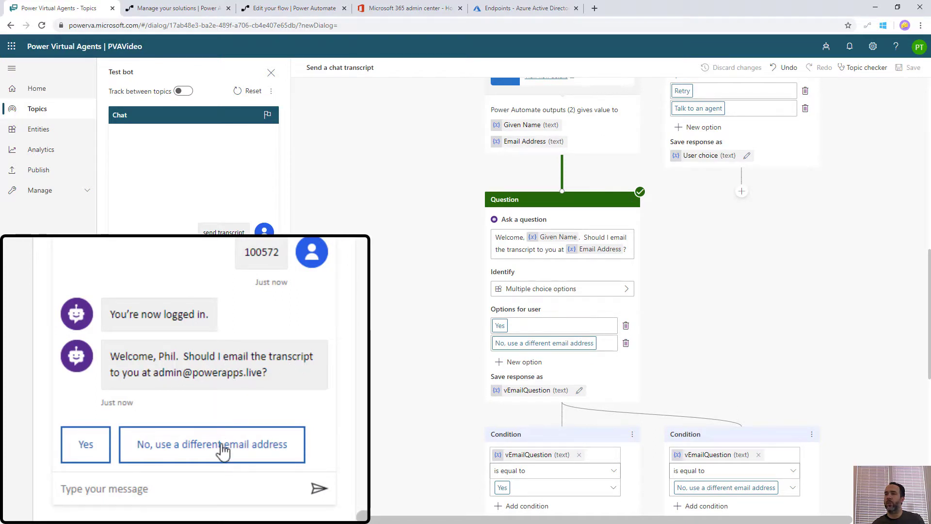
Choose 'No, use a different email address', send a new address, and view the variable values
{"action": "left_click", "coordinate": [201, 448]}
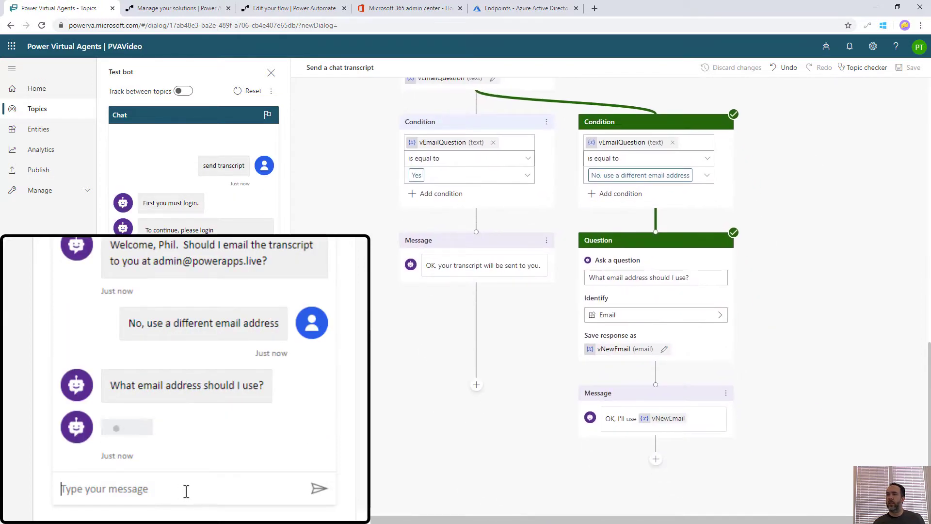
{"action": "type", "text": "Please me"}
{"action": "key", "text": "BackSpace"}
{"action": "key", "text": "BackSpace"}
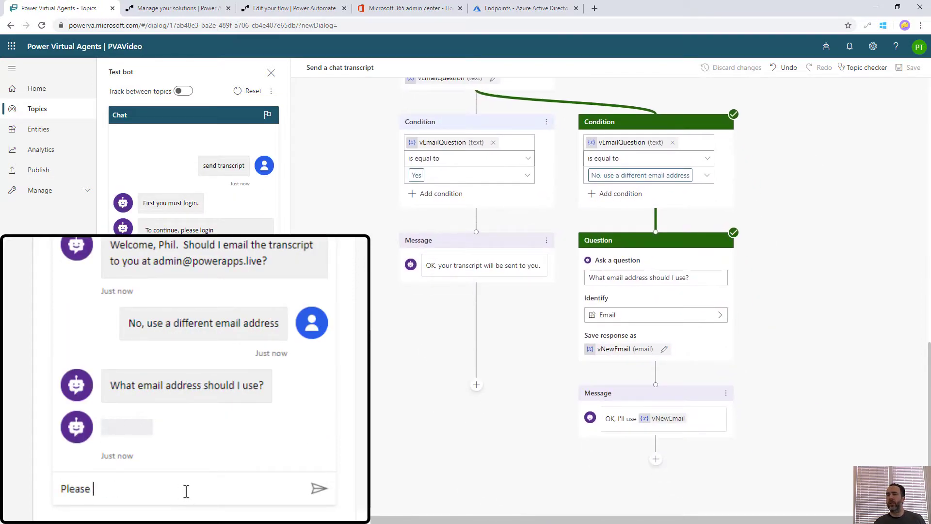
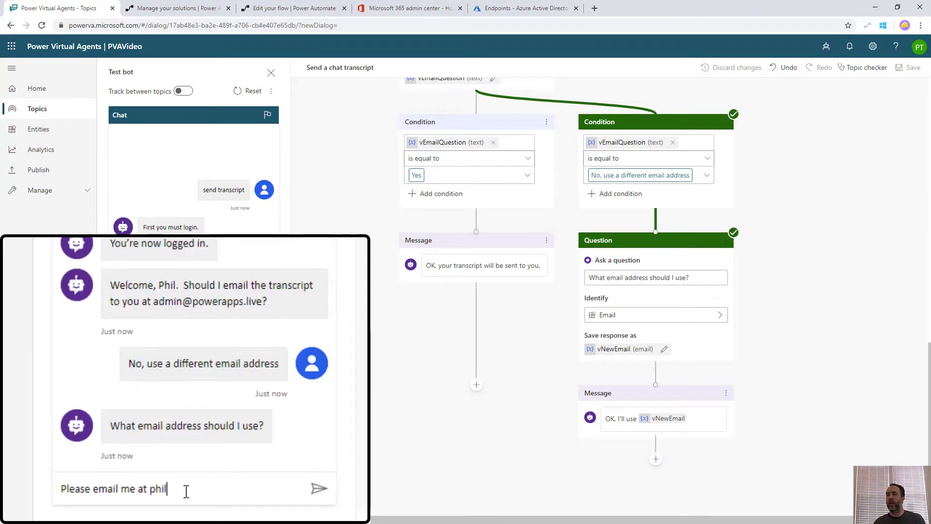
{"action": "key", "text": "Return"}
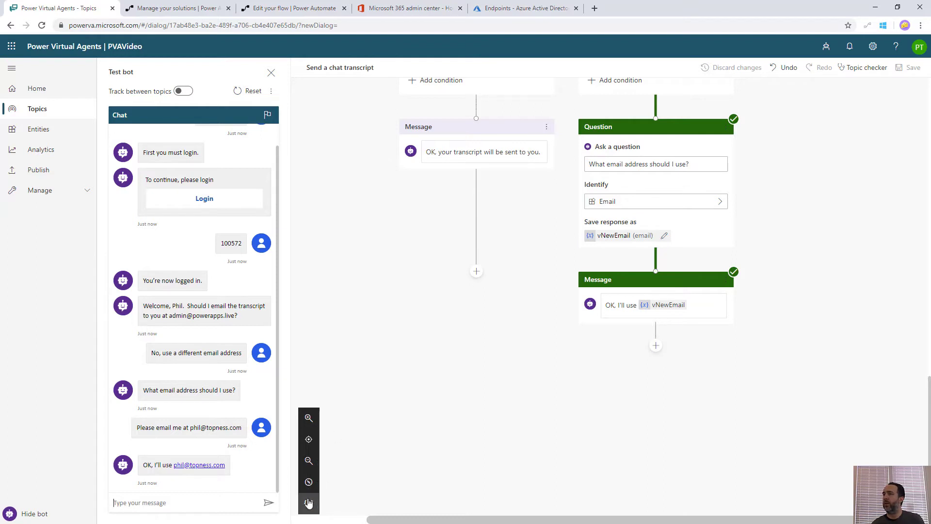
{"action": "left_click", "coordinate": [309, 502]}
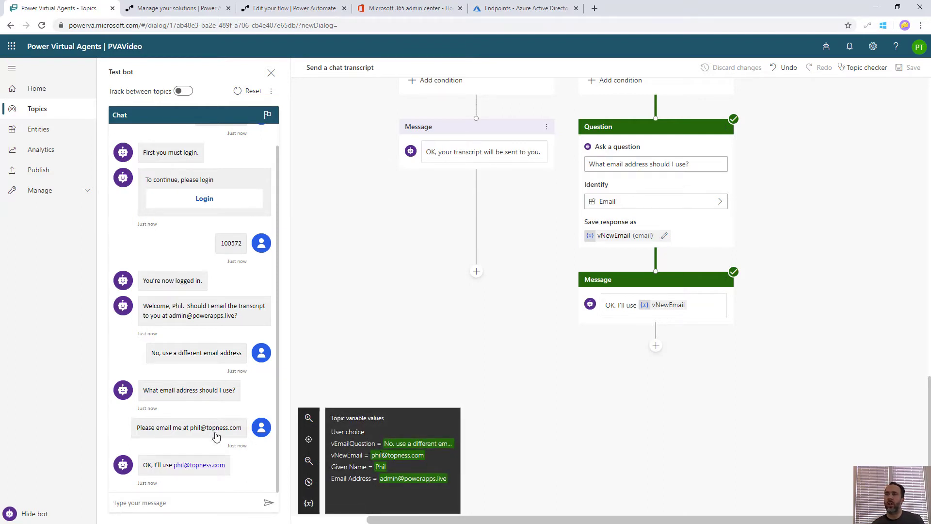
{"action": "scroll", "coordinate": [376, 270], "scroll_direction": "up", "scroll_amount": 10}
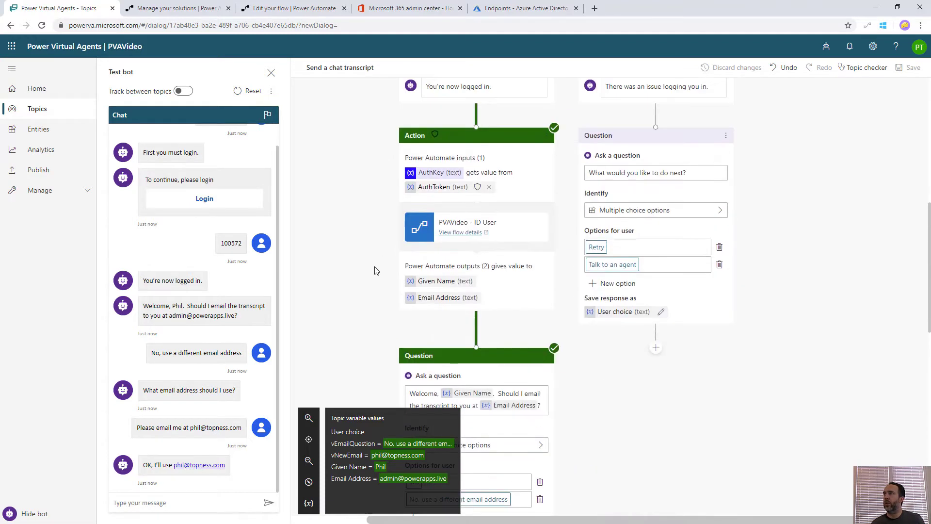